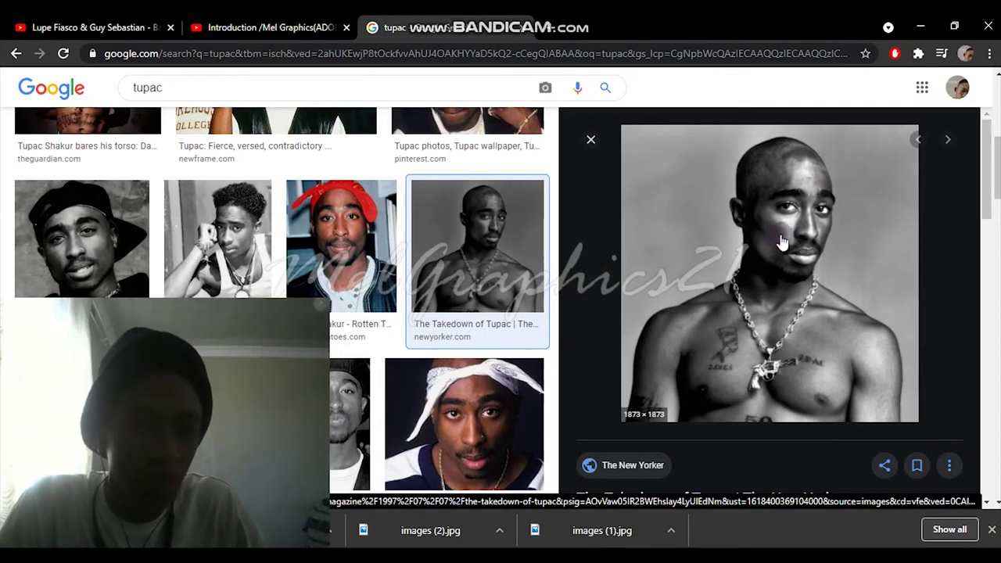
# Minimize Chrome to return to the Illustrator start screen
pyautogui.click(918, 27)
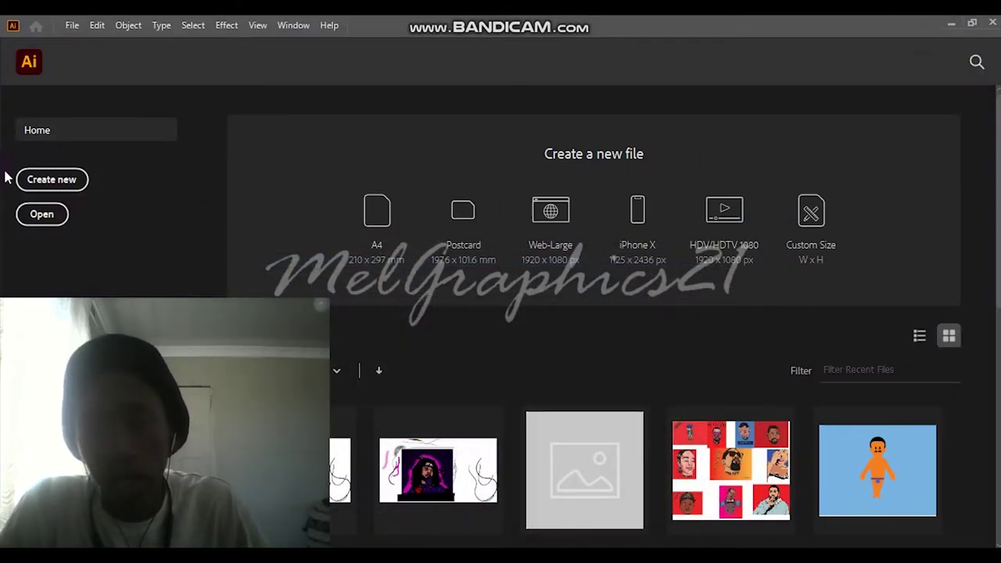
# Create a blank 210 × 210 mm document named '2pac'
pyautogui.click(33, 179)
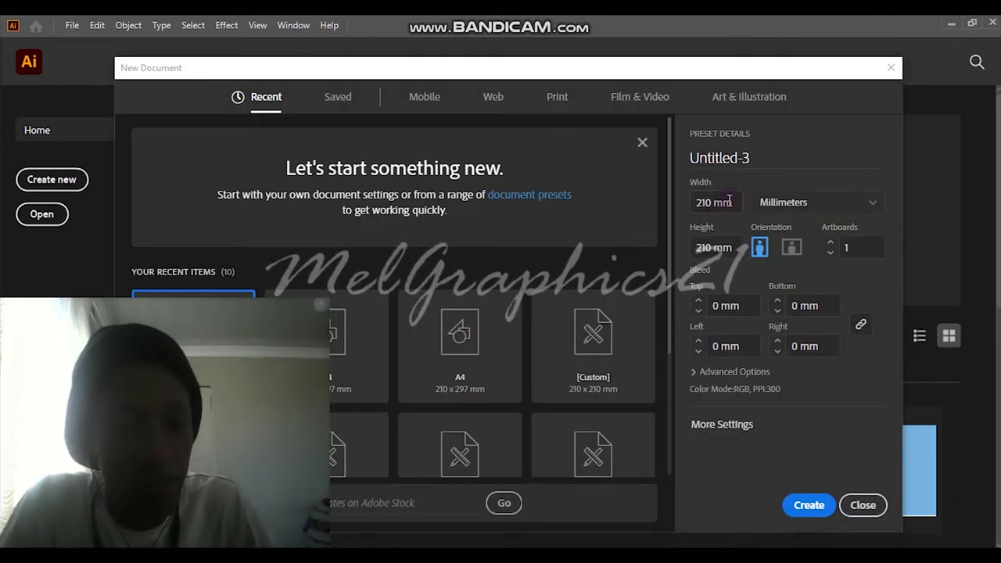
pyautogui.click(759, 157)
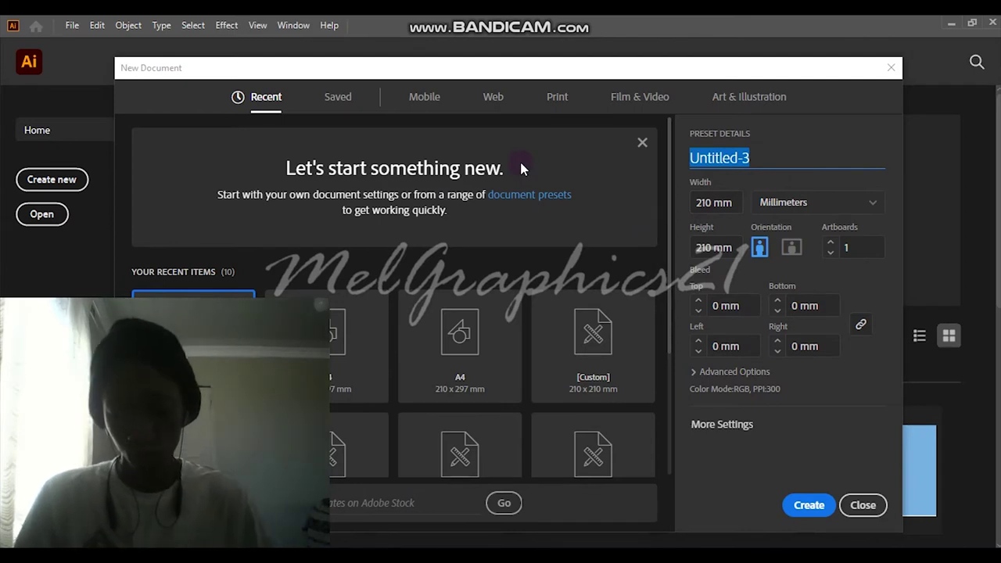
pyautogui.write('2p')
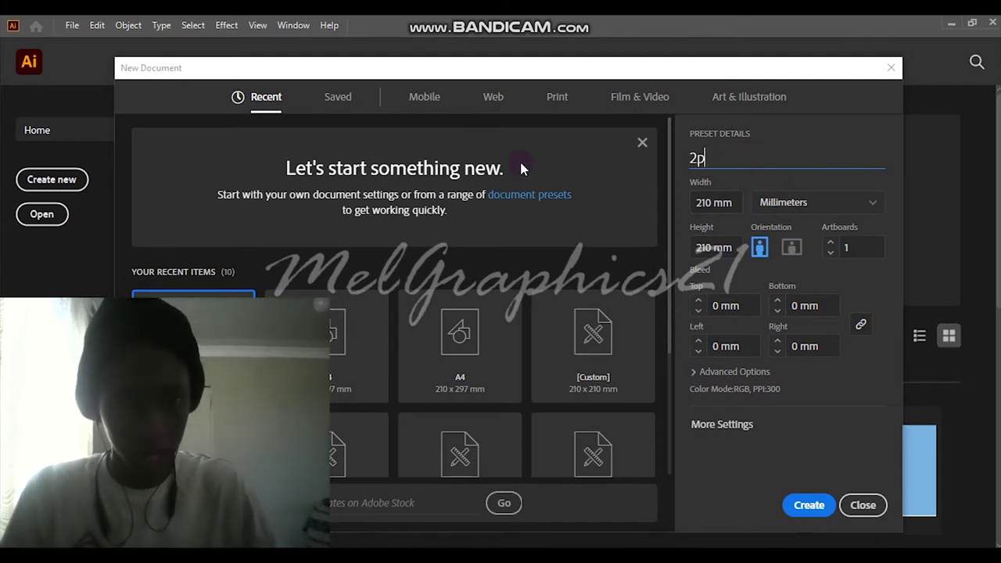
pyautogui.write('ack')
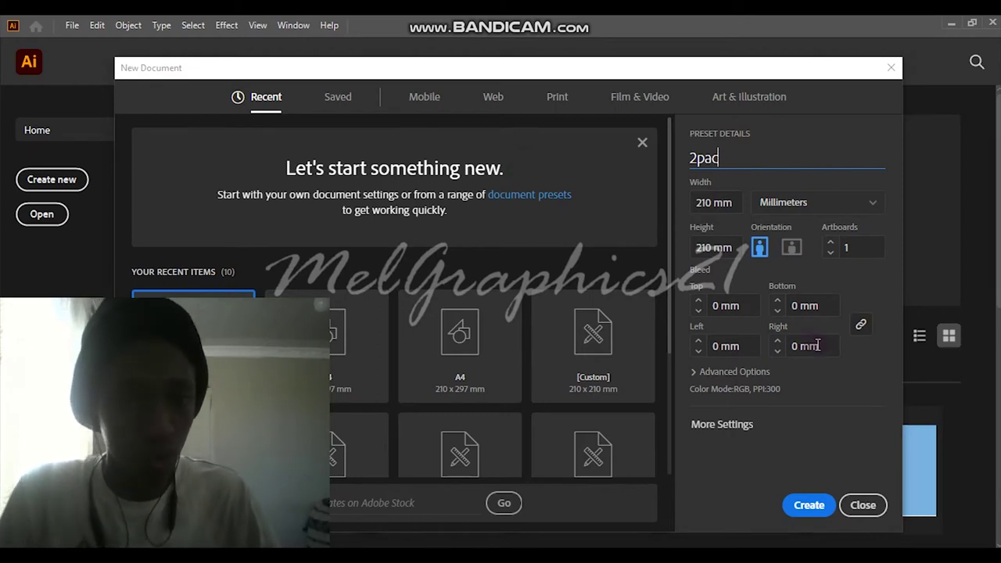
pyautogui.click(793, 508)
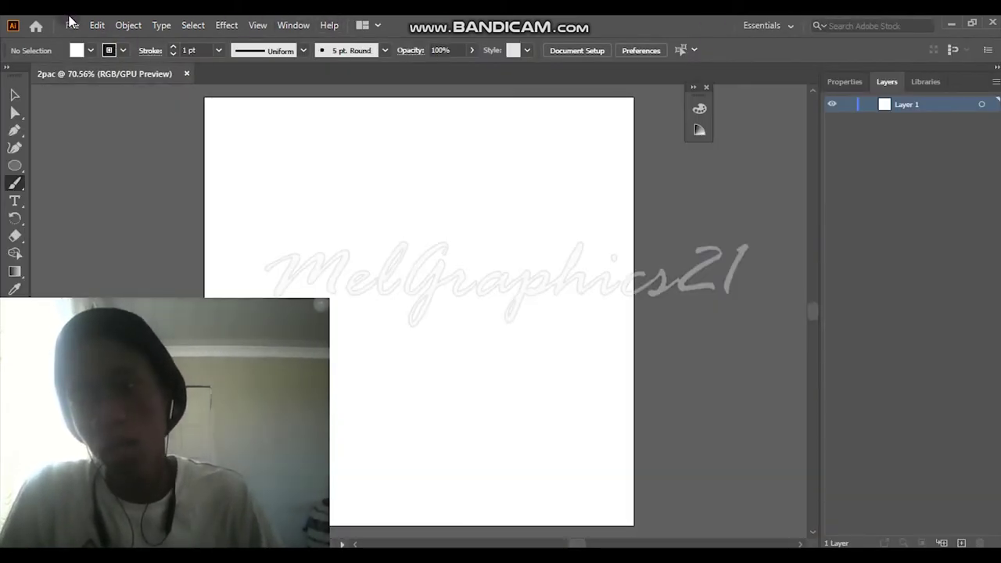
# Open the Tupac photo 970707_ra466 from the Desktop
pyautogui.click(70, 25)
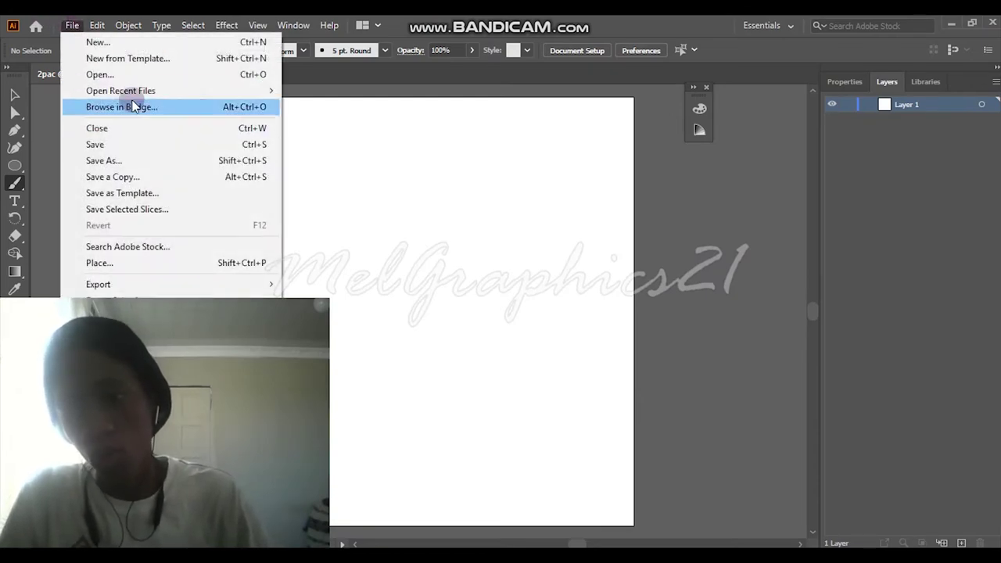
pyautogui.click(184, 81)
pyautogui.scroll(-2, 290, 163)
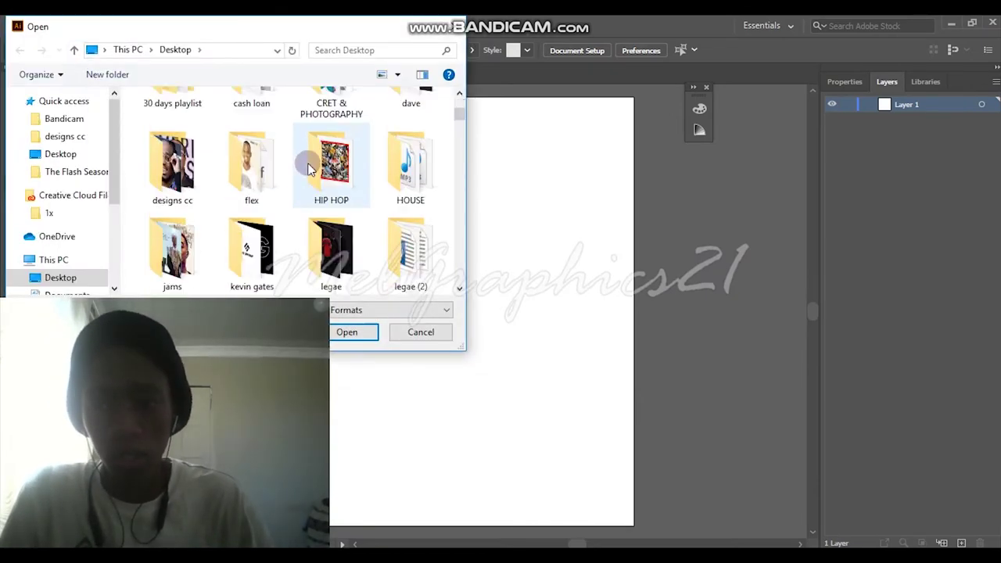
pyautogui.scroll(-5, 310, 166)
pyautogui.scroll(-5, 310, 165)
pyautogui.scroll(-3, 312, 167)
pyautogui.scroll(-3, 312, 166)
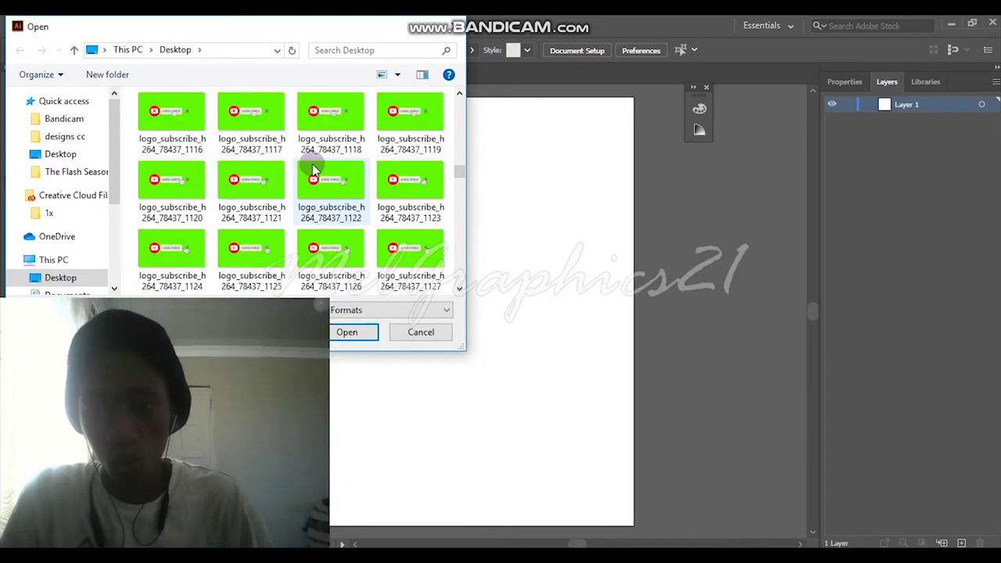
pyautogui.scroll(-2, 312, 167)
pyautogui.scroll(-3, 312, 166)
pyautogui.scroll(-4, 312, 168)
pyautogui.scroll(-3, 312, 170)
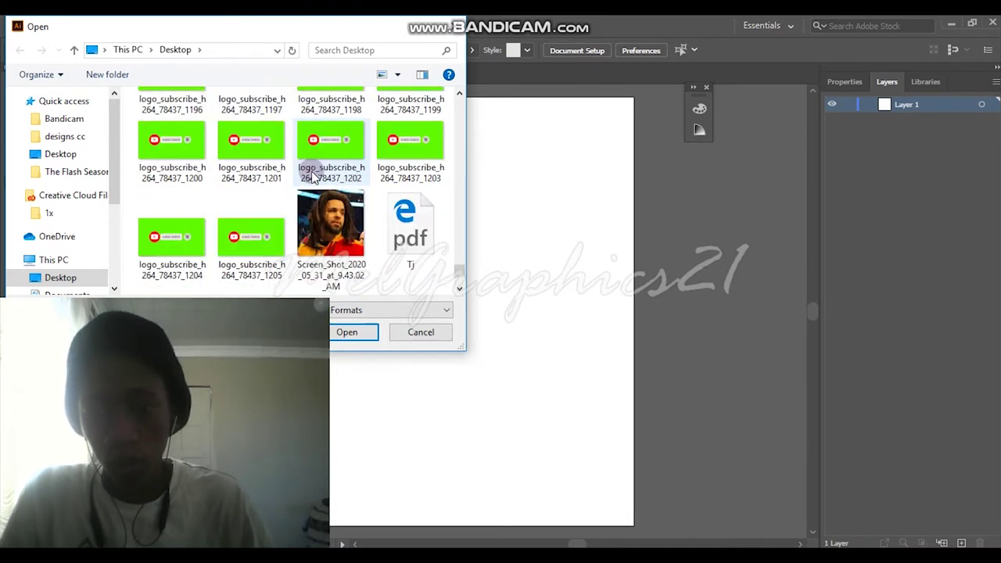
pyautogui.scroll(-2, 312, 173)
pyautogui.scroll(5, 312, 178)
pyautogui.scroll(4, 312, 178)
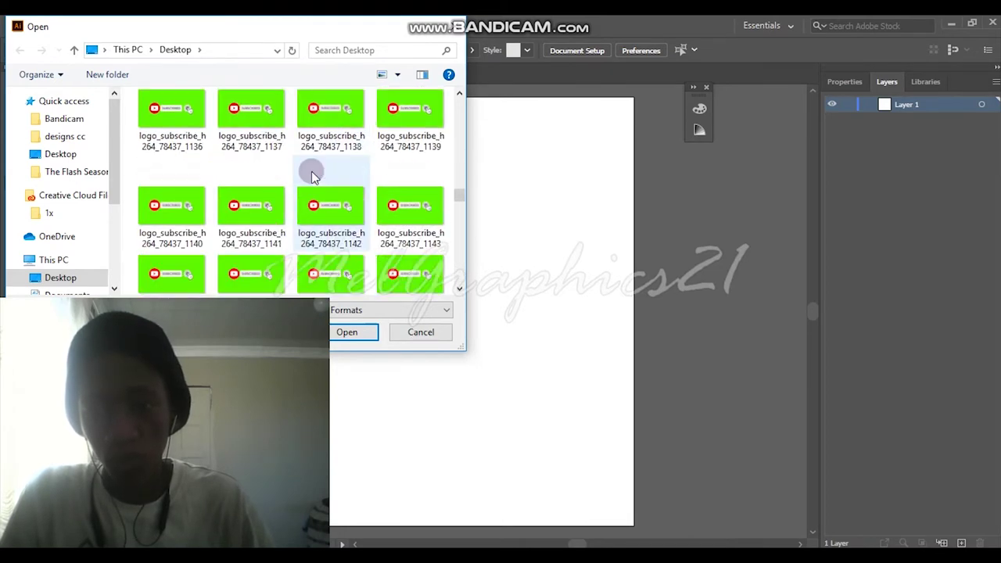
pyautogui.scroll(6, 313, 177)
pyautogui.scroll(2, 312, 178)
pyautogui.scroll(2, 312, 178)
pyautogui.scroll(2, 312, 178)
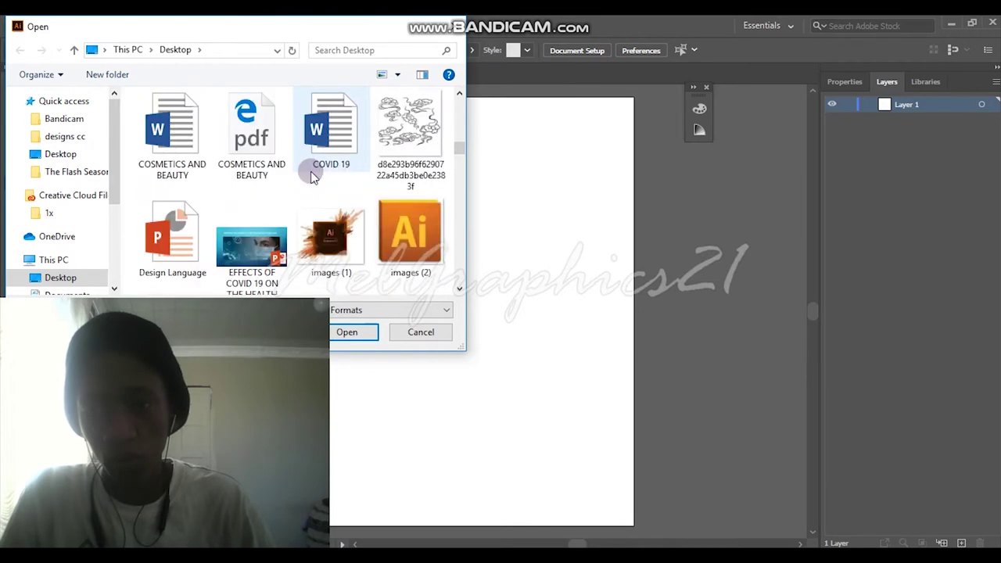
pyautogui.scroll(2, 312, 178)
pyautogui.click(332, 144)
pyautogui.click(347, 335)
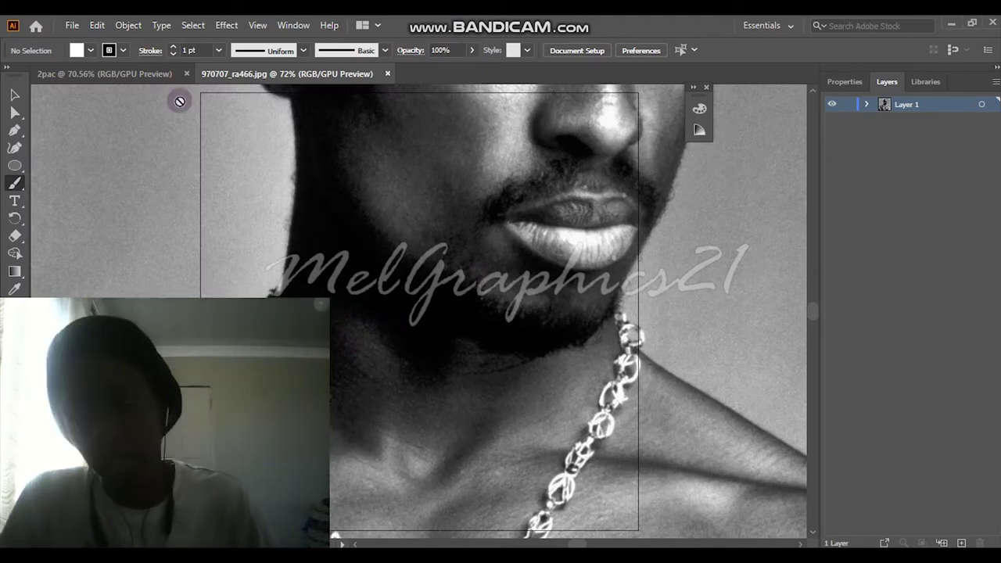
# Move the Tupac photo down-left and shrink it from its corner toward the artboard
pyautogui.click(14, 95)
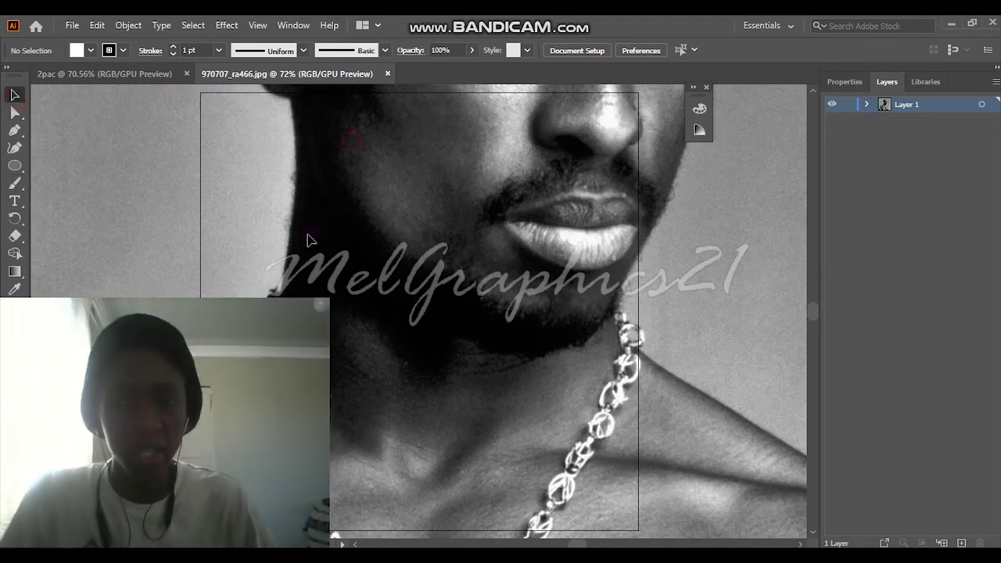
pyautogui.moveTo(534, 86); pyautogui.dragTo(479, 200)
pyautogui.scroll(-2, 489, 203)
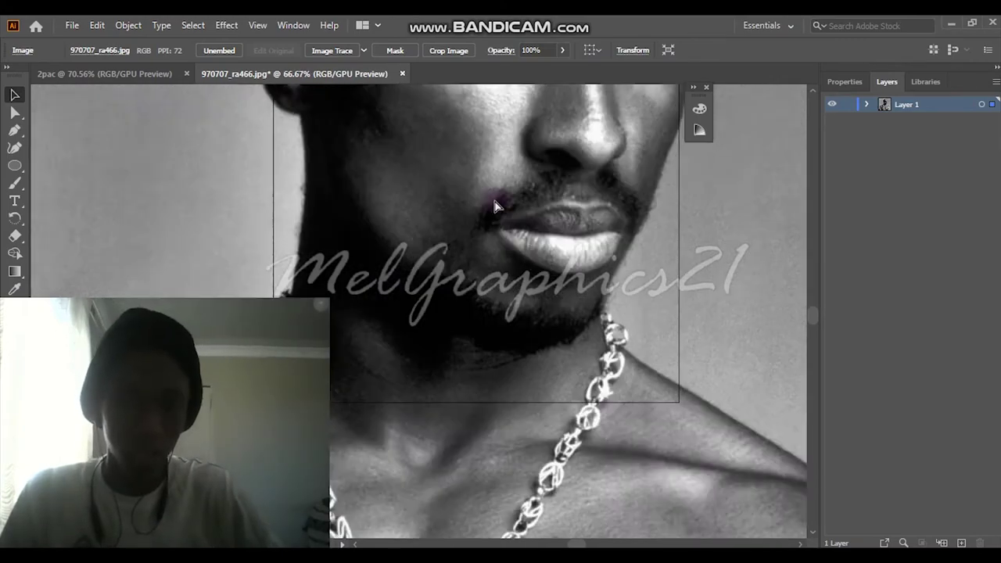
pyautogui.keyDown('alt'); pyautogui.scroll(-5, 495, 204); pyautogui.keyUp('alt')
pyautogui.keyDown('alt'); pyautogui.scroll(-1, 495, 205); pyautogui.keyUp('alt')
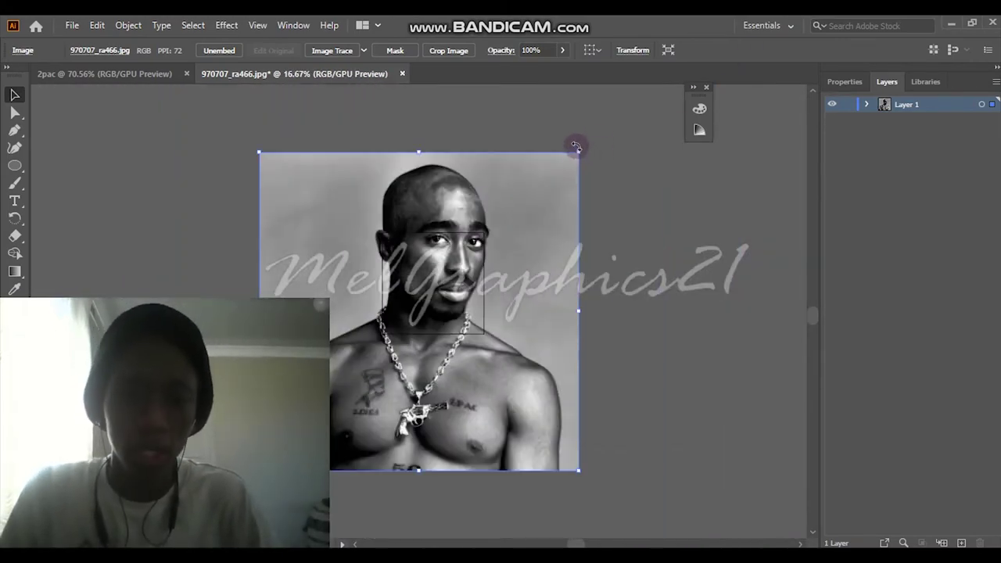
pyautogui.moveTo(575, 147); pyautogui.dragTo(489, 241)
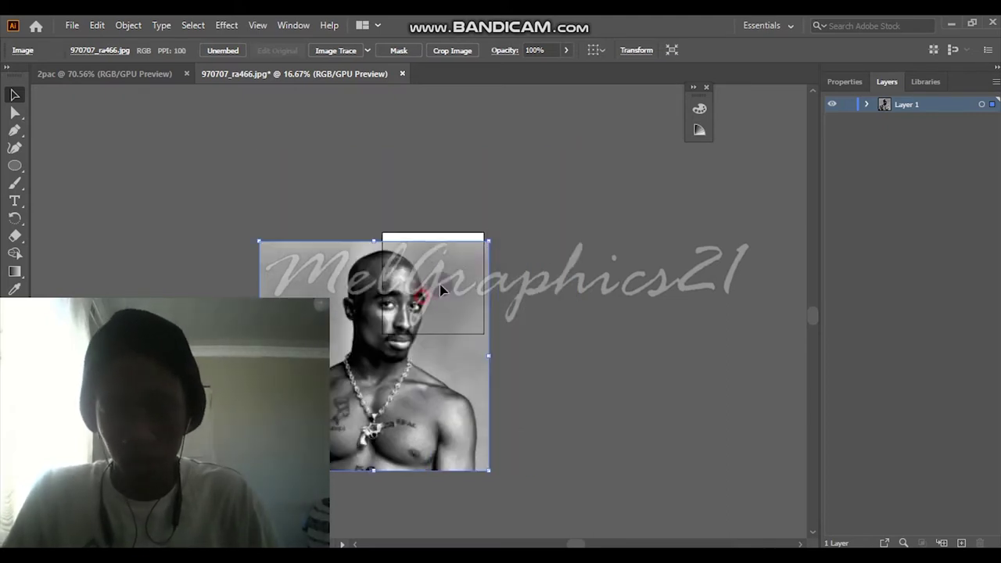
pyautogui.moveTo(441, 290); pyautogui.dragTo(488, 275)
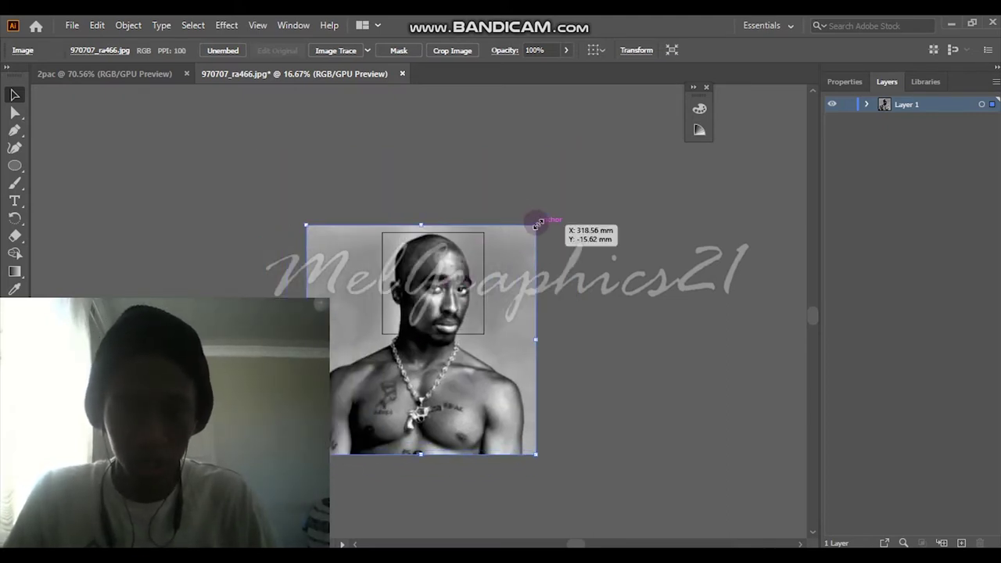
# Fine-tune the photo's size and position so his head and shoulders sit over the artboard
pyautogui.moveTo(538, 223); pyautogui.dragTo(509, 243)
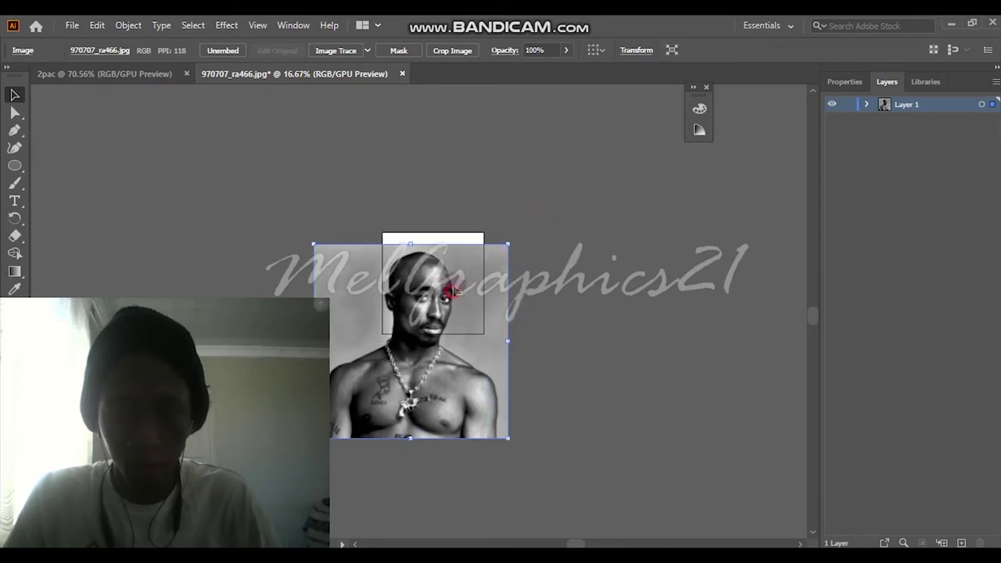
pyautogui.moveTo(453, 294); pyautogui.dragTo(464, 276)
pyautogui.moveTo(513, 228); pyautogui.dragTo(491, 251)
pyautogui.moveTo(459, 304)
pyautogui.mouseDown()
pyautogui.moveTo(467, 262)
pyautogui.moveTo(463, 279)
pyautogui.moveTo(449, 266)
pyautogui.mouseUp()
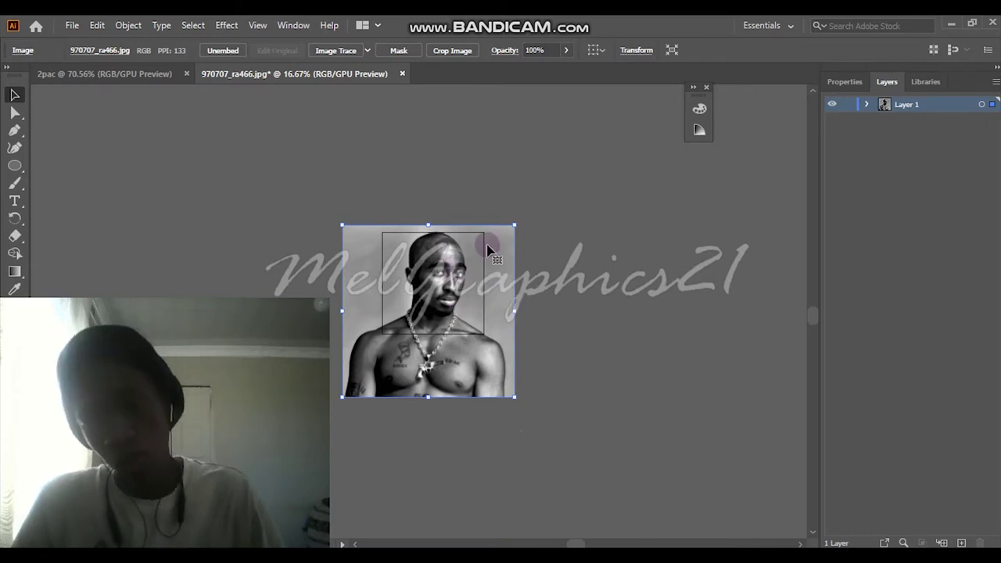
pyautogui.moveTo(475, 247); pyautogui.dragTo(475, 254)
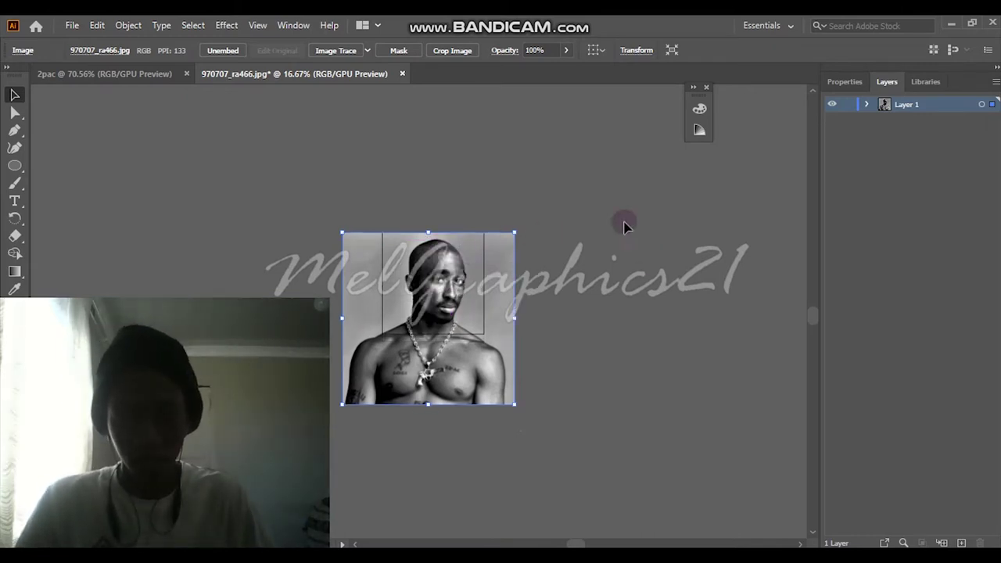
pyautogui.click(601, 206)
pyautogui.click(452, 238)
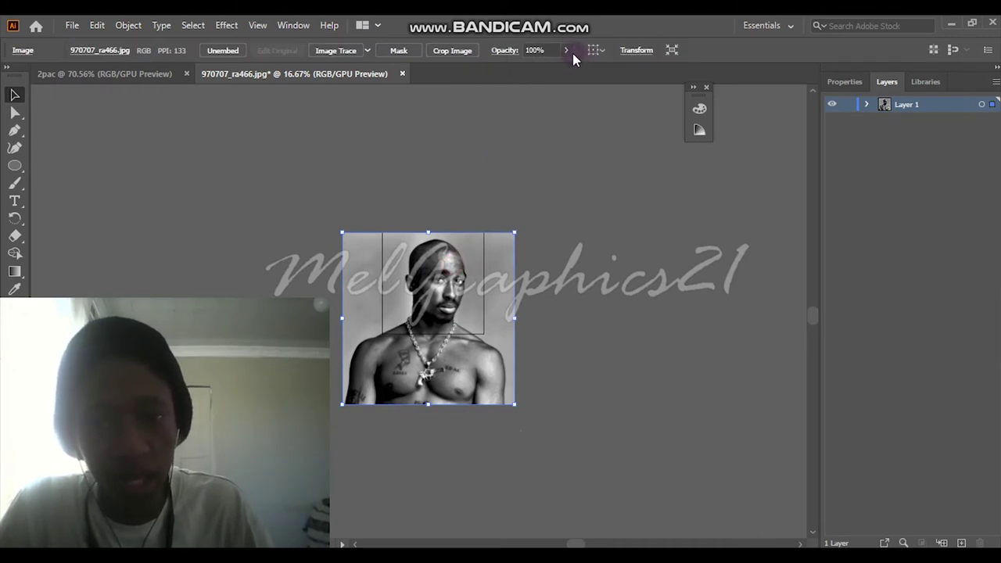
# Fade the Tupac photo to 79% opacity
pyautogui.click(566, 50)
pyautogui.moveTo(562, 71); pyautogui.dragTo(556, 76)
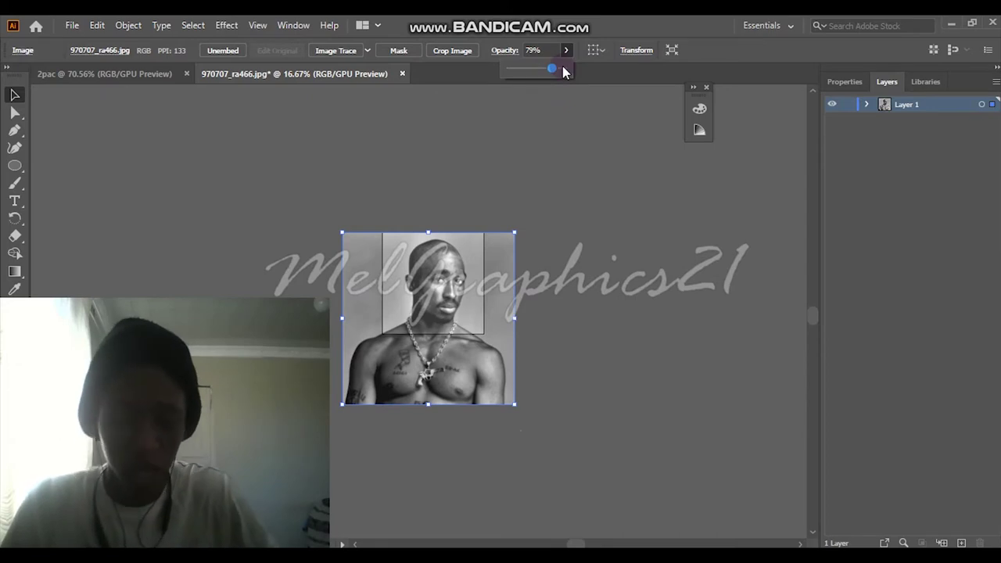
pyautogui.click(553, 167)
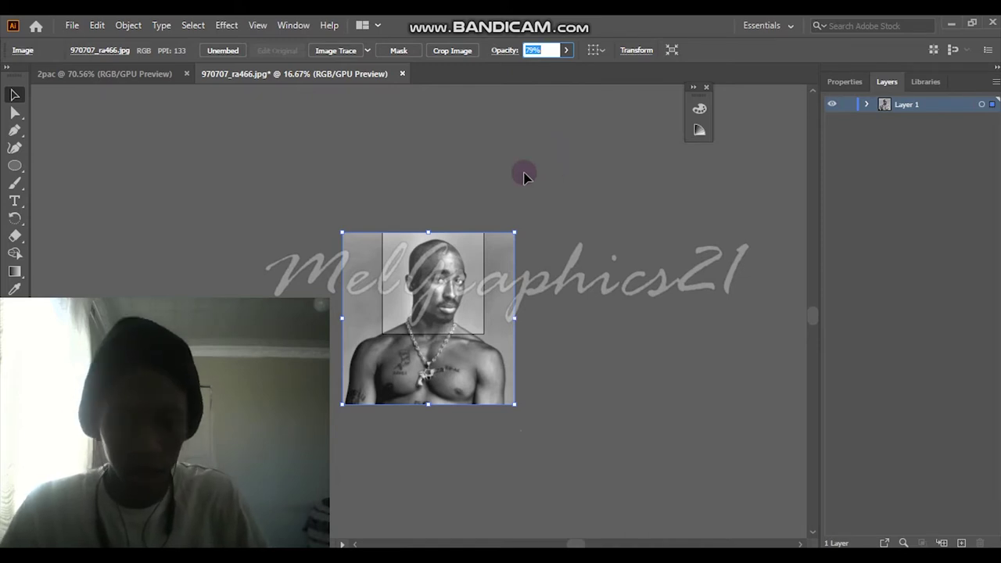
pyautogui.click(546, 289)
# Lock Layer 1, which holds the faded photo
pyautogui.scroll(5, 546, 289)
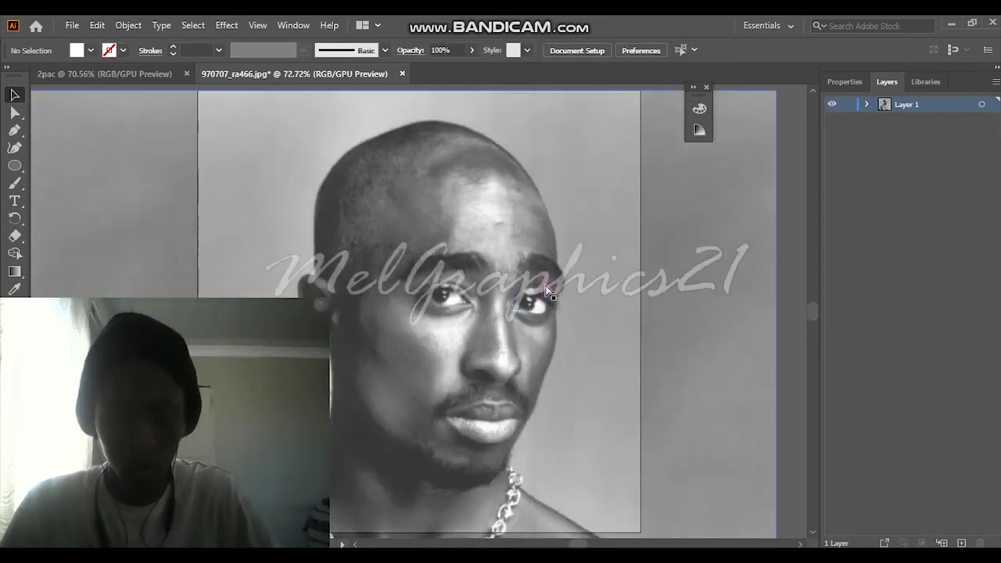
pyautogui.scroll(1, 545, 285)
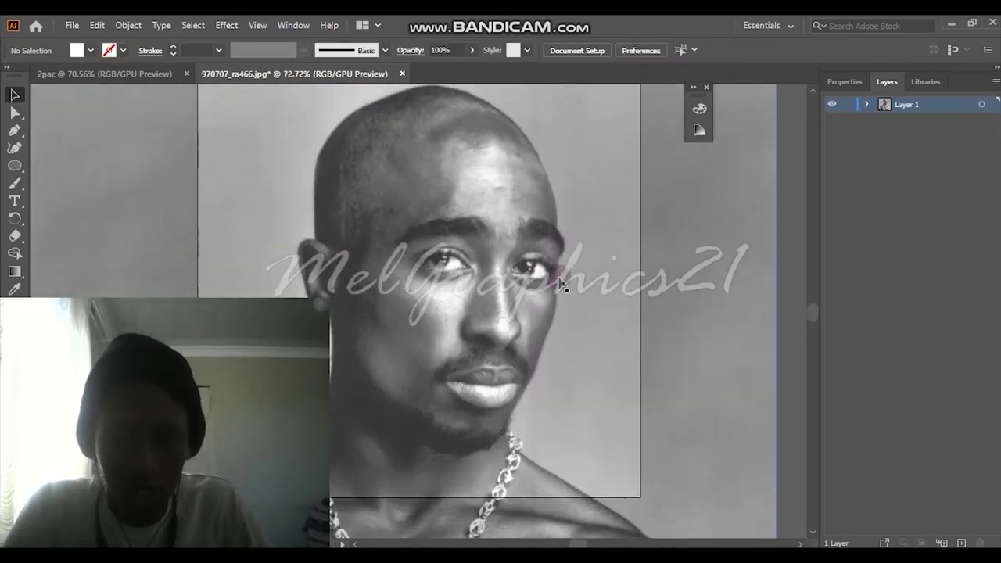
pyautogui.scroll(-1, 542, 281)
pyautogui.click(534, 92)
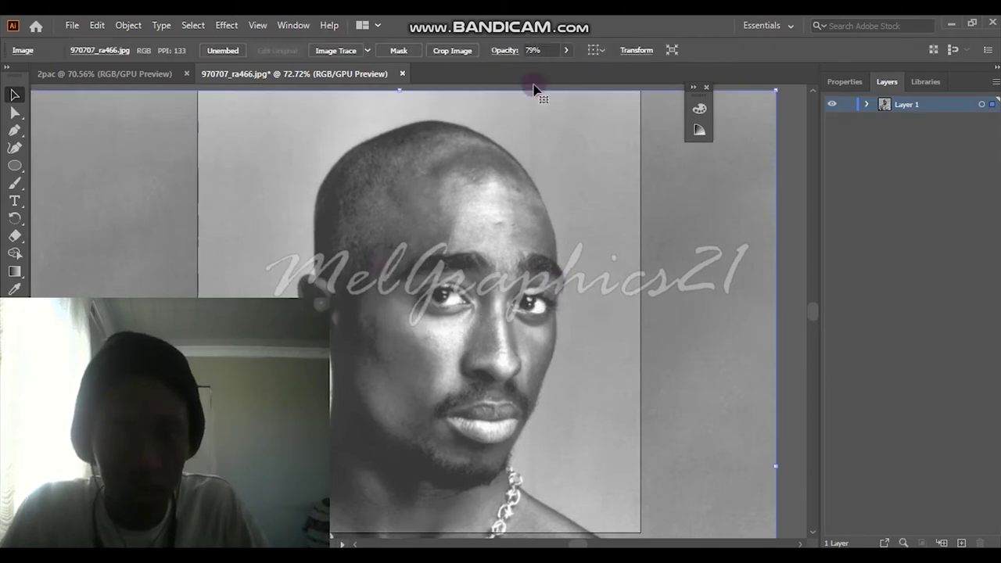
pyautogui.click(848, 107)
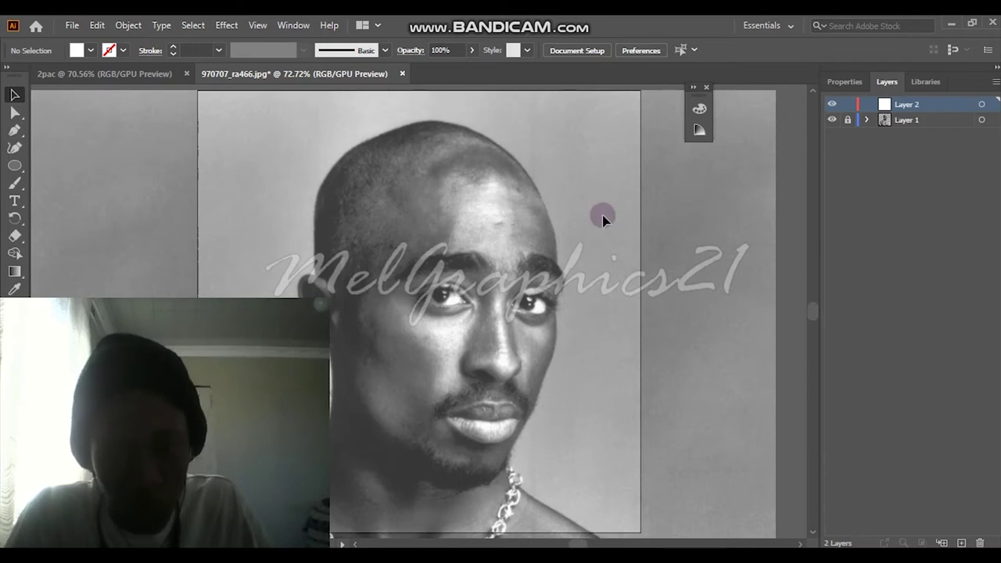
# Scroll the canvas to reveal empty pasteboard space above the artboard
pyautogui.scroll(1, 576, 220)
pyautogui.scroll(1, 576, 220)
pyautogui.scroll(2, 577, 223)
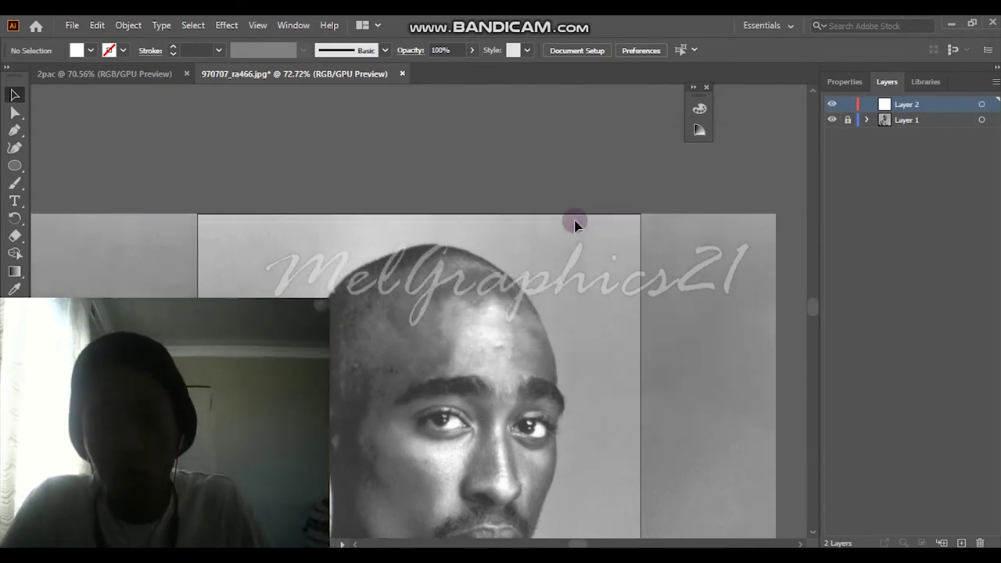
pyautogui.scroll(2, 574, 224)
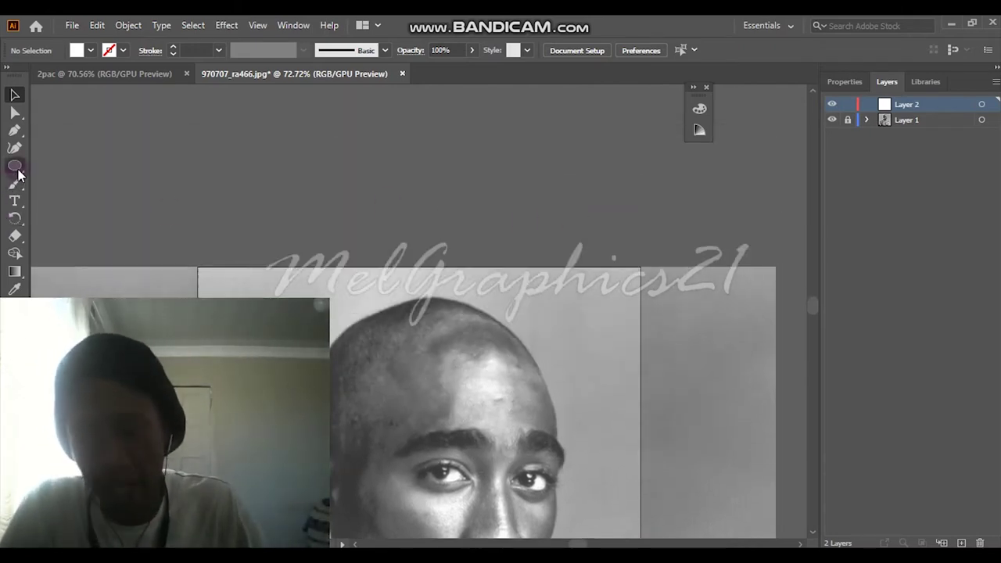
# Draw a long, very thin ellipse in the empty space above the artboard
pyautogui.click(16, 168)
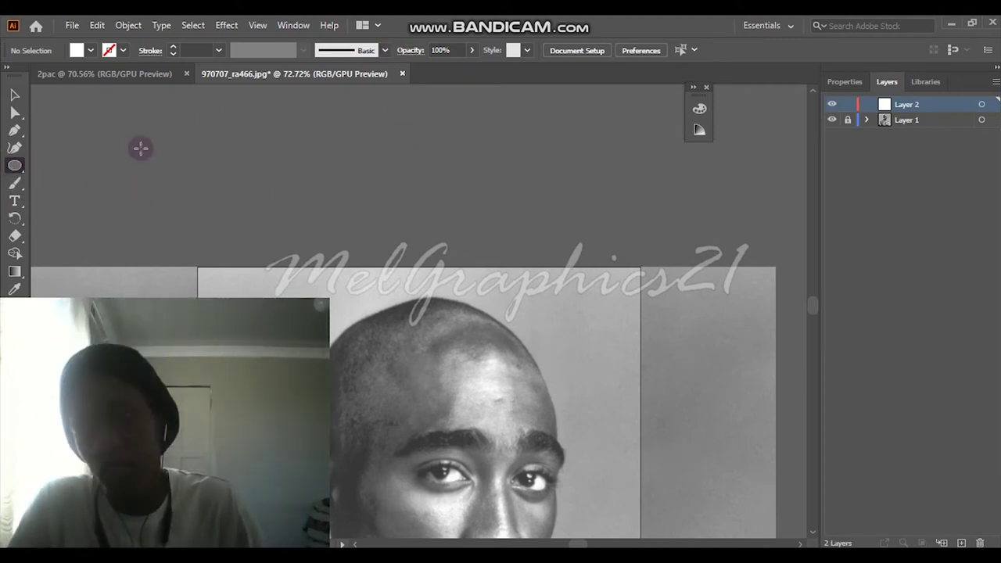
pyautogui.moveTo(94, 163)
pyautogui.mouseDown()
pyautogui.moveTo(263, 146)
pyautogui.moveTo(589, 171)
pyautogui.mouseUp()
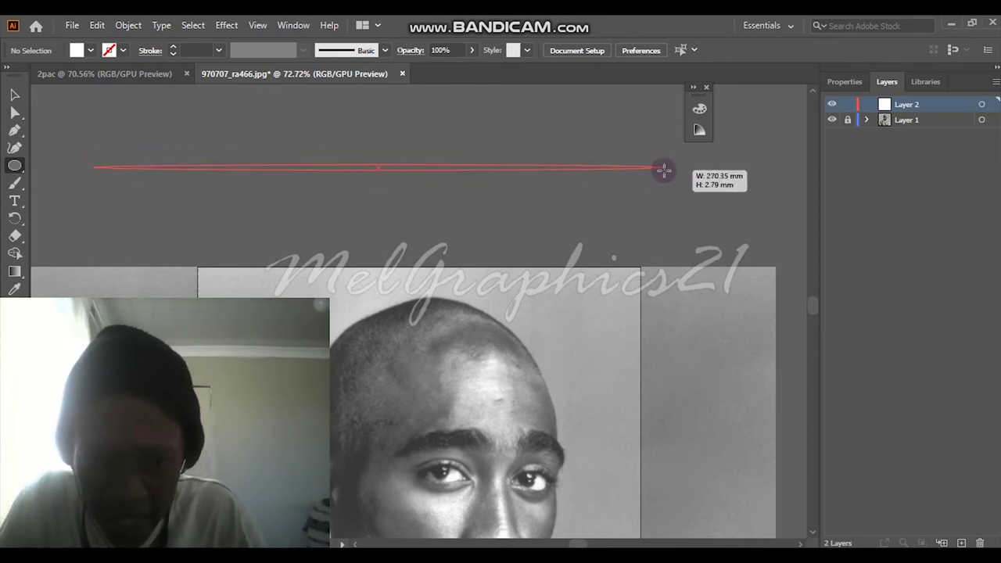
pyautogui.moveTo(589, 172); pyautogui.dragTo(689, 167)
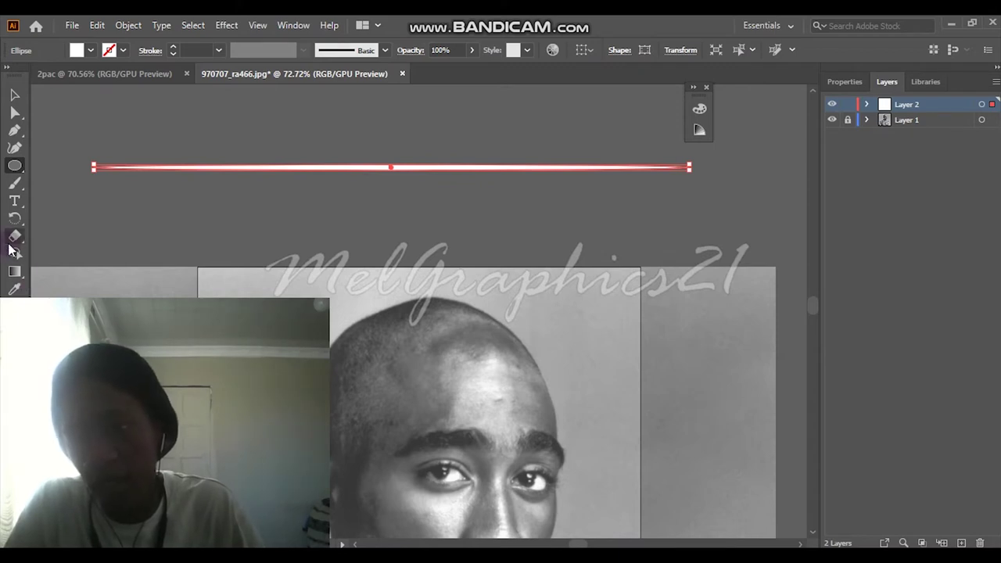
pyautogui.moveTo(25, 75); pyautogui.dragTo(707, 73)
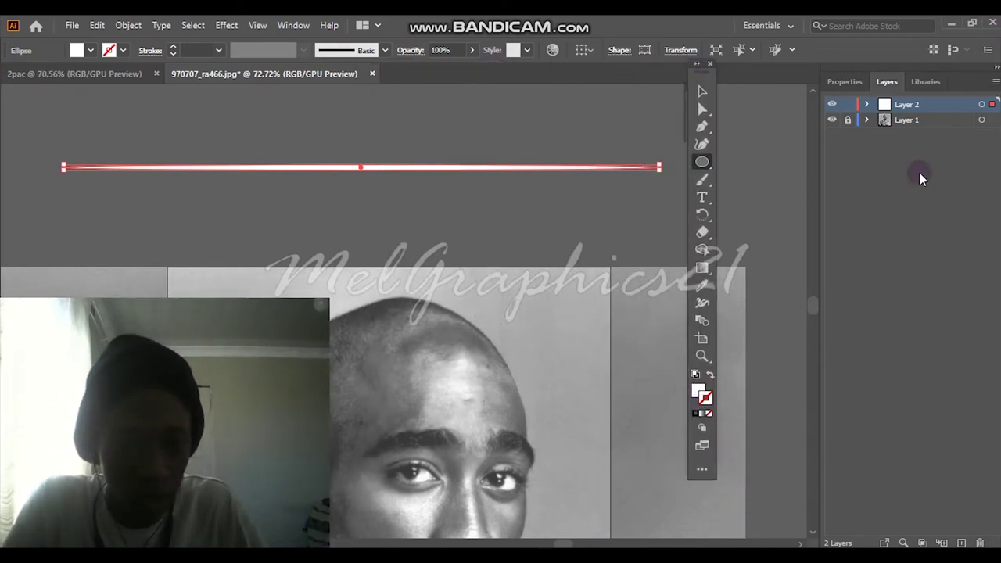
# Fill the ellipse with pure black 000000
pyautogui.doubleClick(700, 395)
pyautogui.click(484, 410)
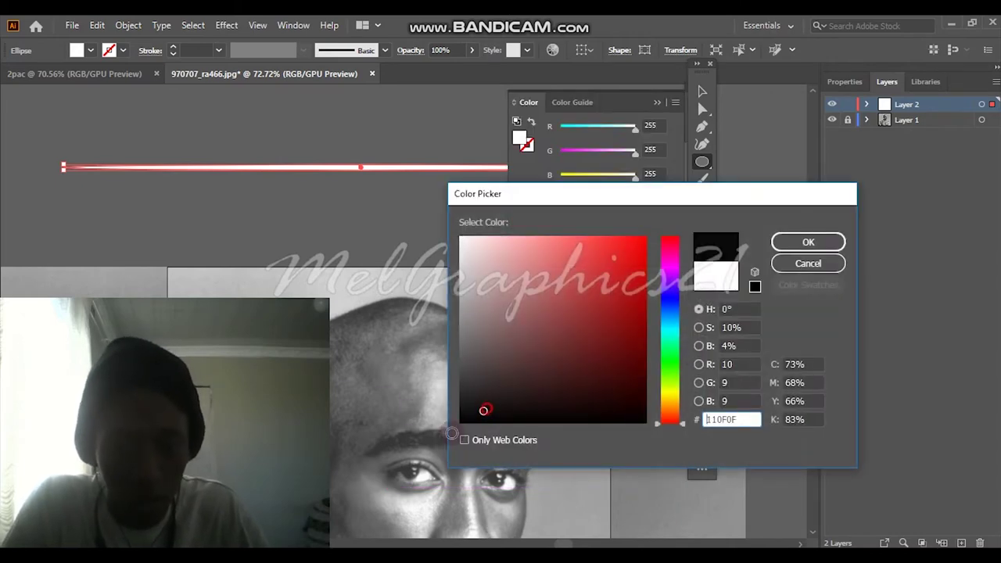
pyautogui.click(460, 422)
pyautogui.click(807, 241)
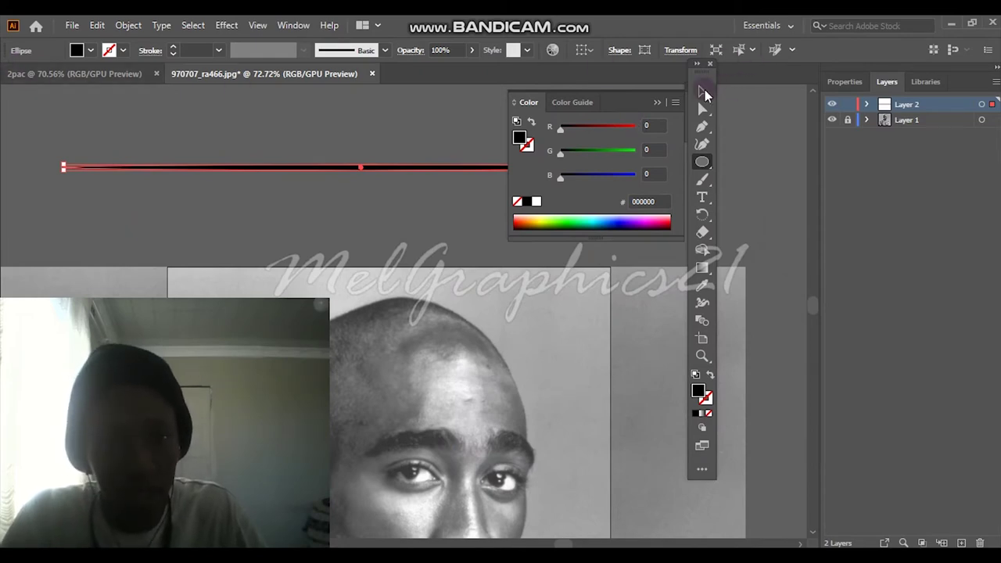
pyautogui.click(702, 90)
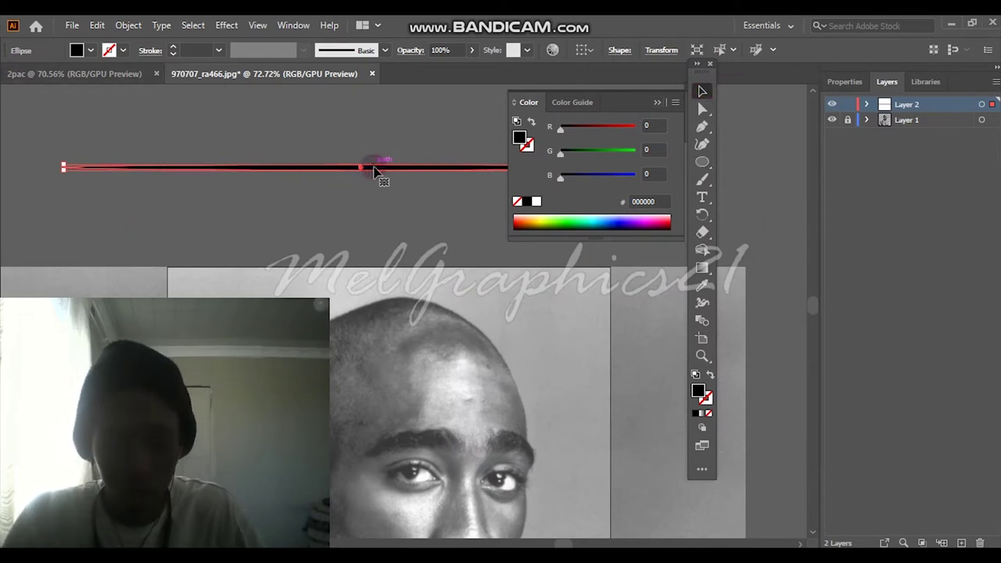
# Slim the black ellipse by pulling its top and bottom edges inward
pyautogui.hotkey('ctrl', '+')
pyautogui.hotkey('ctrl', '+')
pyautogui.hotkey('ctrl', '+')
pyautogui.hotkey('ctrl', '+')
pyautogui.hotkey('ctrl', '+')
pyautogui.hotkey('ctrl', '+')
pyautogui.hotkey('ctrl', '+')
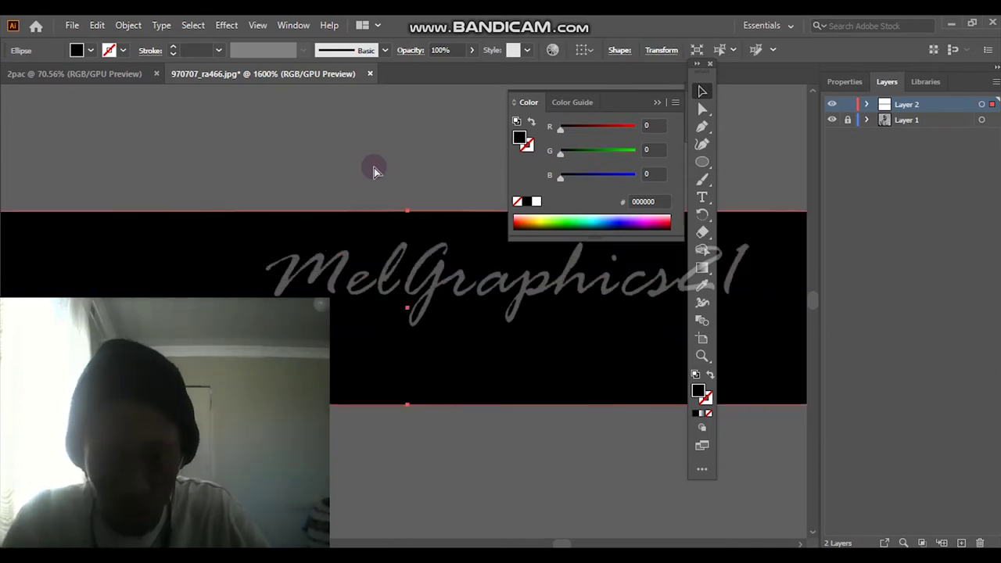
pyautogui.hotkey('ctrl', '+')
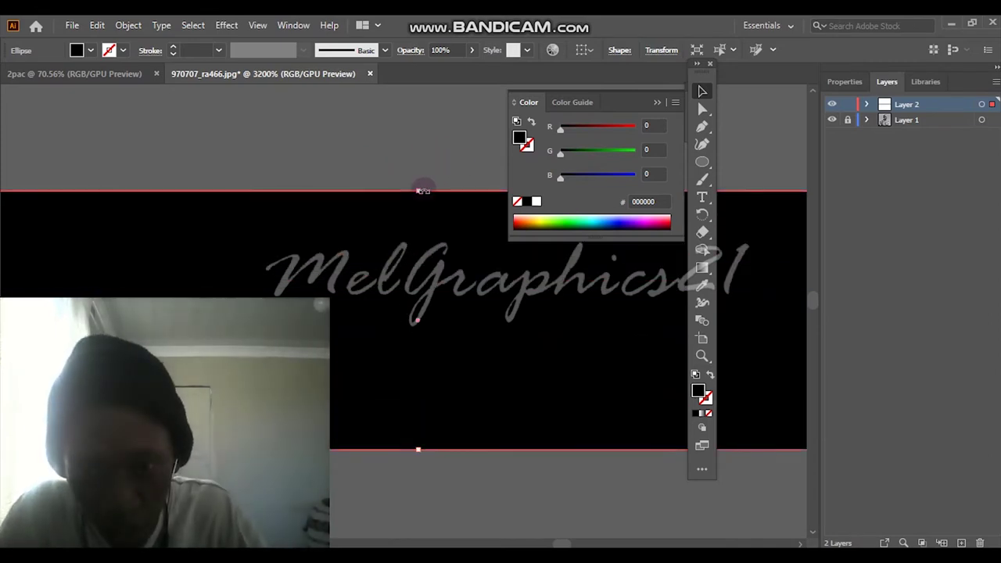
pyautogui.moveTo(420, 189); pyautogui.dragTo(420, 338)
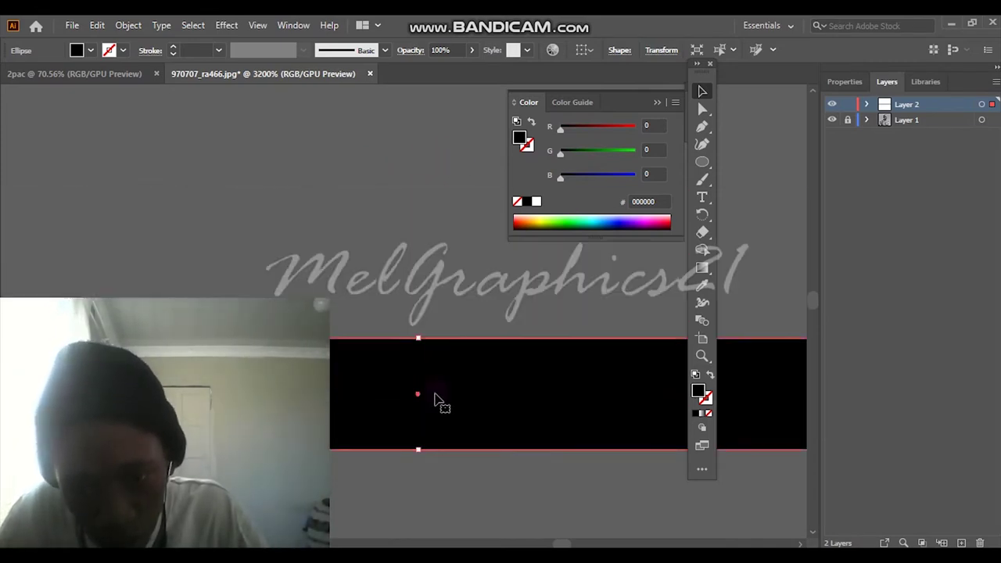
pyautogui.moveTo(441, 404)
pyautogui.mouseDown()
pyautogui.moveTo(424, 279)
pyautogui.moveTo(422, 287)
pyautogui.mouseUp()
pyautogui.moveTo(409, 333); pyautogui.dragTo(409, 262)
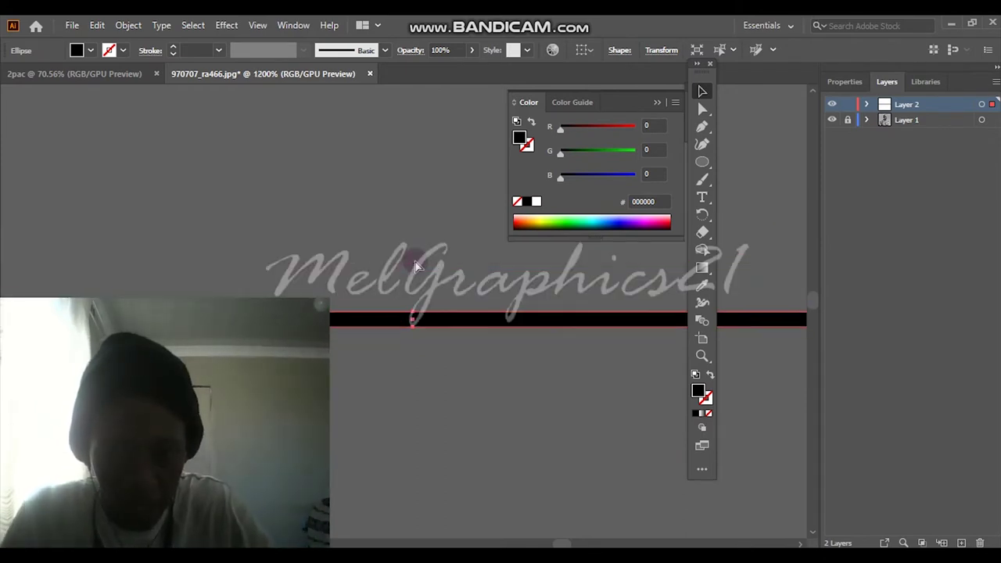
pyautogui.hotkey('ctrl', '0')
pyautogui.scroll(3, 449, 283)
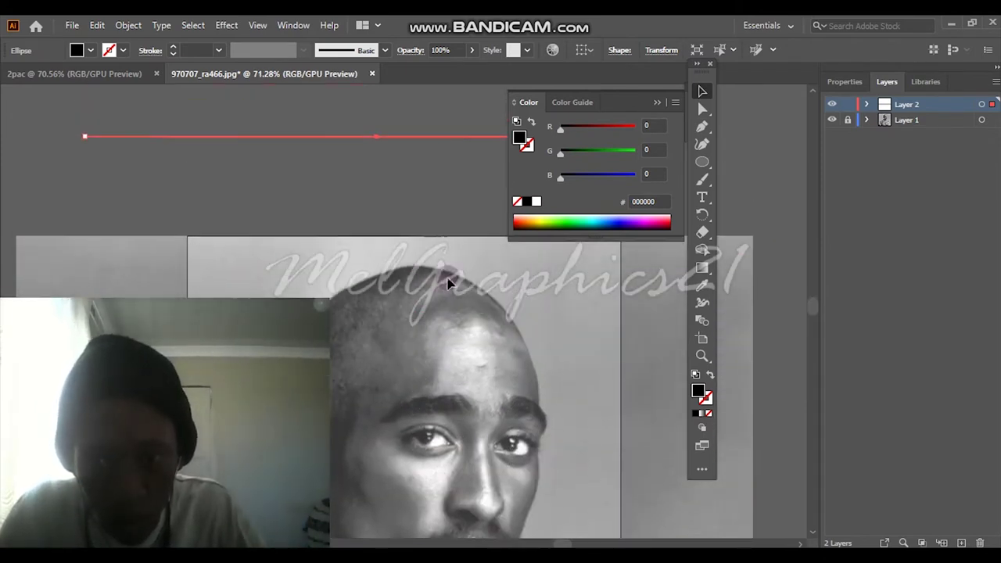
pyautogui.scroll(2, 448, 274)
pyautogui.click(446, 268)
pyautogui.moveTo(352, 190); pyautogui.dragTo(348, 176)
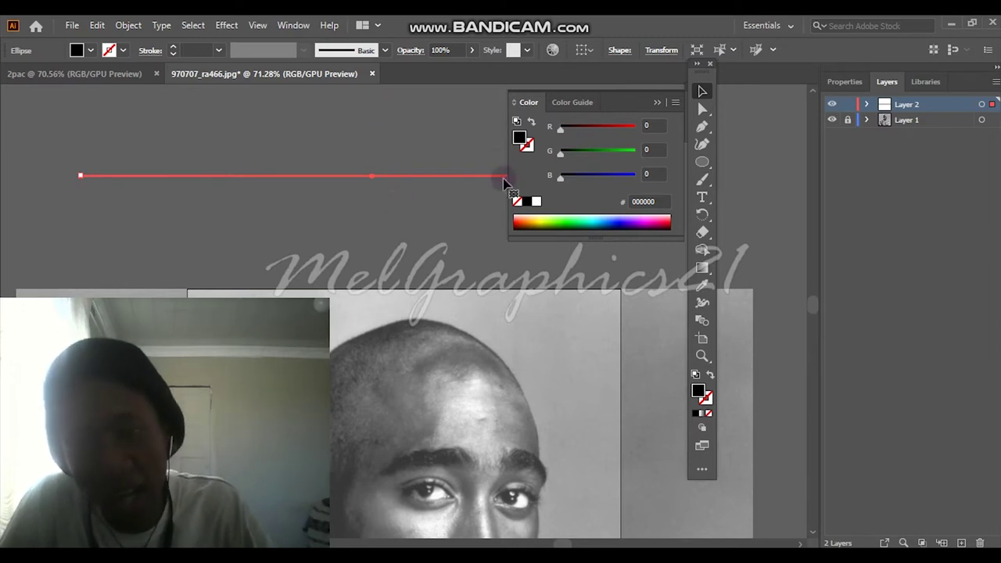
# Save the ellipse as a new Art Brush with default stretch settings
pyautogui.click(382, 52)
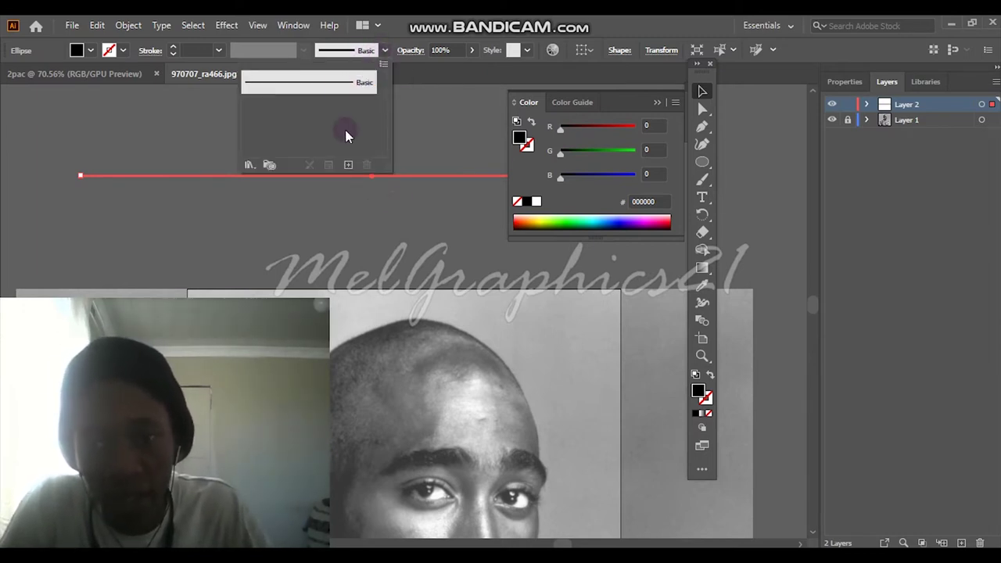
pyautogui.click(349, 164)
pyautogui.click(475, 326)
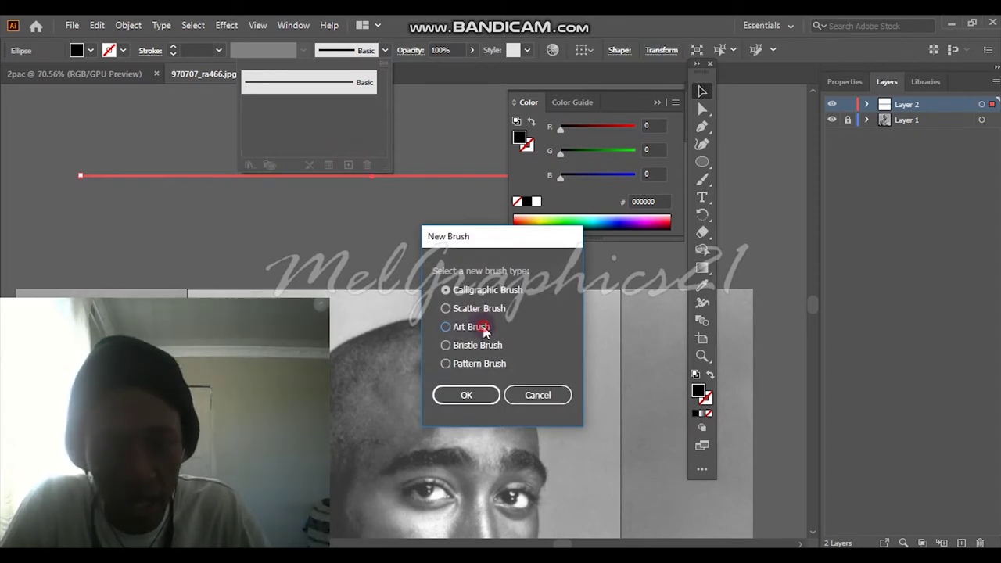
pyautogui.click(472, 400)
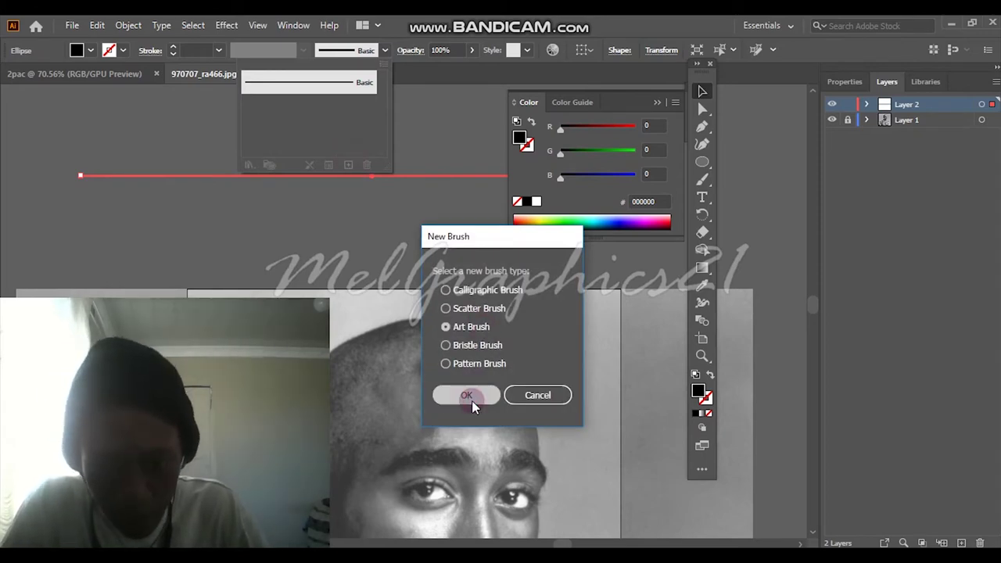
pyautogui.click(609, 485)
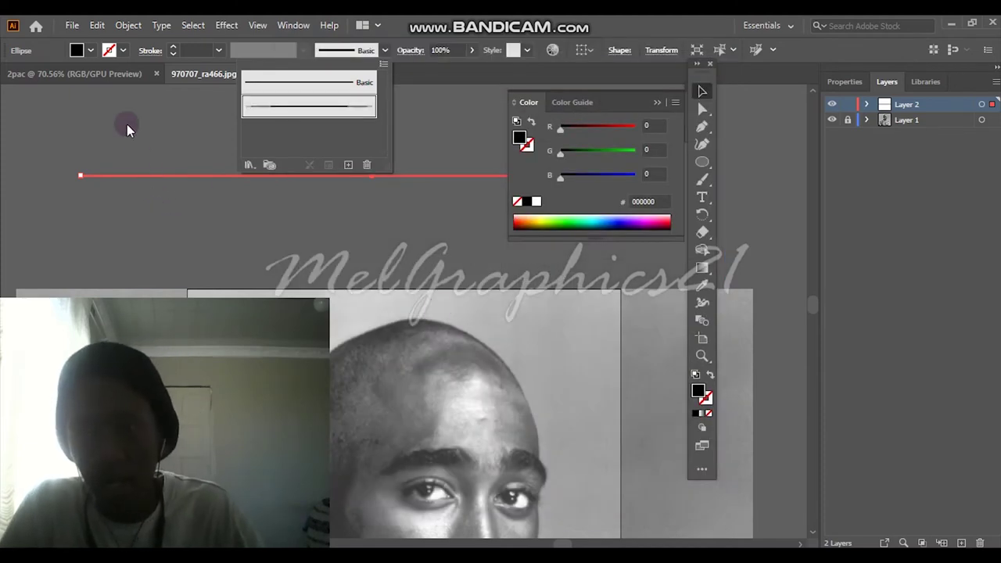
pyautogui.click(701, 179)
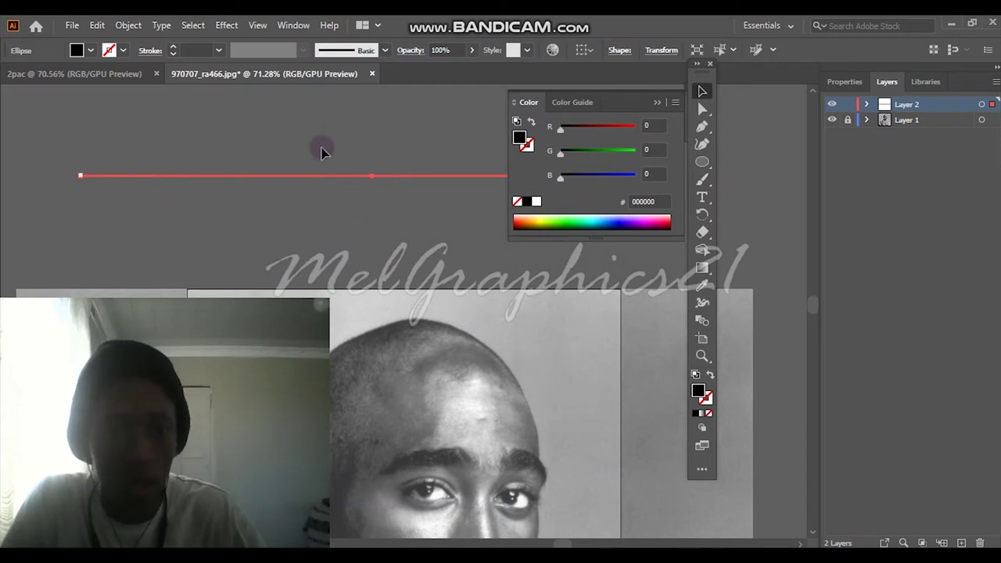
pyautogui.click(700, 182)
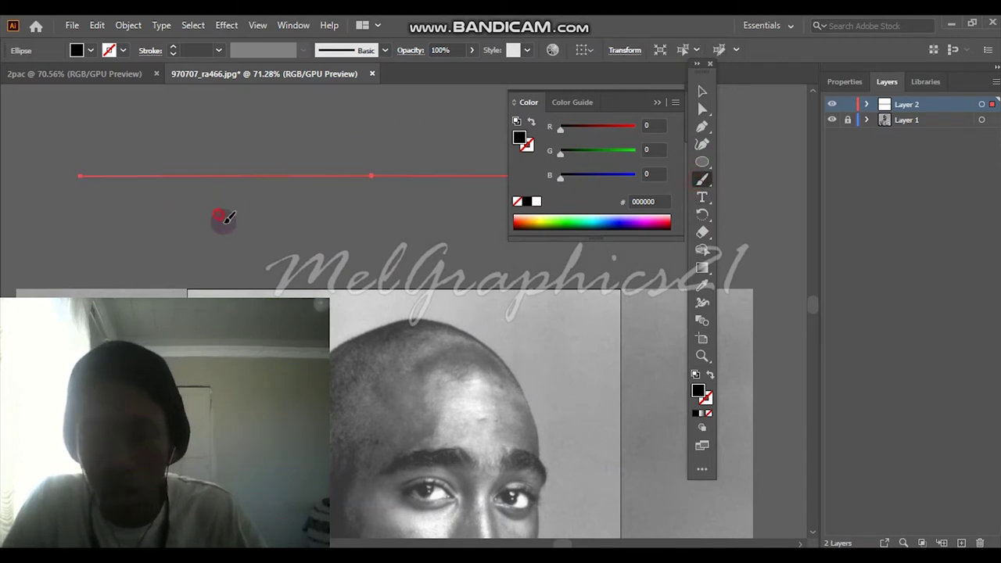
# Paint wavy test strokes with the new brush, trying 3 pt then settling on 2 pt
pyautogui.moveTo(310, 222); pyautogui.dragTo(317, 207)
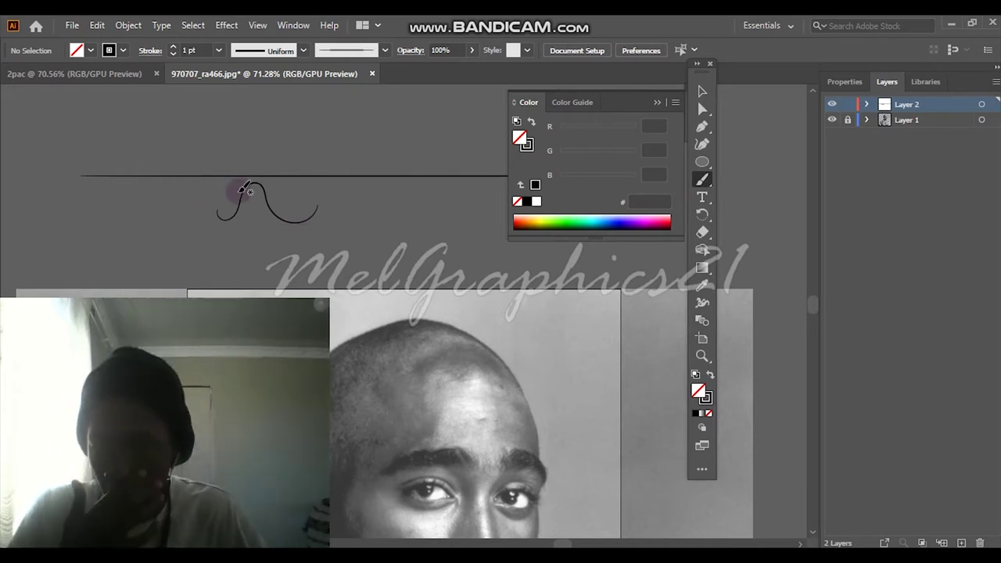
pyautogui.scroll(-2, 391, 213)
pyautogui.scroll(-1, 395, 213)
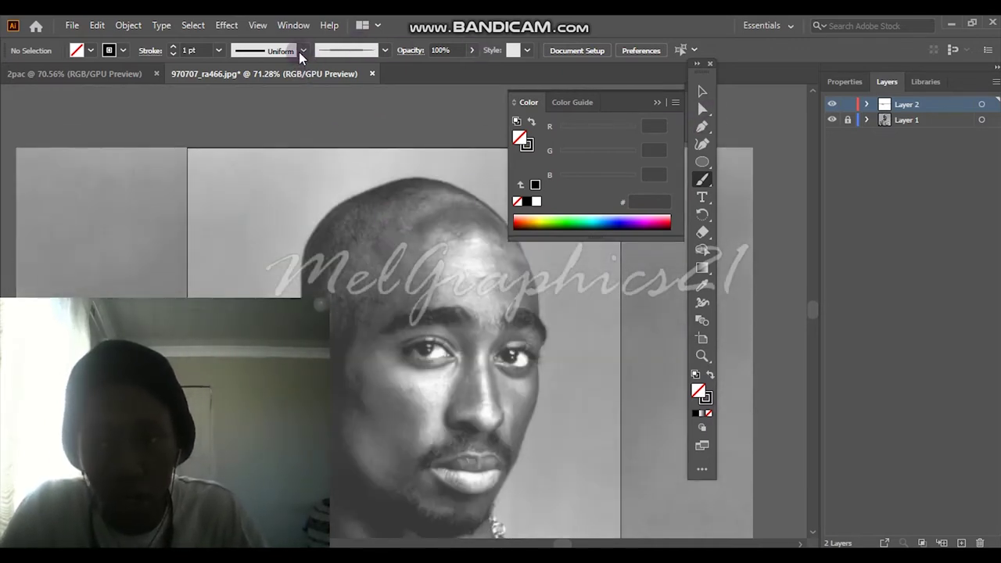
pyautogui.click(218, 50)
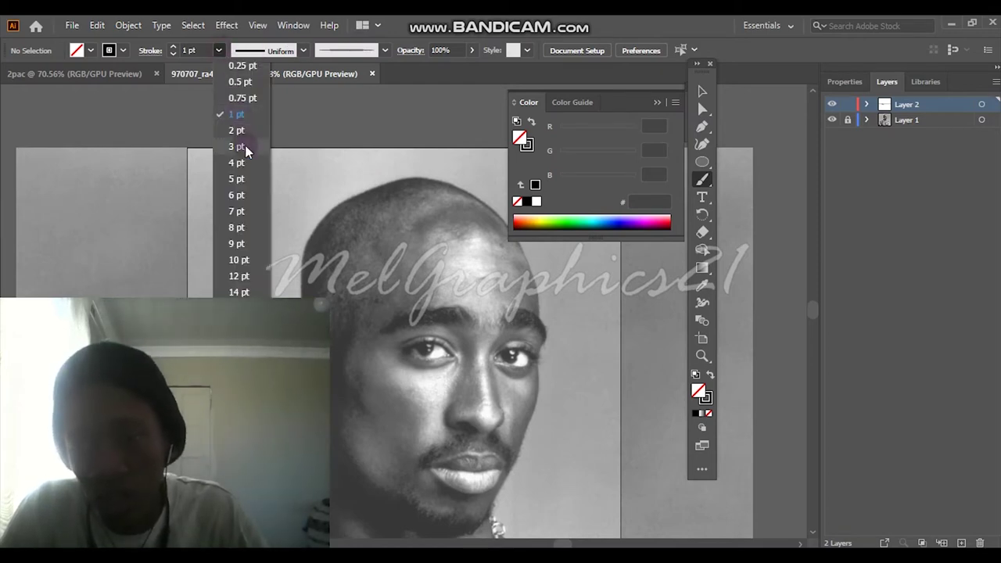
pyautogui.click(244, 147)
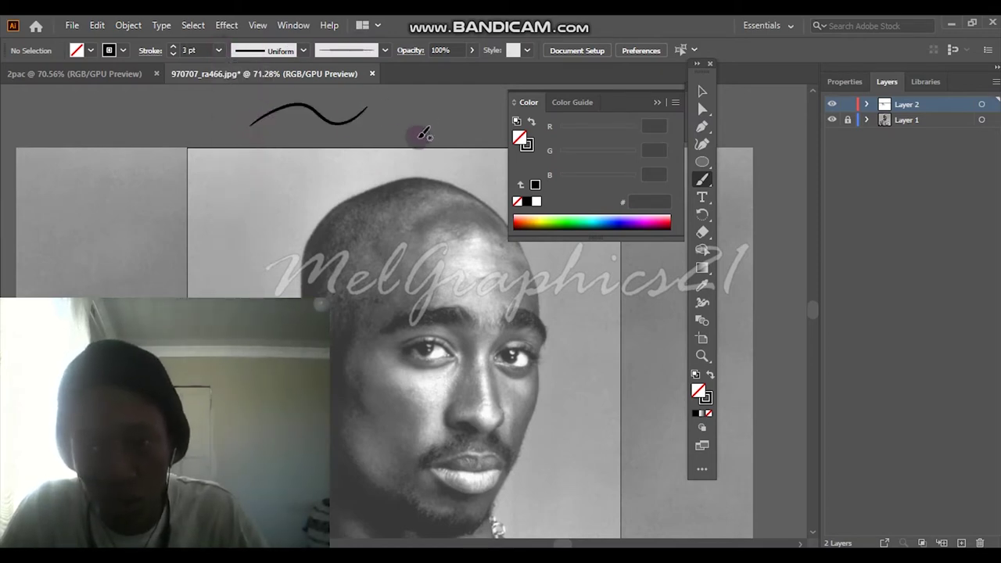
pyautogui.click(220, 51)
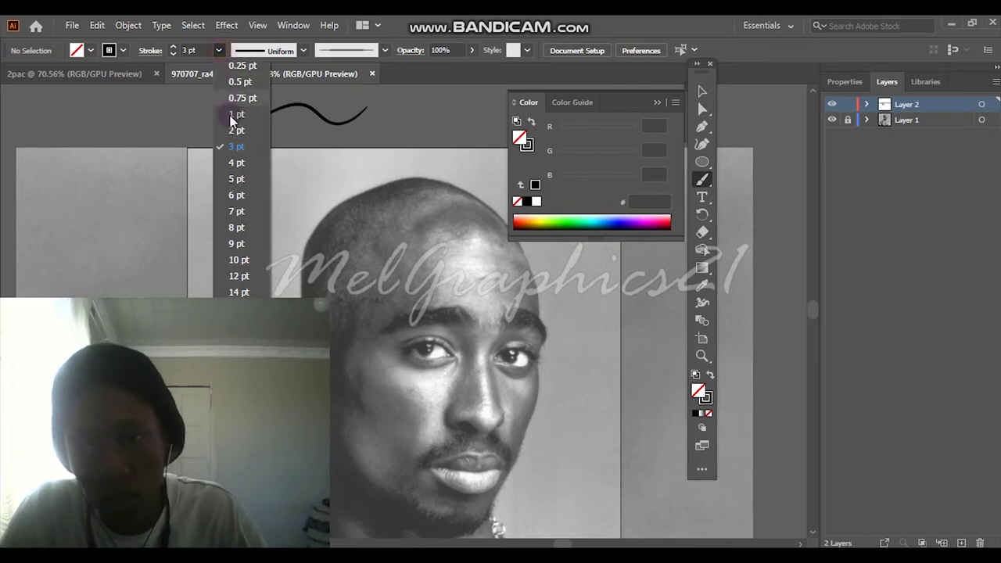
pyautogui.click(237, 119)
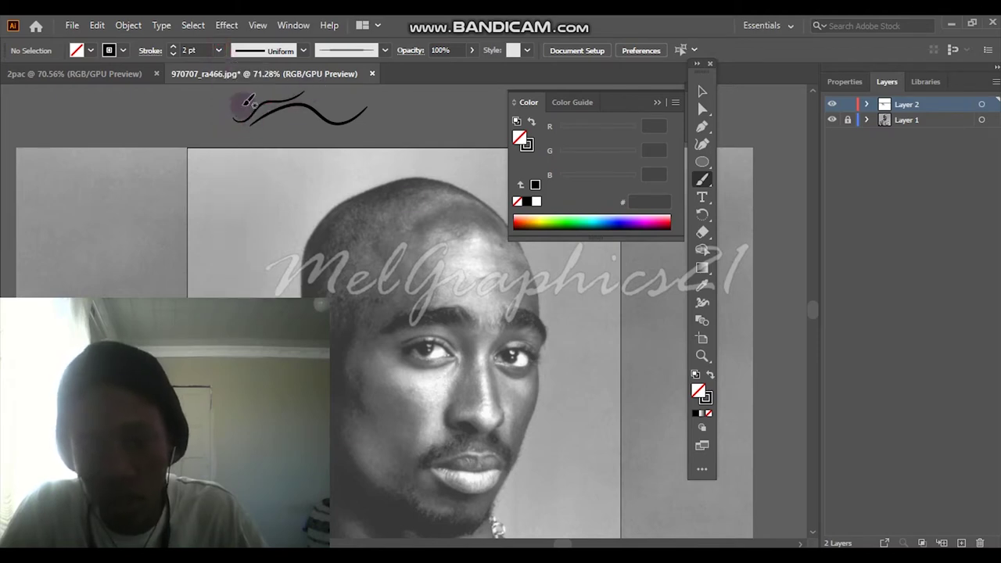
pyautogui.scroll(-2, 576, 290)
pyautogui.click(650, 102)
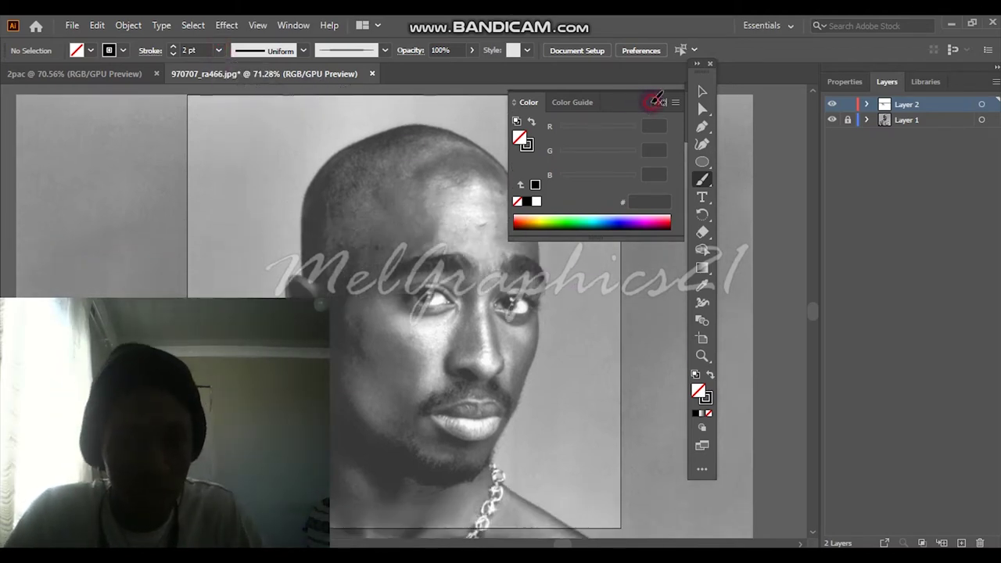
pyautogui.scroll(3, 532, 300)
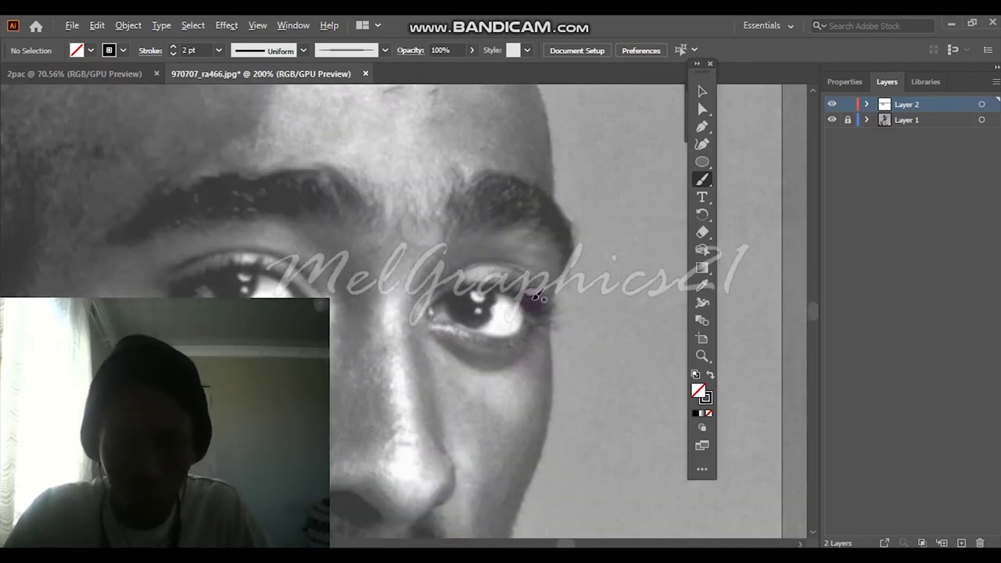
pyautogui.scroll(-2, 536, 305)
pyautogui.scroll(-2, 537, 305)
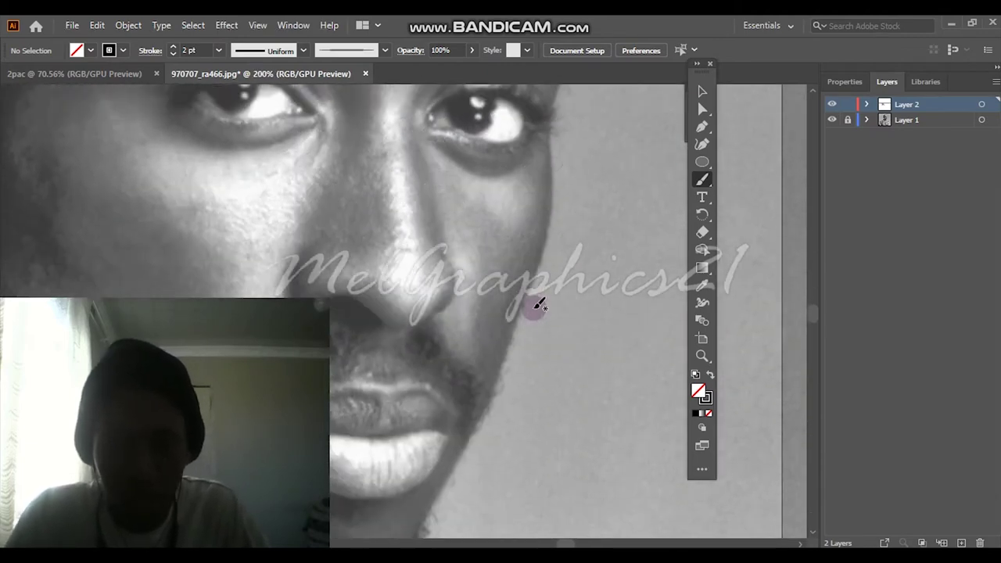
pyautogui.scroll(1, 540, 305)
pyautogui.scroll(-1, 539, 305)
pyautogui.scroll(-1, 540, 305)
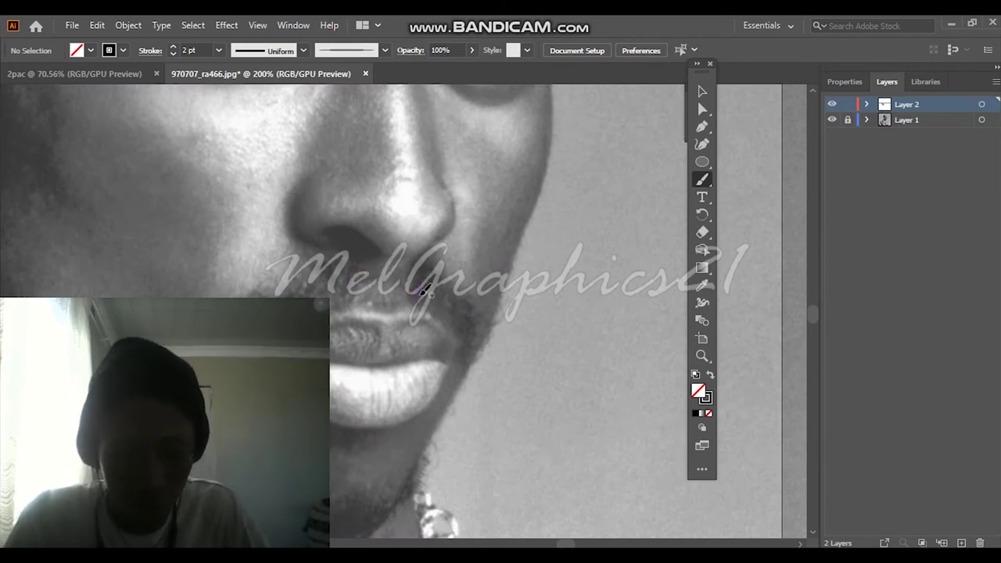
pyautogui.scroll(-2, 462, 254)
pyautogui.scroll(-1, 465, 266)
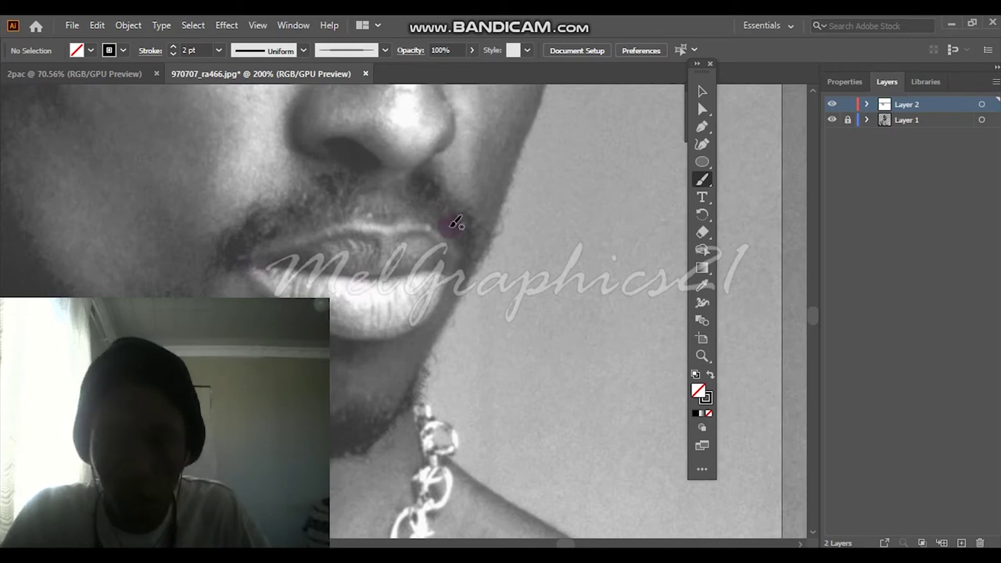
pyautogui.scroll(-3, 465, 237)
pyautogui.scroll(-2, 466, 237)
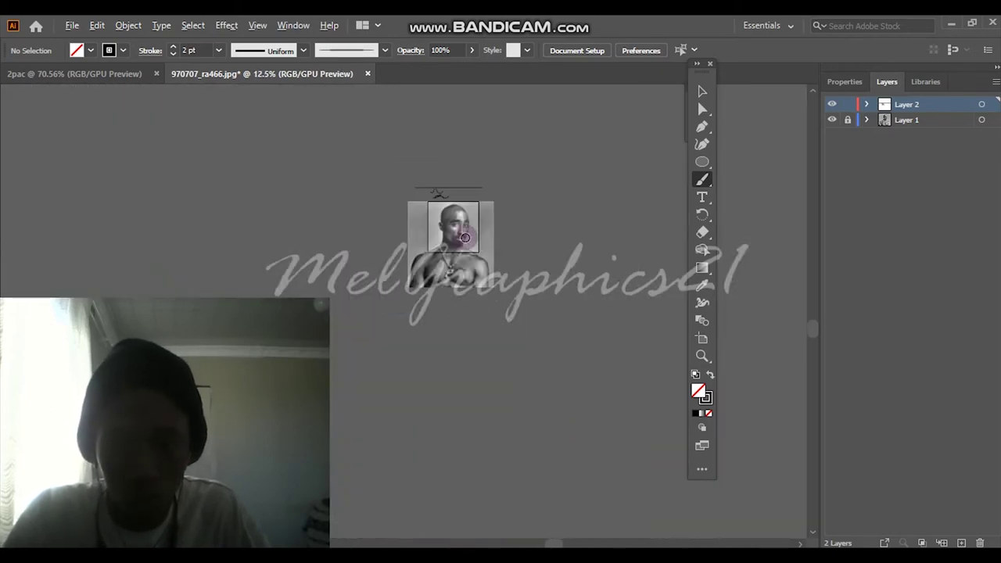
pyautogui.scroll(2, 466, 237)
pyautogui.scroll(2, 465, 237)
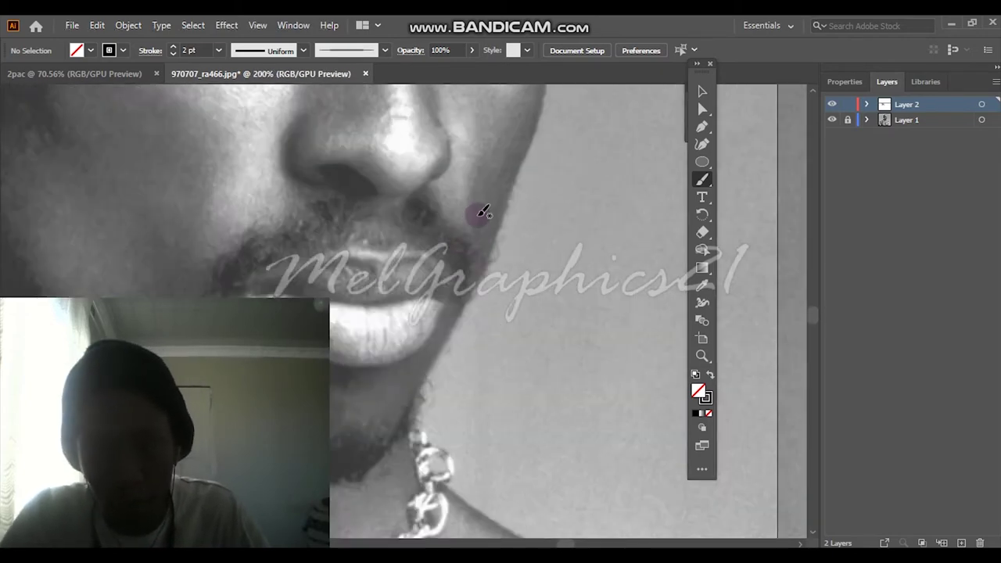
pyautogui.scroll(1, 476, 214)
pyautogui.scroll(2, 483, 213)
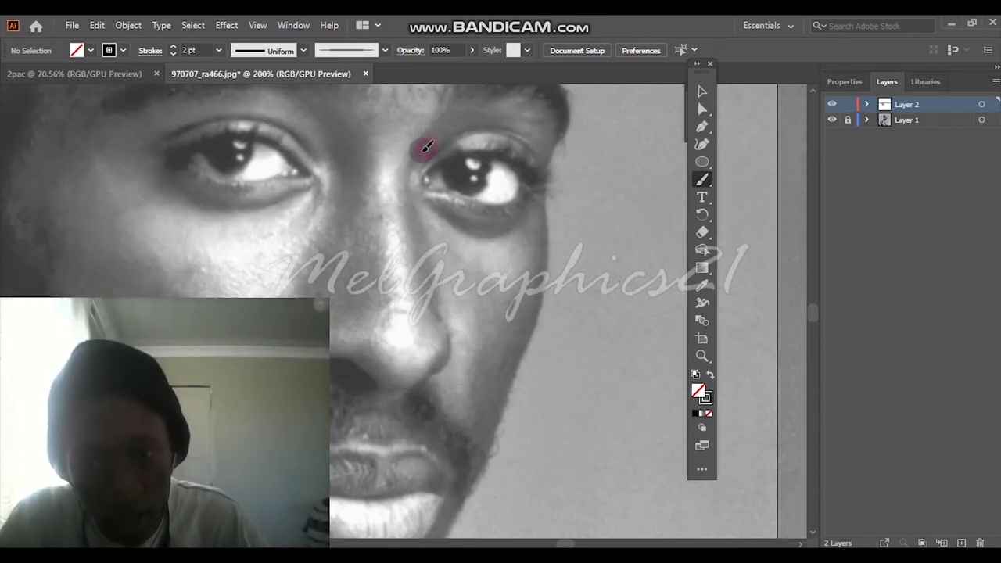
# Trace the right eye's inner edge, the side of the nose and the nostril
pyautogui.moveTo(426, 146); pyautogui.dragTo(413, 199)
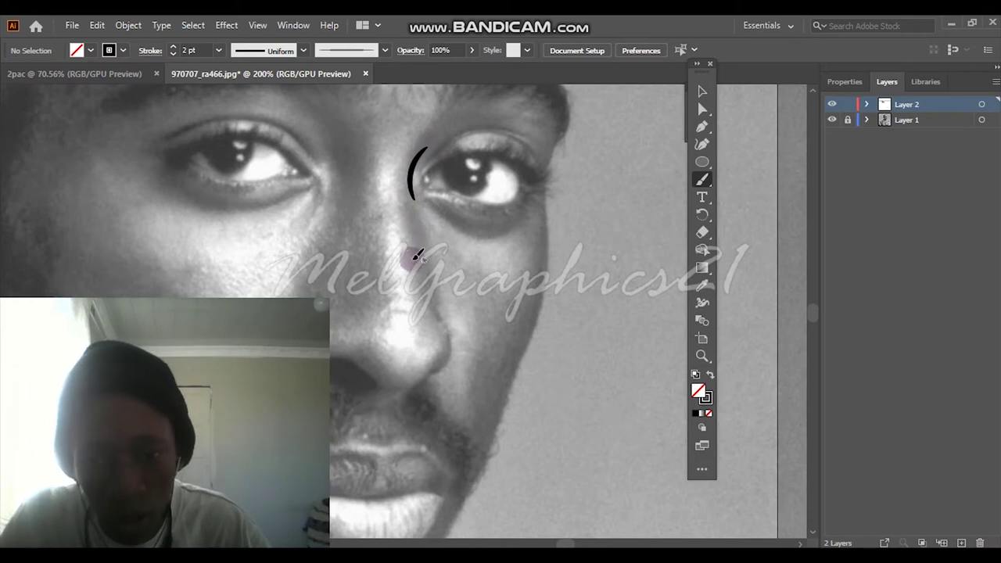
pyautogui.moveTo(429, 257)
pyautogui.mouseDown()
pyautogui.moveTo(452, 353)
pyautogui.moveTo(400, 391)
pyautogui.mouseUp()
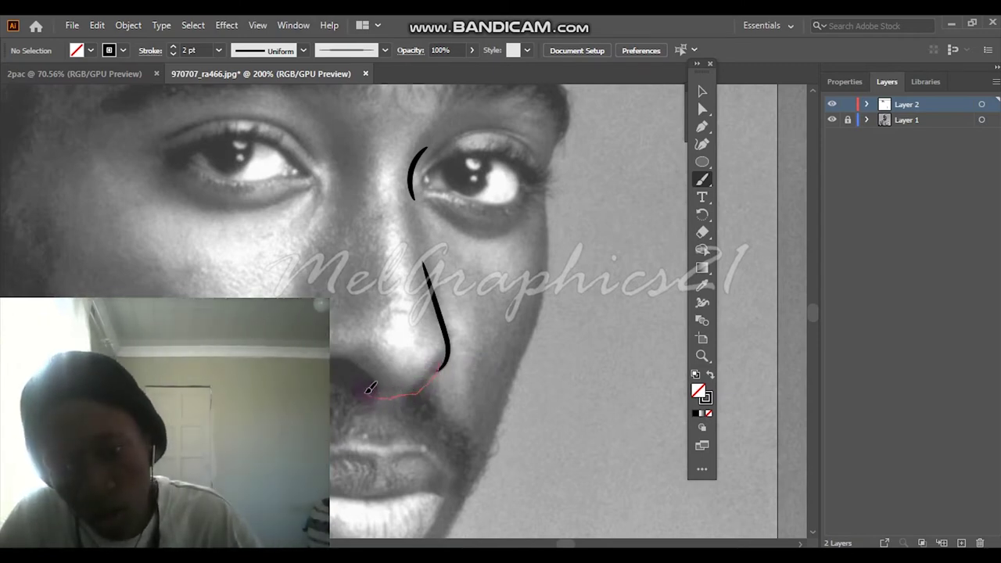
pyautogui.moveTo(371, 387); pyautogui.dragTo(336, 360)
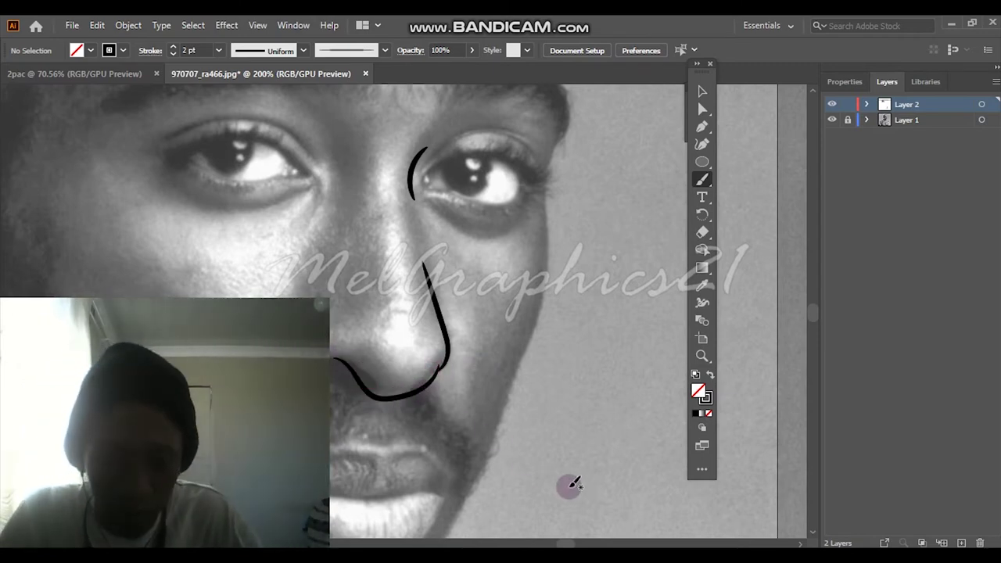
pyautogui.scroll(-2, 567, 544)
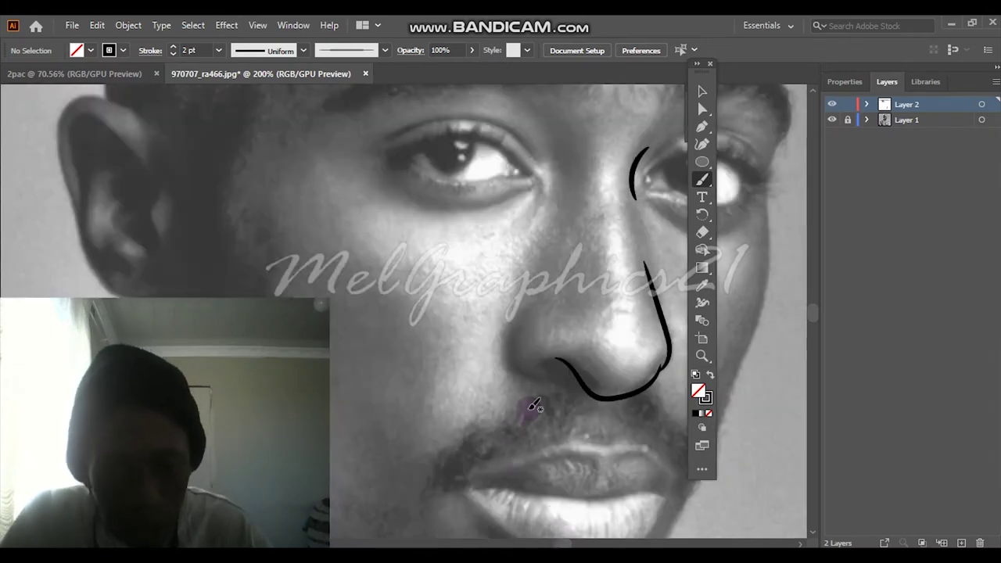
pyautogui.scroll(3, 581, 422)
pyautogui.scroll(2, 581, 419)
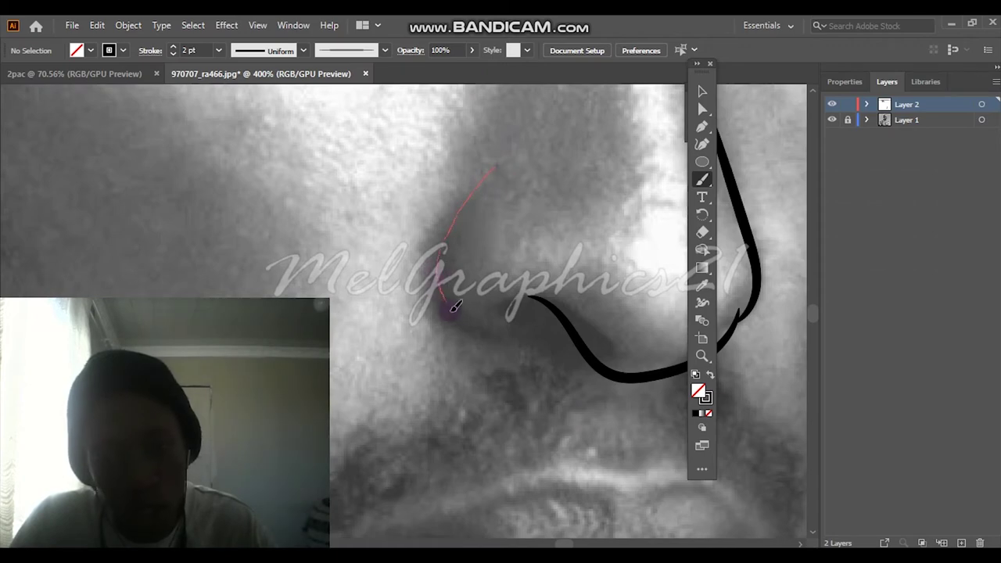
pyautogui.moveTo(538, 337); pyautogui.dragTo(516, 319)
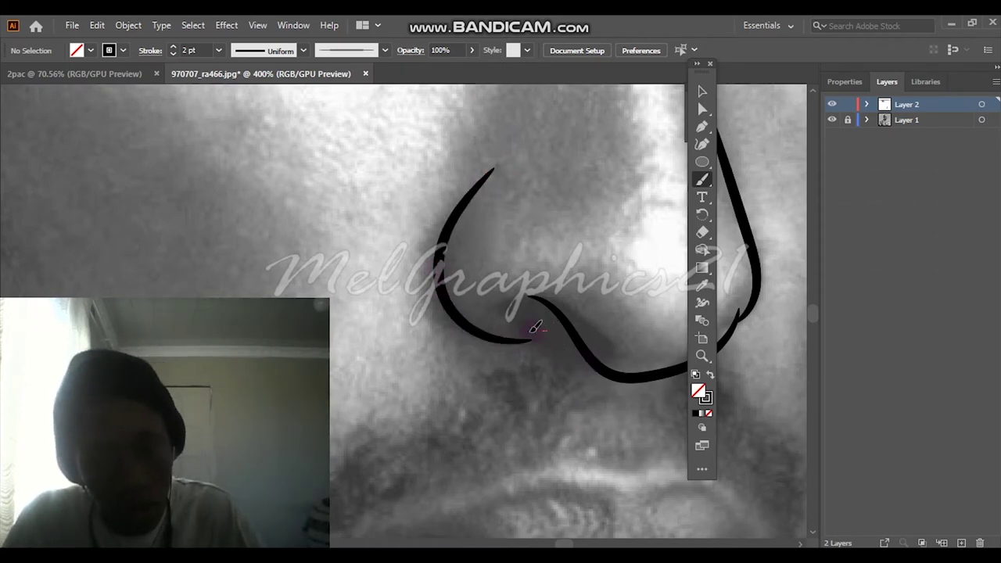
pyautogui.moveTo(510, 279); pyautogui.dragTo(577, 346)
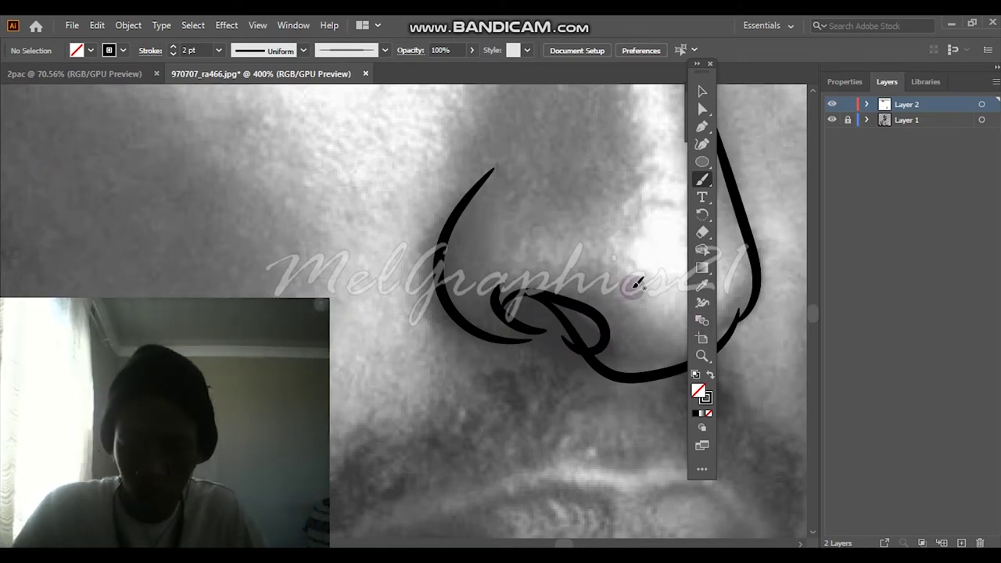
# Toggle Layer 1's visibility to check the traced lines without the photo
pyautogui.scroll(-4, 660, 287)
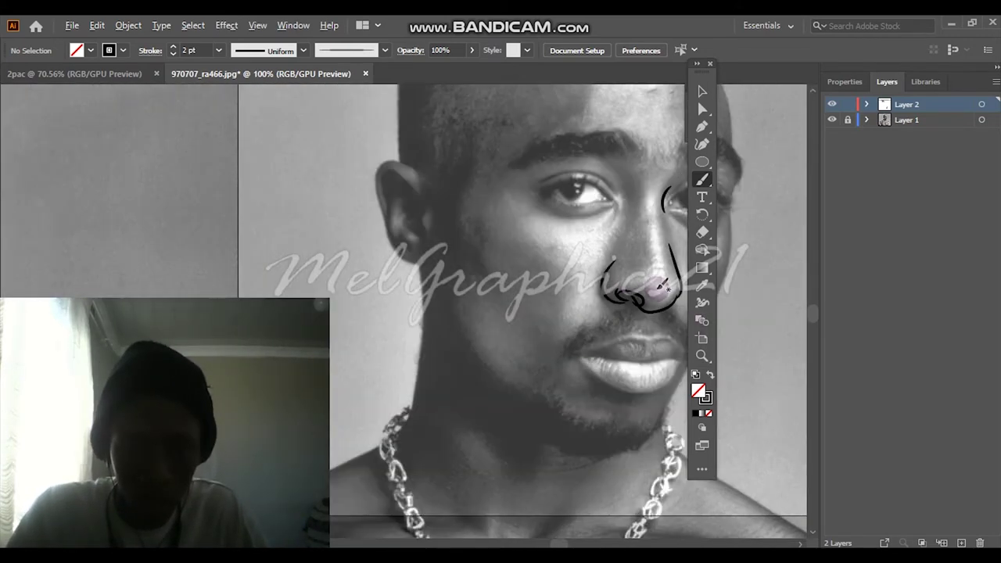
pyautogui.click(832, 120)
pyautogui.click(832, 121)
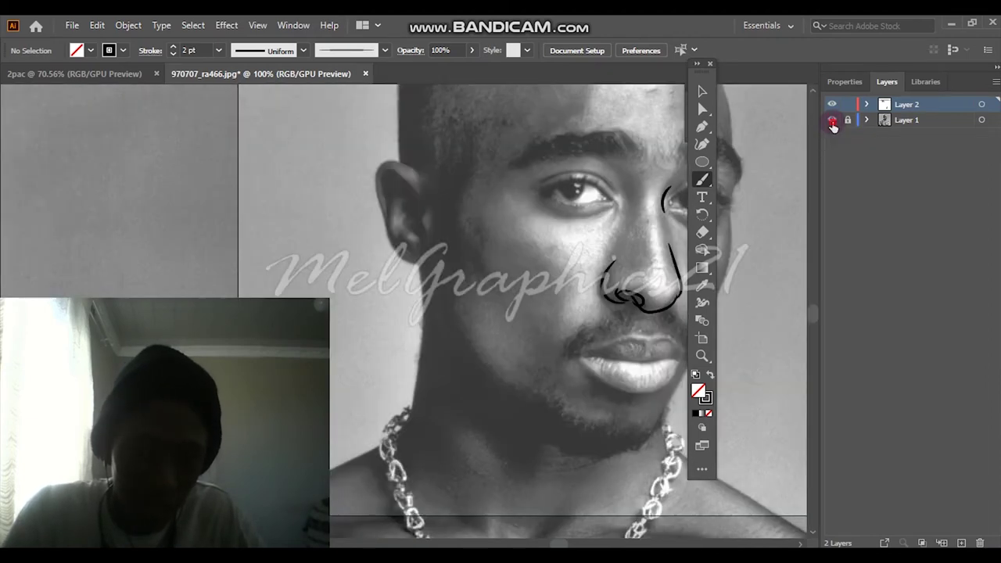
pyautogui.click(832, 120)
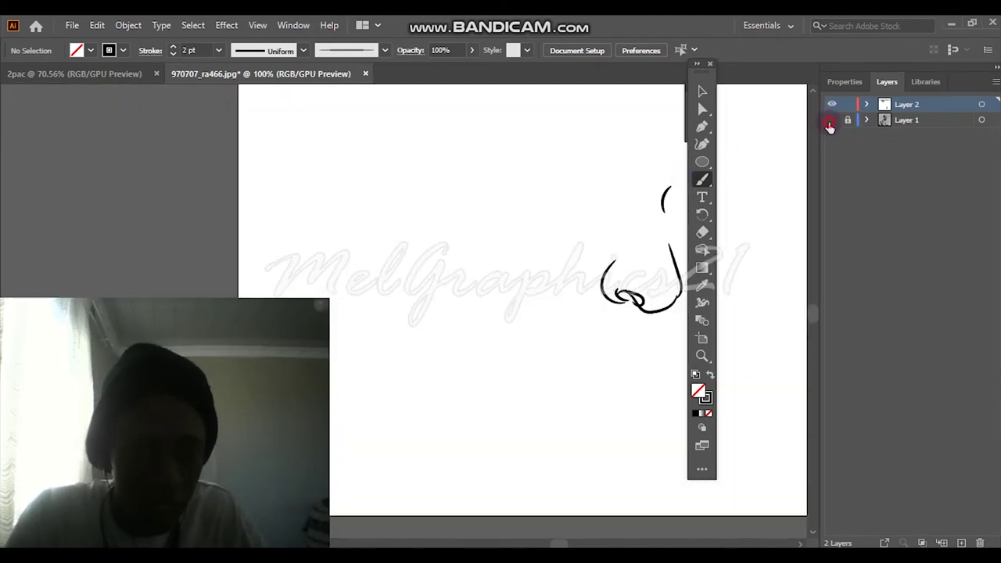
pyautogui.click(830, 124)
pyautogui.scroll(2, 637, 174)
# Paint a curve beside the left eye's inner corner, replacing a misplaced first stroke
pyautogui.scroll(2, 636, 174)
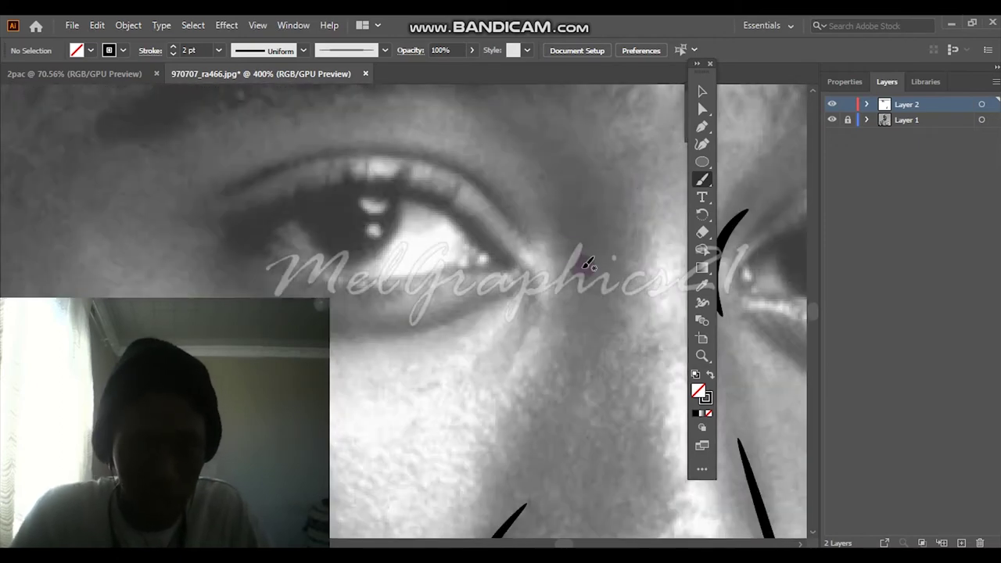
pyautogui.moveTo(565, 239); pyautogui.dragTo(574, 286)
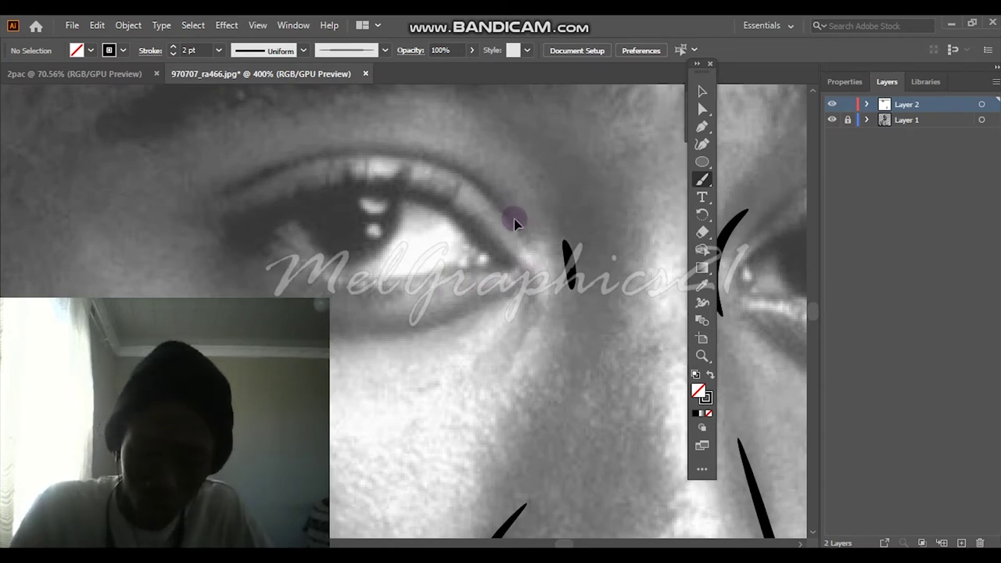
pyautogui.hotkey('ctrl', 'z')
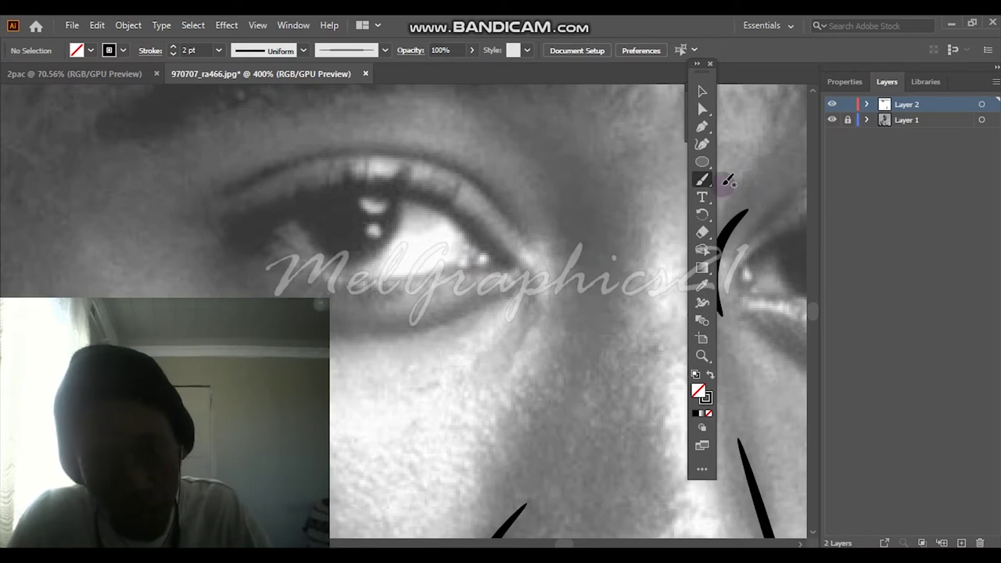
pyautogui.moveTo(586, 246); pyautogui.dragTo(558, 301)
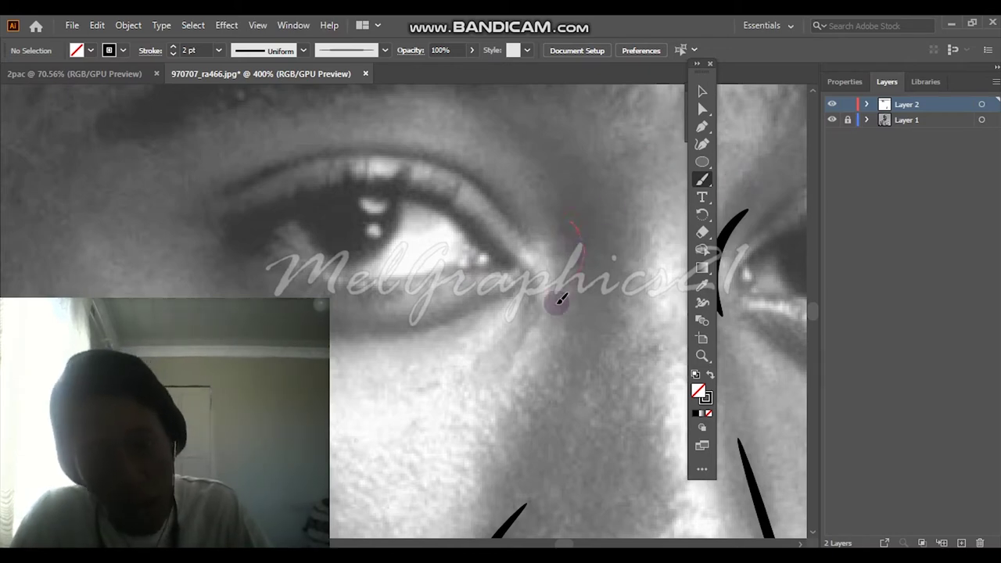
pyautogui.scroll(-3, 470, 227)
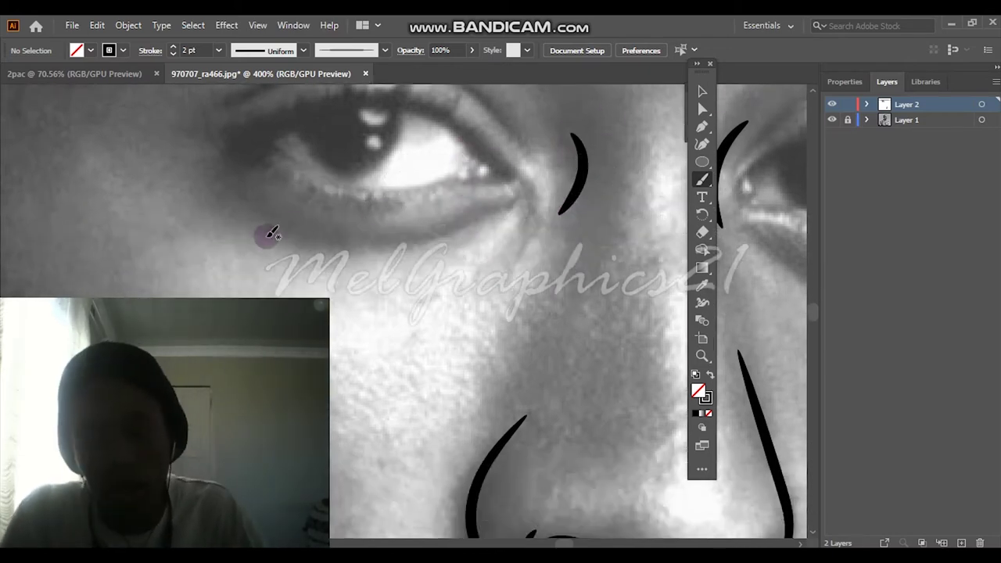
pyautogui.scroll(1, 337, 289)
pyautogui.scroll(1, 338, 290)
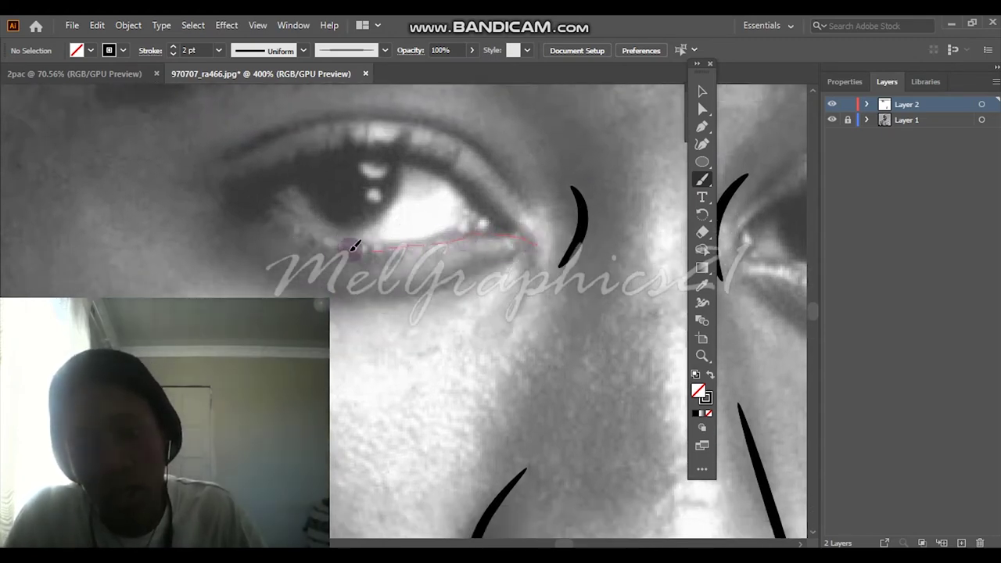
# Trace the left eye's lower and upper eyelids to the corners with black brush strokes
pyautogui.moveTo(264, 194); pyautogui.dragTo(222, 190)
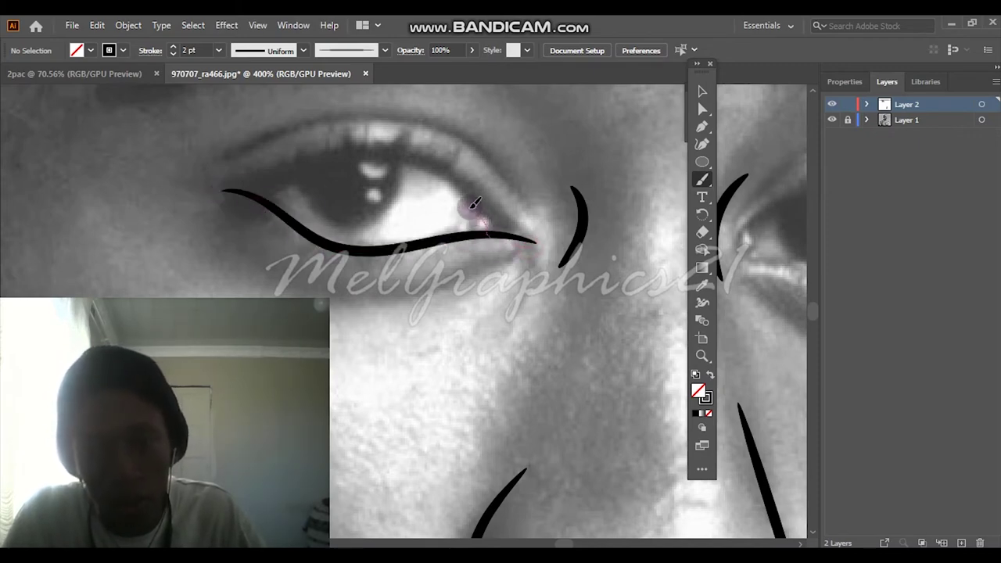
pyautogui.moveTo(474, 203); pyautogui.dragTo(542, 239)
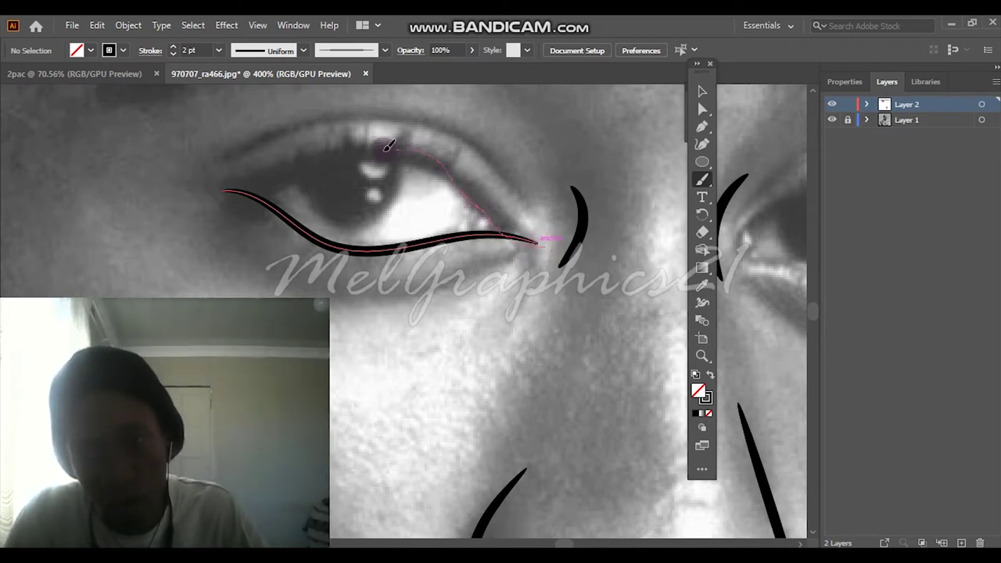
pyautogui.moveTo(262, 188); pyautogui.dragTo(211, 205)
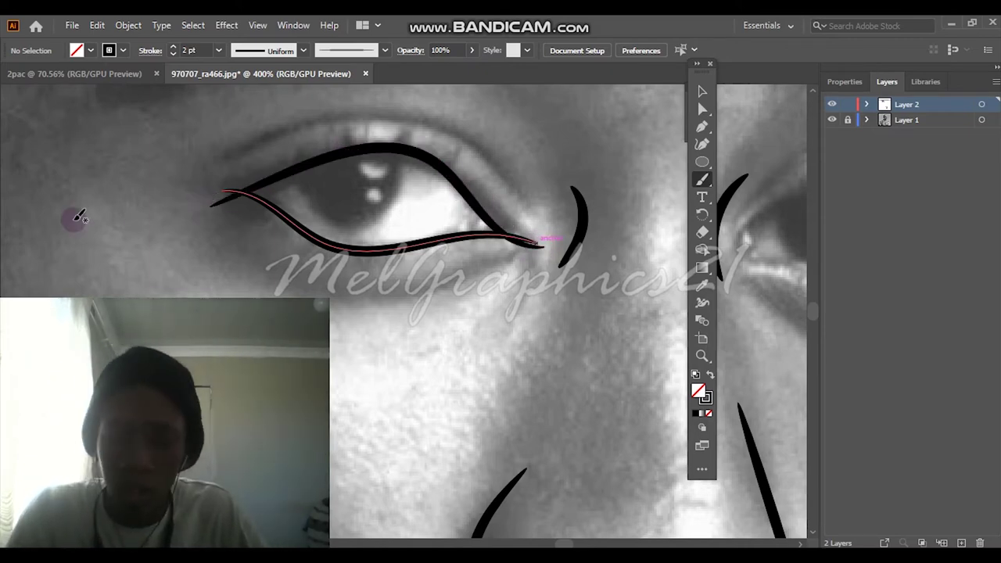
pyautogui.scroll(1, 199, 196)
pyautogui.hotkey('ctrl', 'shift', 'a')
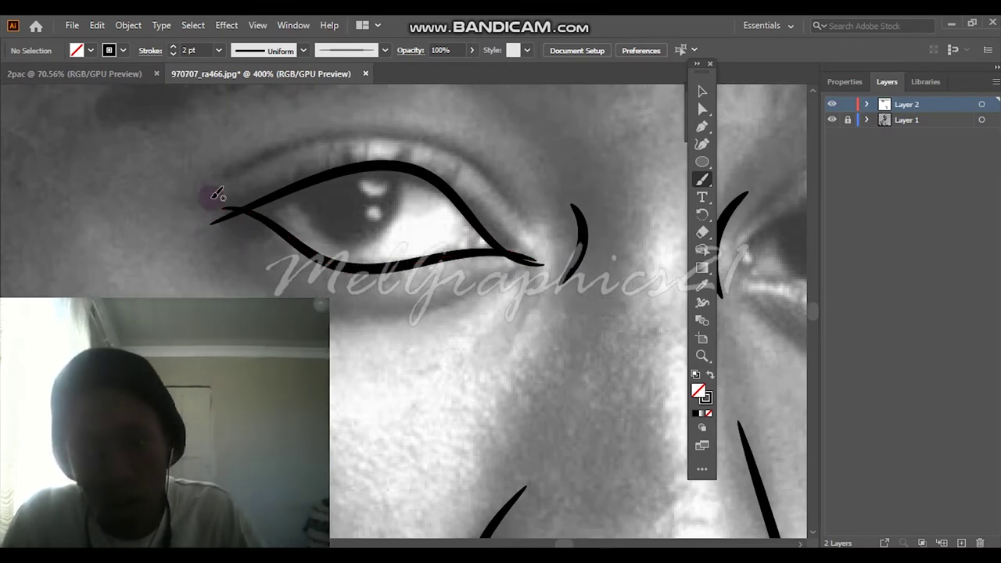
# Draw a 0.75 pt crease curve above the left eye's upper lid, redoing failed attempts
pyautogui.click(219, 51)
pyautogui.click(238, 98)
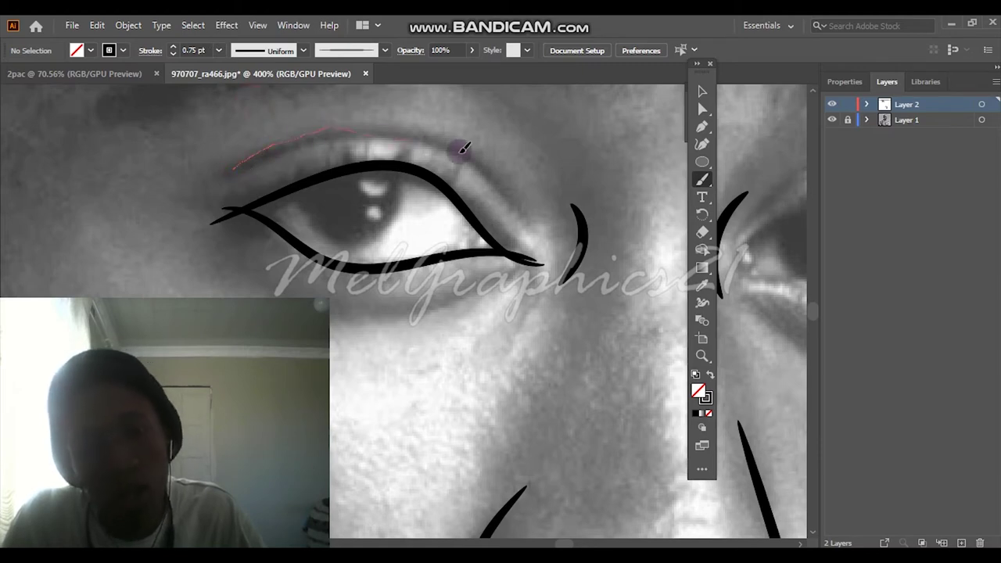
pyautogui.moveTo(464, 147); pyautogui.dragTo(466, 148)
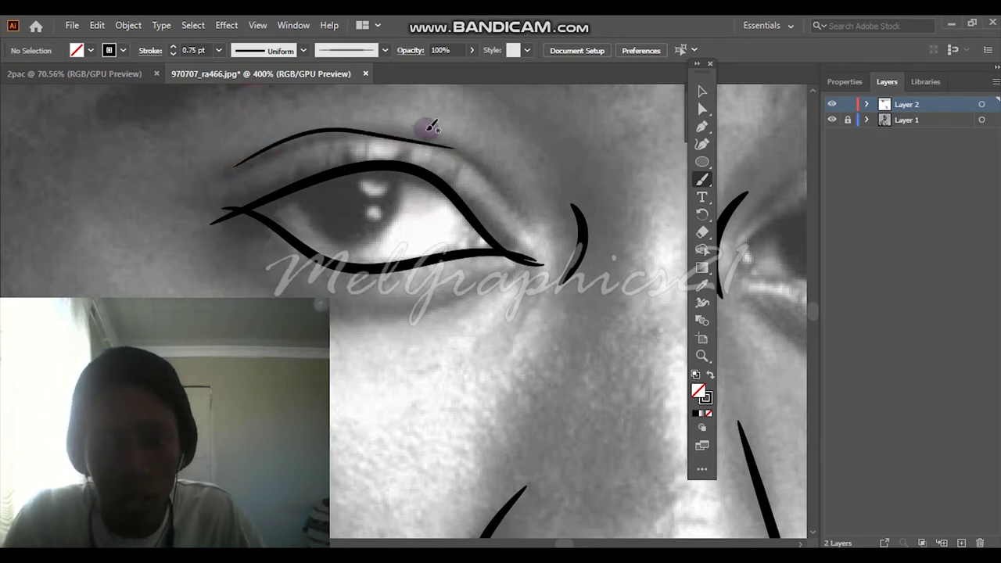
pyautogui.moveTo(506, 191); pyautogui.dragTo(539, 233)
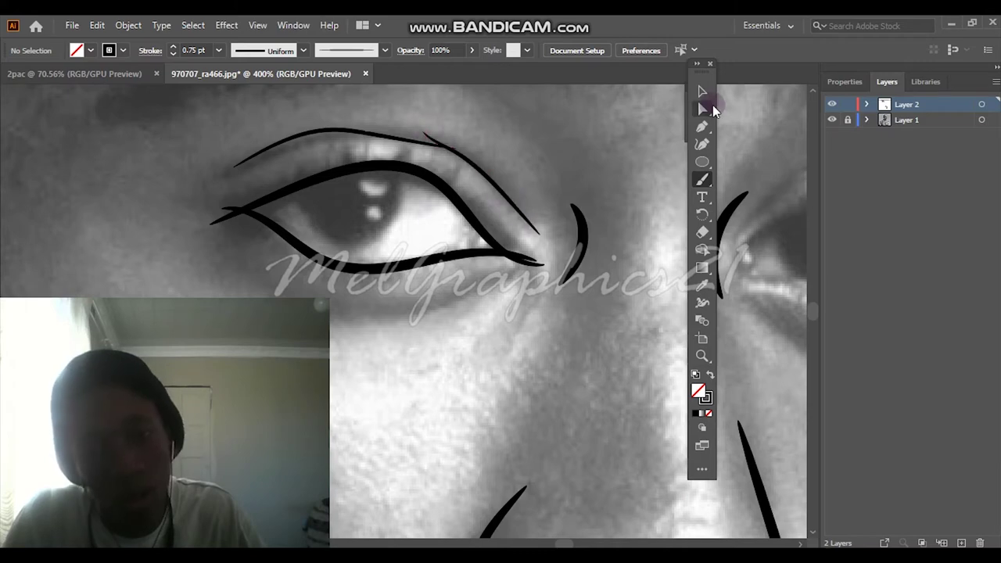
pyautogui.hotkey('ctrl', 'z')
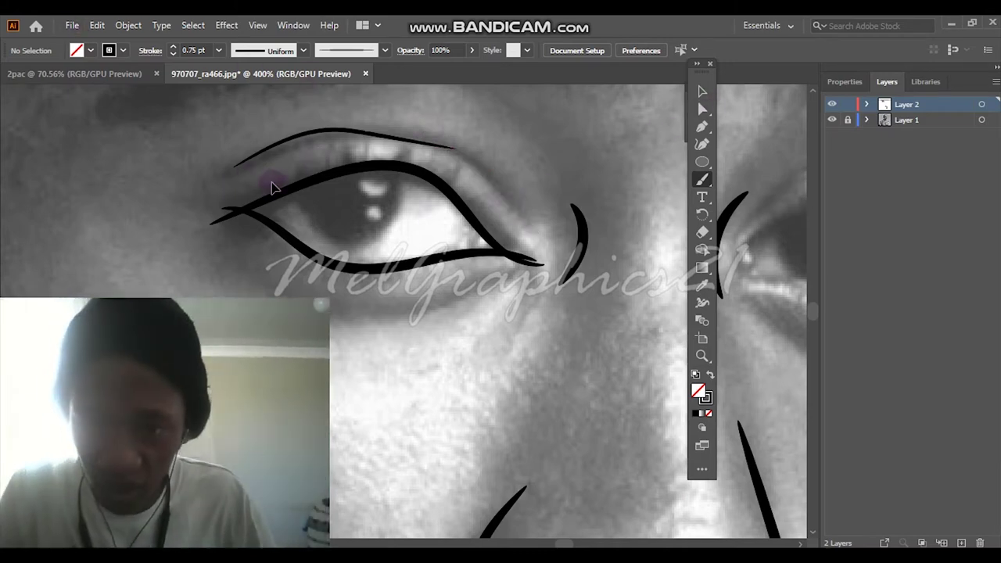
pyautogui.hotkey('ctrl', 'z')
pyautogui.moveTo(229, 176); pyautogui.dragTo(249, 154)
pyautogui.moveTo(365, 93); pyautogui.dragTo(380, 94)
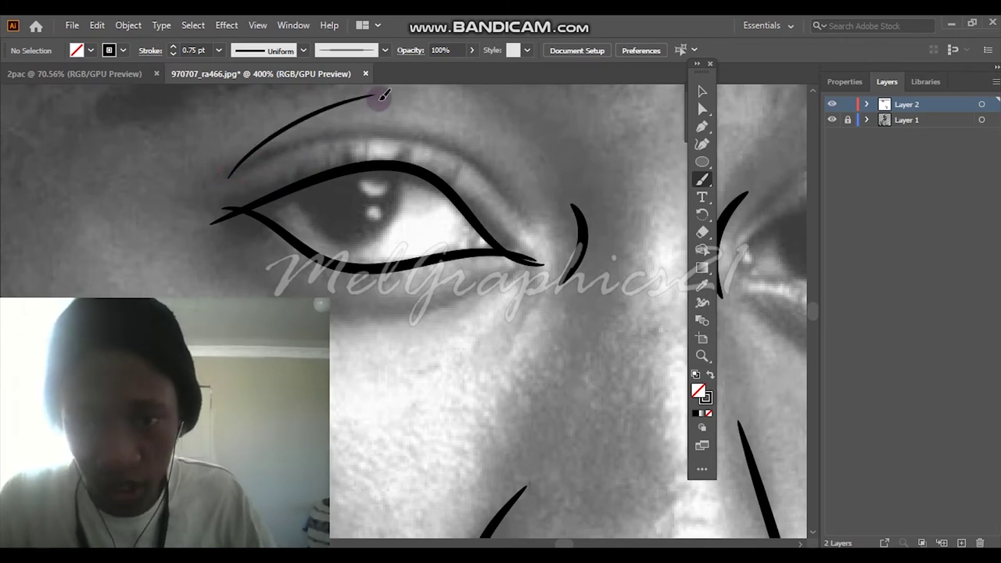
pyautogui.hotkey('ctrl', 'z')
pyautogui.moveTo(229, 183); pyautogui.dragTo(247, 165)
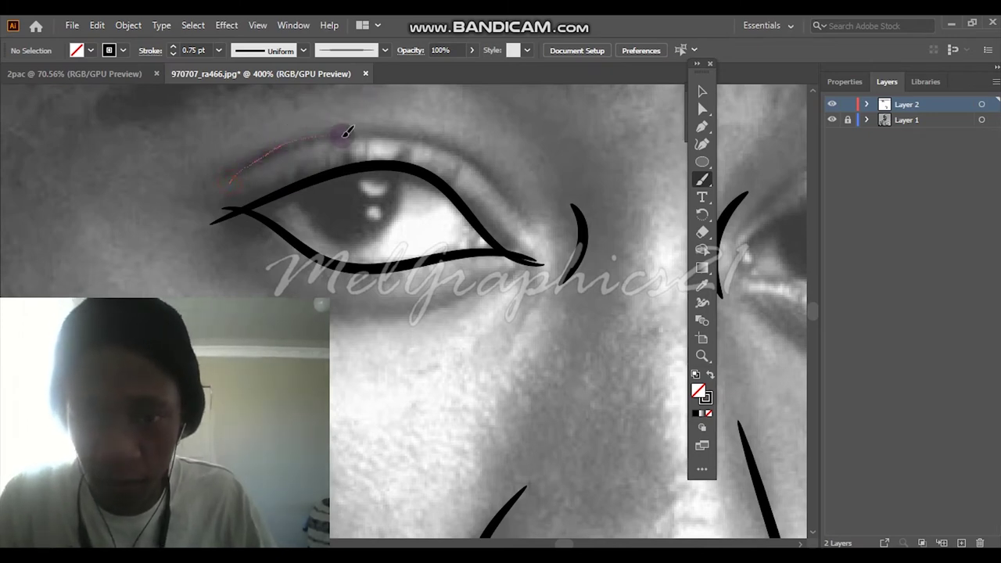
pyautogui.moveTo(348, 133); pyautogui.dragTo(384, 133)
pyautogui.hotkey('ctrl', 'z')
pyautogui.moveTo(229, 182)
pyautogui.mouseDown()
pyautogui.moveTo(393, 124)
pyautogui.moveTo(480, 167)
pyautogui.moveTo(524, 216)
pyautogui.mouseUp()
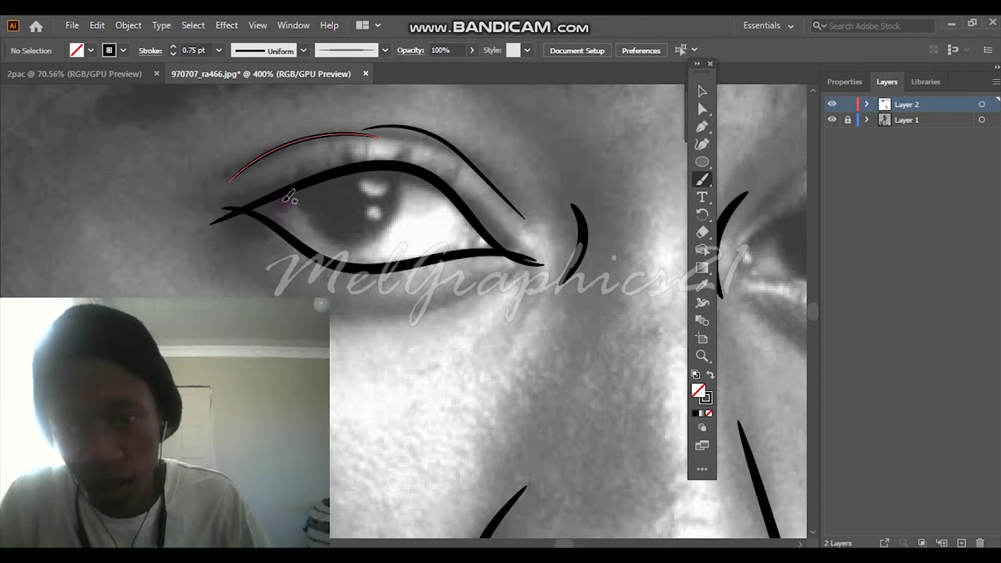
# Paint the iris outline inside the eye, then fit the artboard and toggle the photo to check
pyautogui.moveTo(297, 205)
pyautogui.mouseDown()
pyautogui.moveTo(335, 236)
pyautogui.moveTo(365, 240)
pyautogui.mouseUp()
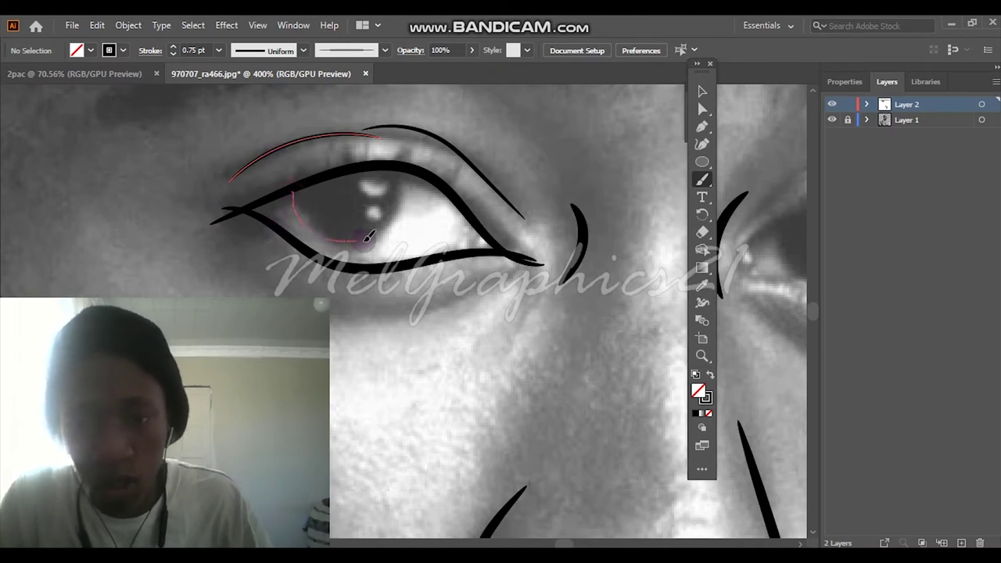
pyautogui.moveTo(405, 213); pyautogui.dragTo(409, 174)
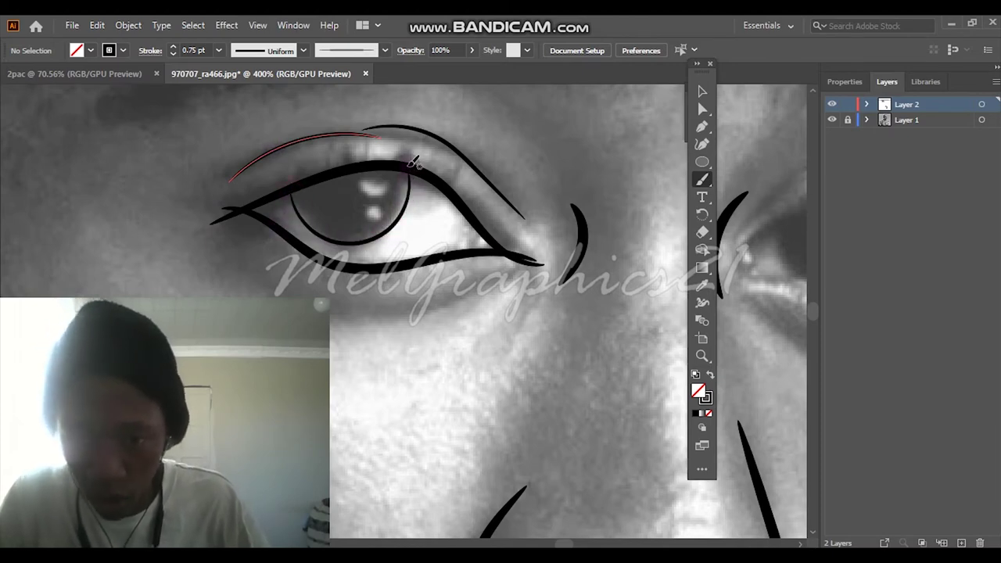
pyautogui.hotkey('ctrl', '0')
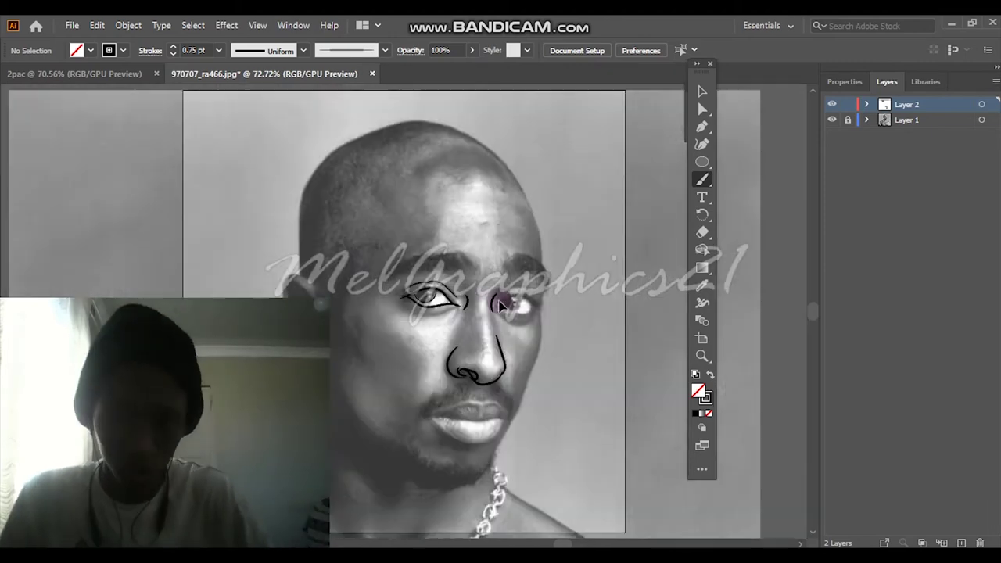
pyautogui.click(831, 121)
pyautogui.click(831, 121)
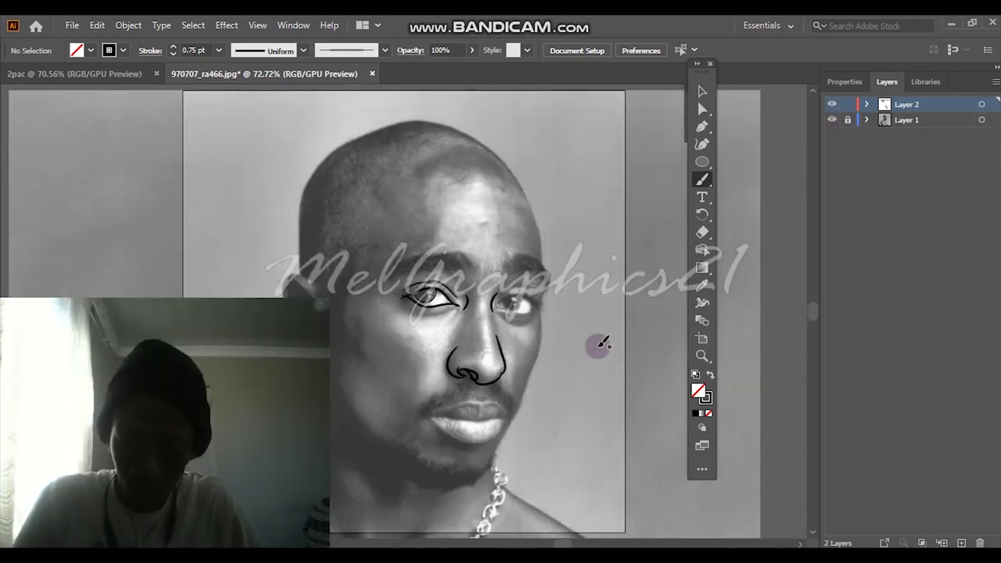
# Paint the second eye's upper lid, lower lid and iris curve with 2 pt Paintbrush strokes
pyautogui.scroll(1, 590, 352)
pyautogui.scroll(1, 539, 344)
pyautogui.scroll(1, 469, 328)
pyautogui.scroll(1, 450, 321)
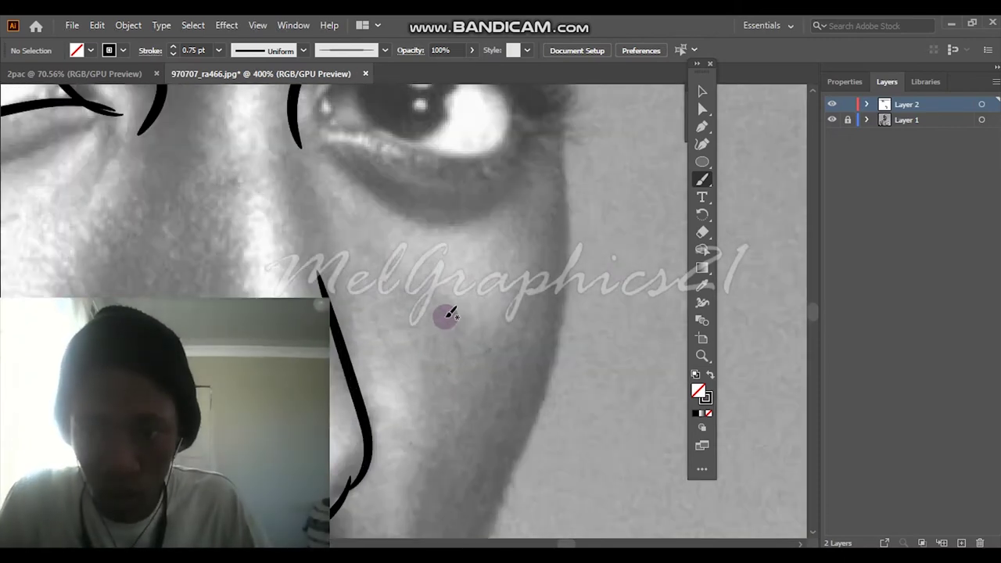
pyautogui.scroll(3, 450, 313)
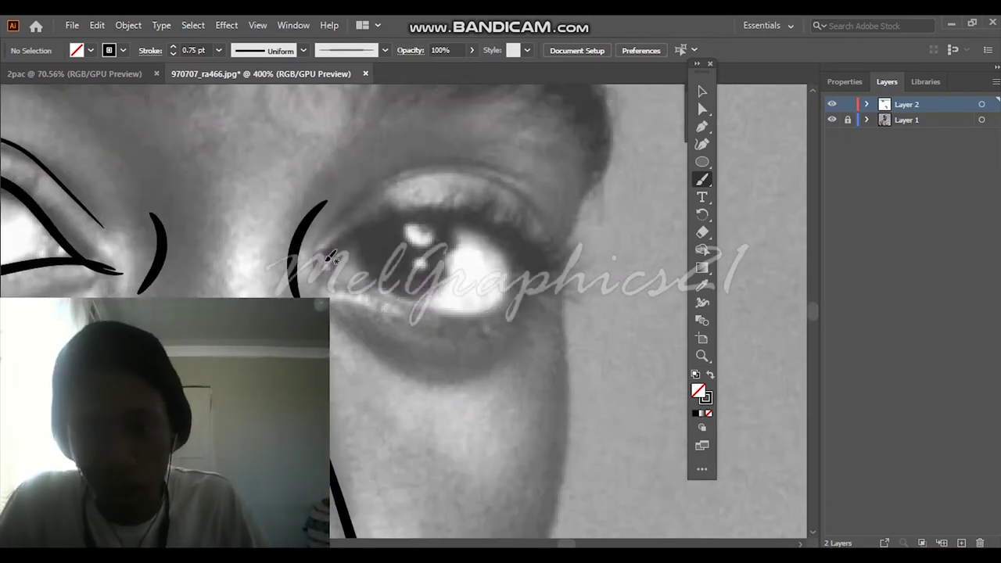
pyautogui.scroll(-1, 330, 250)
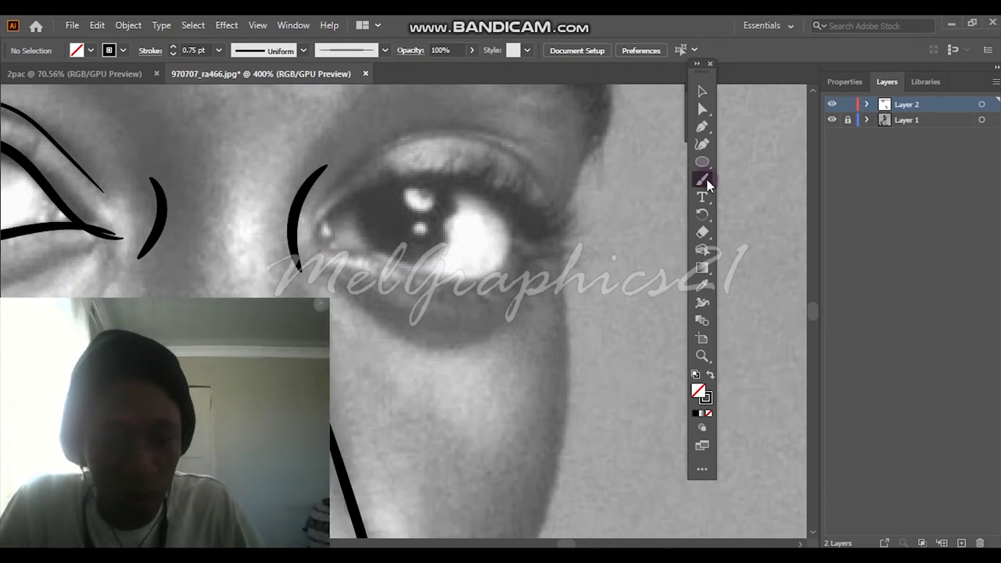
pyautogui.click(703, 180)
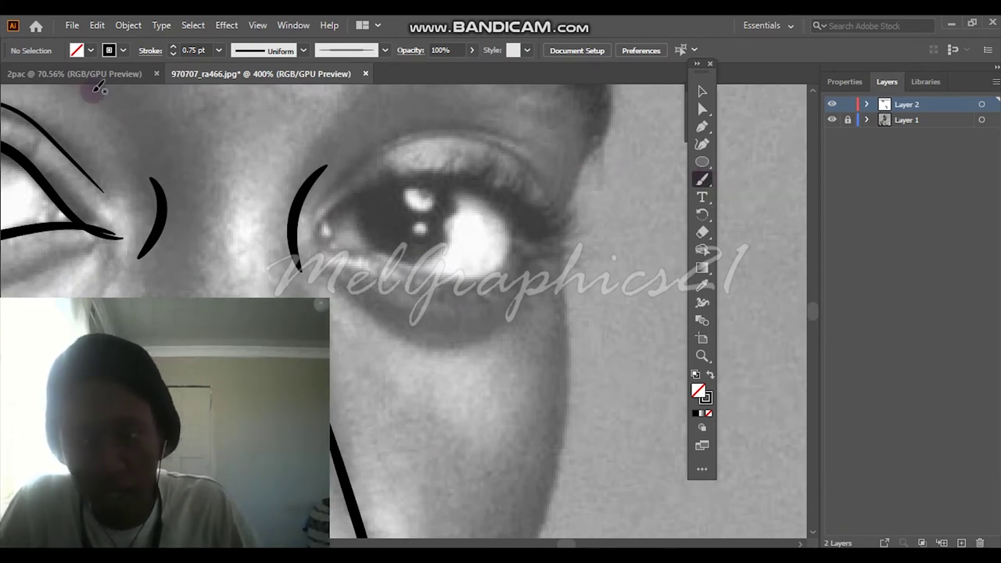
pyautogui.click(219, 50)
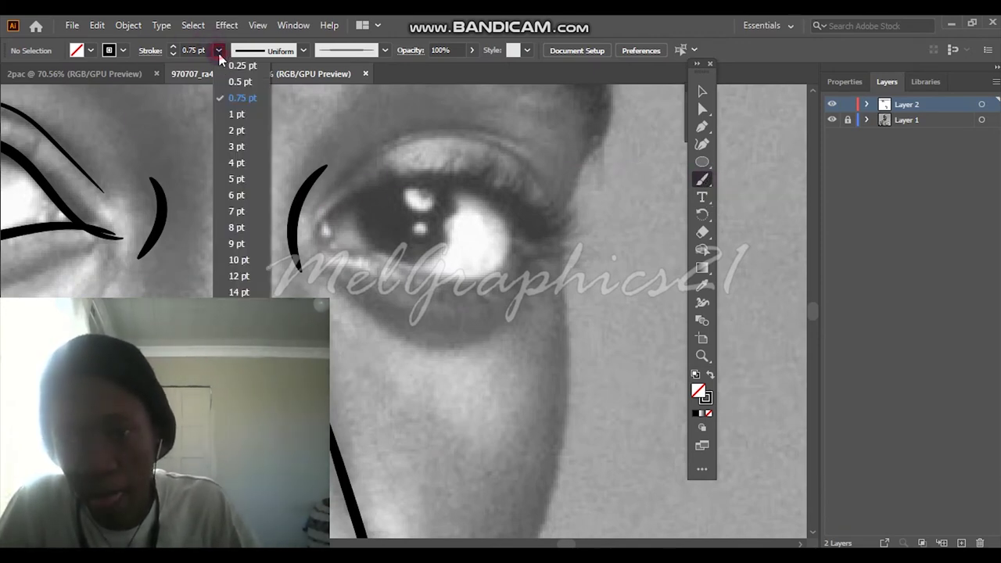
pyautogui.click(238, 130)
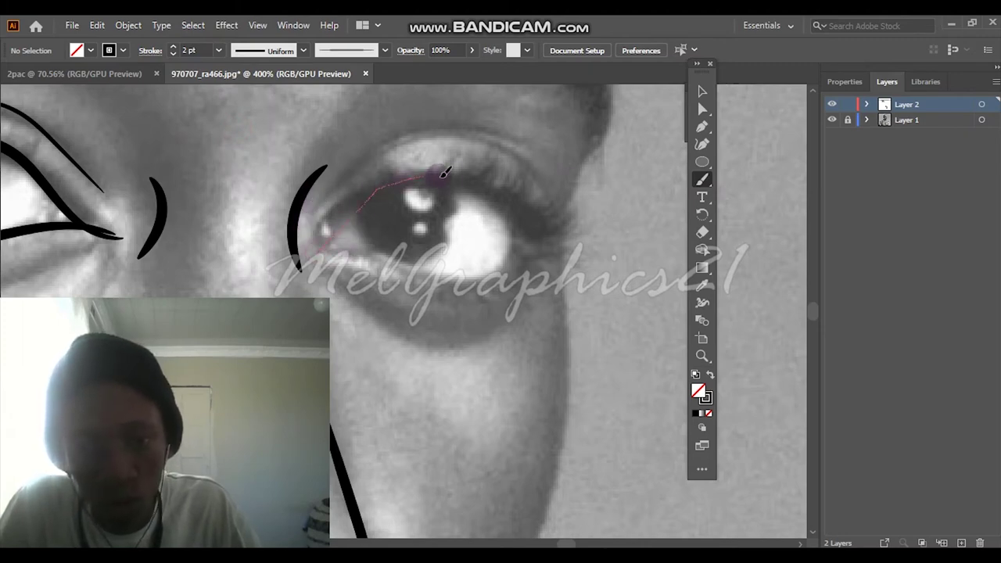
pyautogui.moveTo(538, 229); pyautogui.dragTo(556, 238)
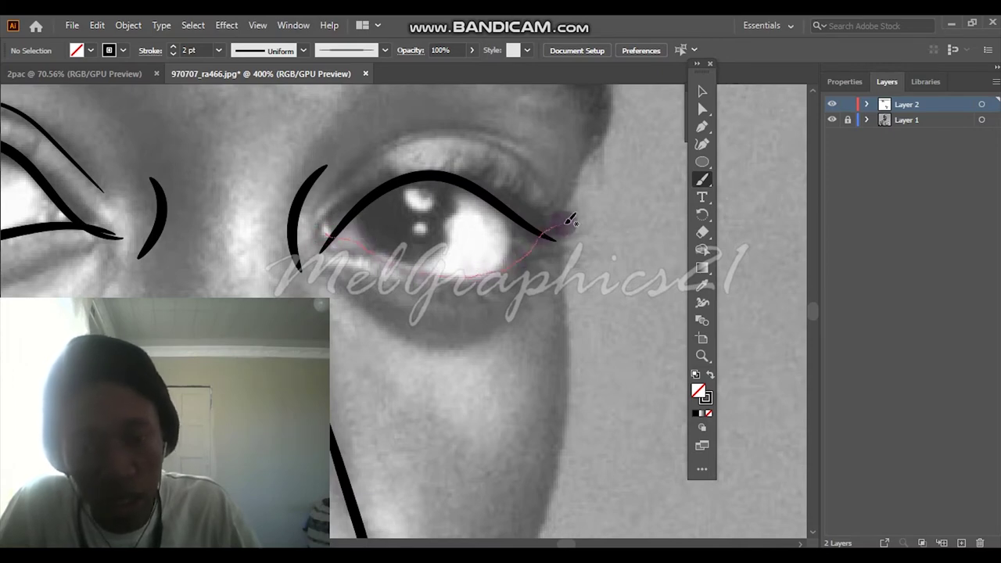
pyautogui.moveTo(571, 220); pyautogui.dragTo(572, 223)
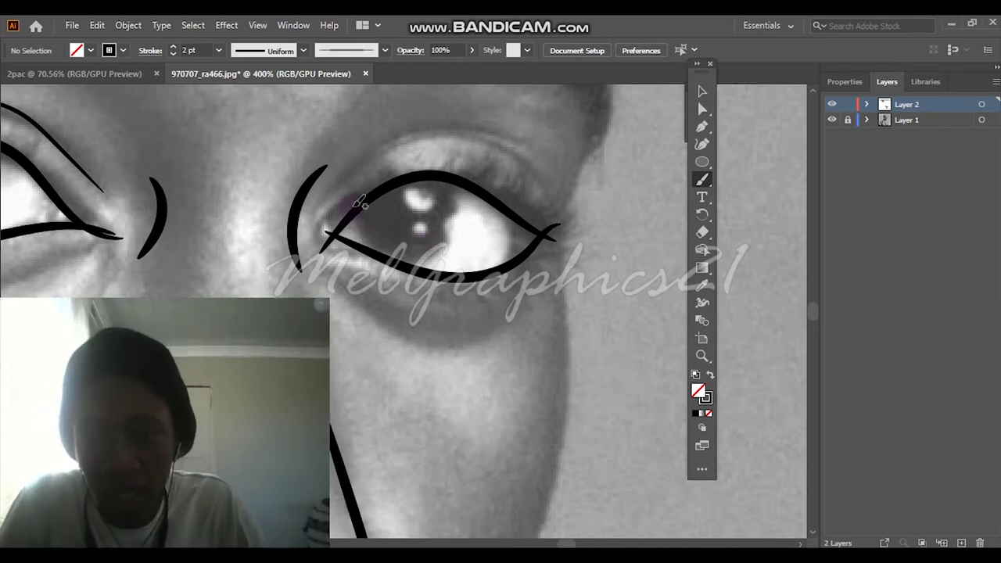
pyautogui.moveTo(356, 205)
pyautogui.mouseDown()
pyautogui.moveTo(383, 245)
pyautogui.moveTo(469, 216)
pyautogui.moveTo(469, 167)
pyautogui.mouseUp()
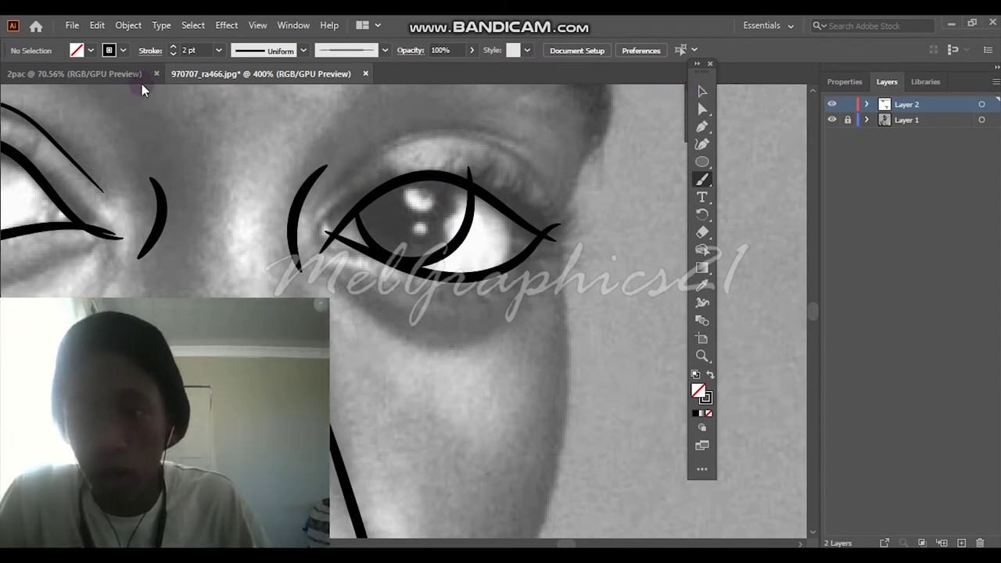
# Add thin 0.75 pt crease lines along the eyelid above the lid
pyautogui.click(220, 50)
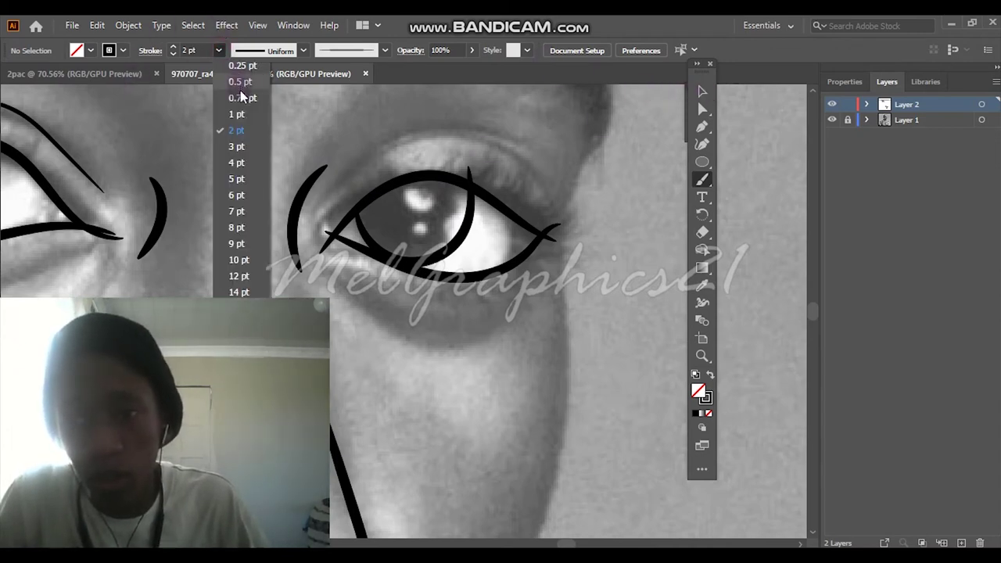
pyautogui.click(243, 98)
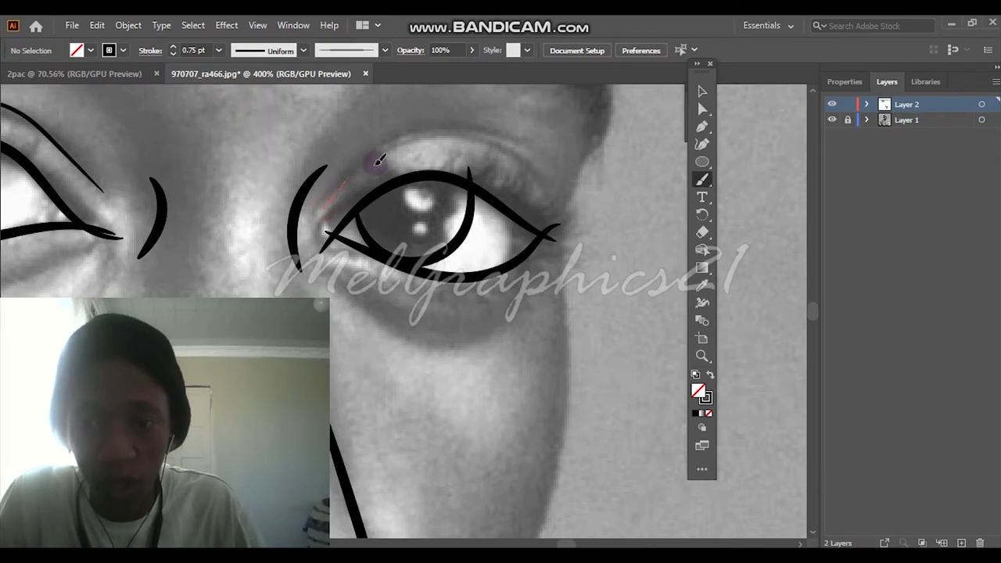
pyautogui.moveTo(508, 153); pyautogui.dragTo(512, 162)
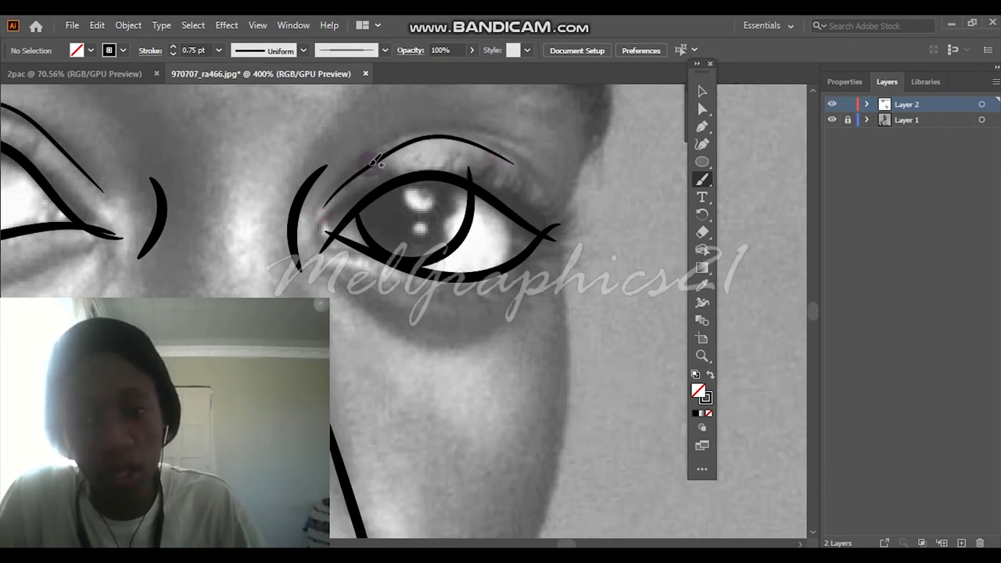
pyautogui.moveTo(469, 122); pyautogui.dragTo(522, 143)
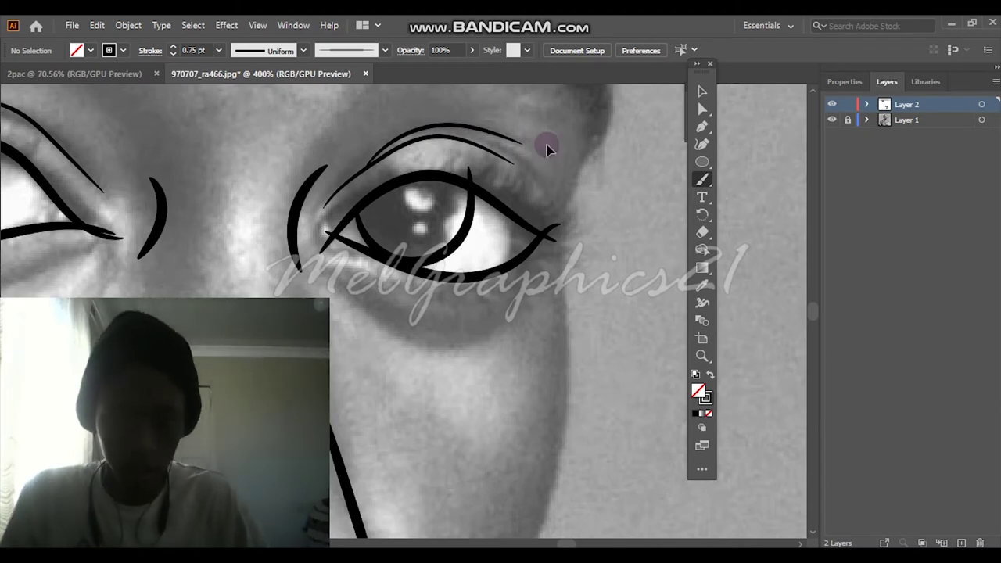
pyautogui.scroll(-5, 216, 175)
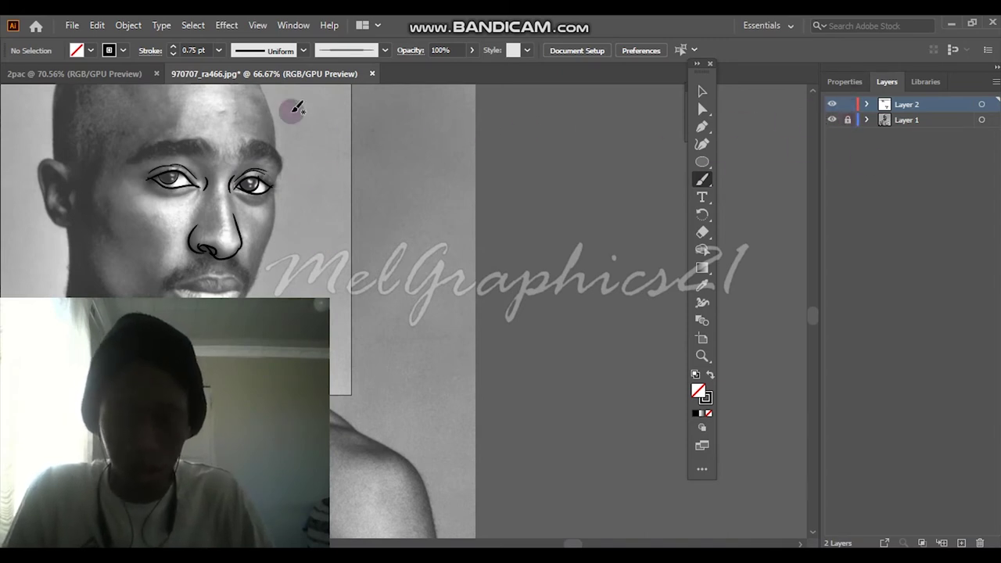
pyautogui.hotkey('ctrl', '0')
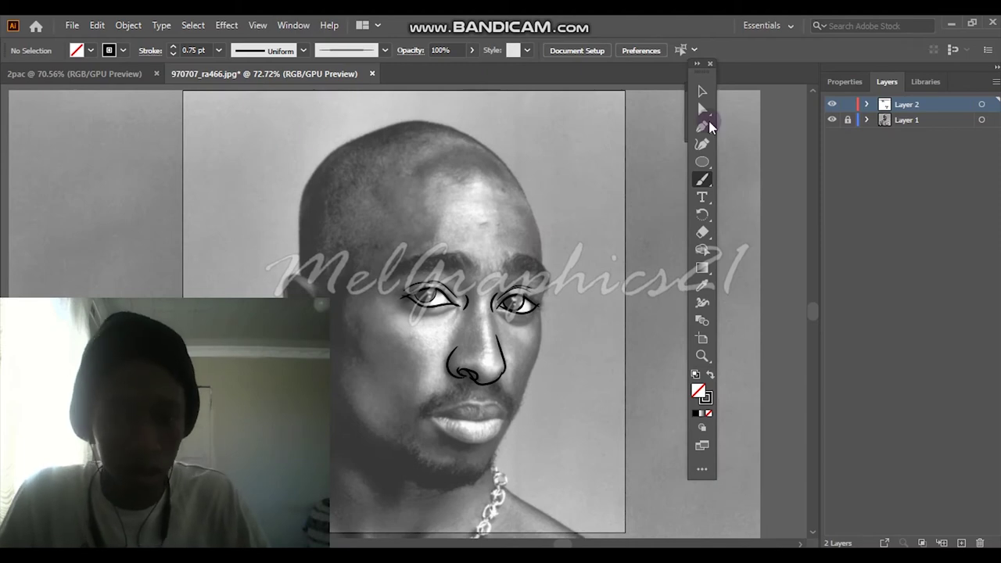
pyautogui.click(834, 121)
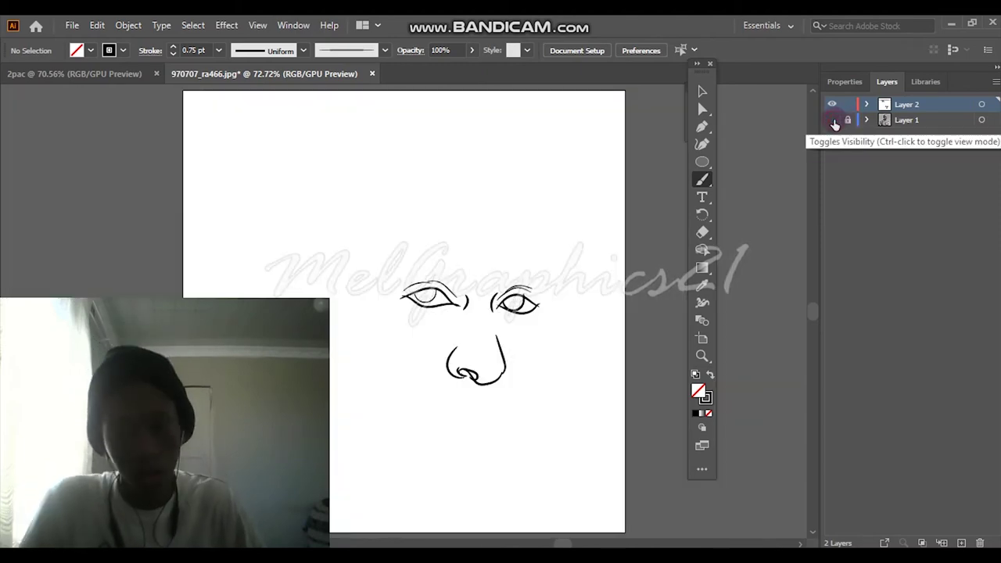
pyautogui.click(834, 121)
pyautogui.click(833, 122)
pyautogui.click(833, 121)
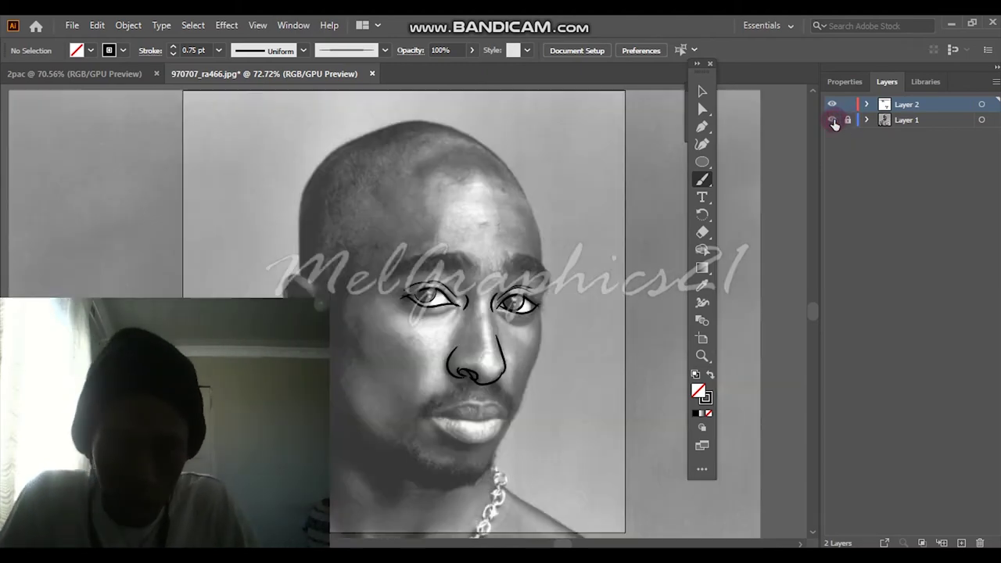
pyautogui.click(833, 122)
pyautogui.click(834, 121)
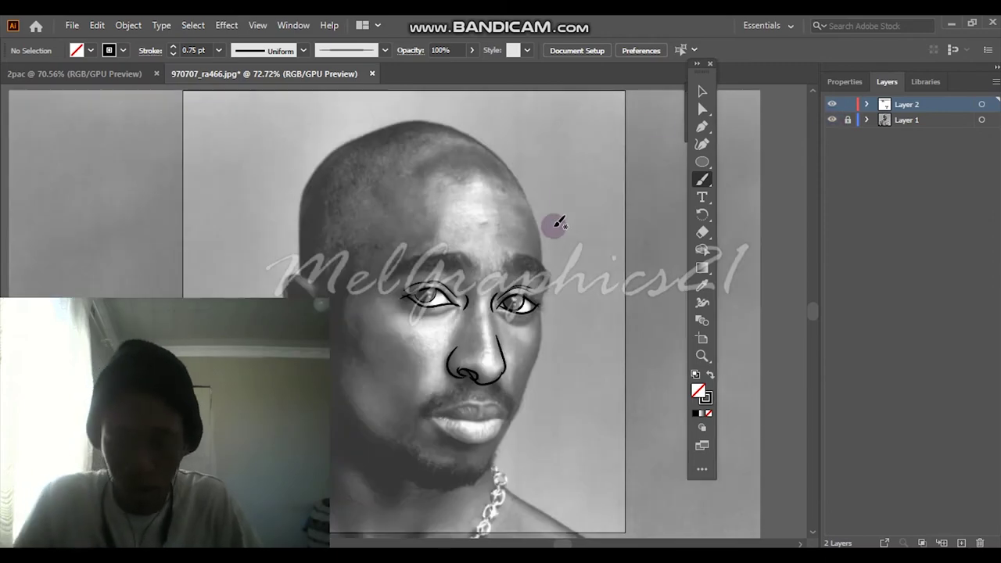
pyautogui.scroll(1, 554, 224)
pyautogui.scroll(2, 555, 224)
pyautogui.scroll(-2, 338, 272)
pyautogui.scroll(-3, 346, 235)
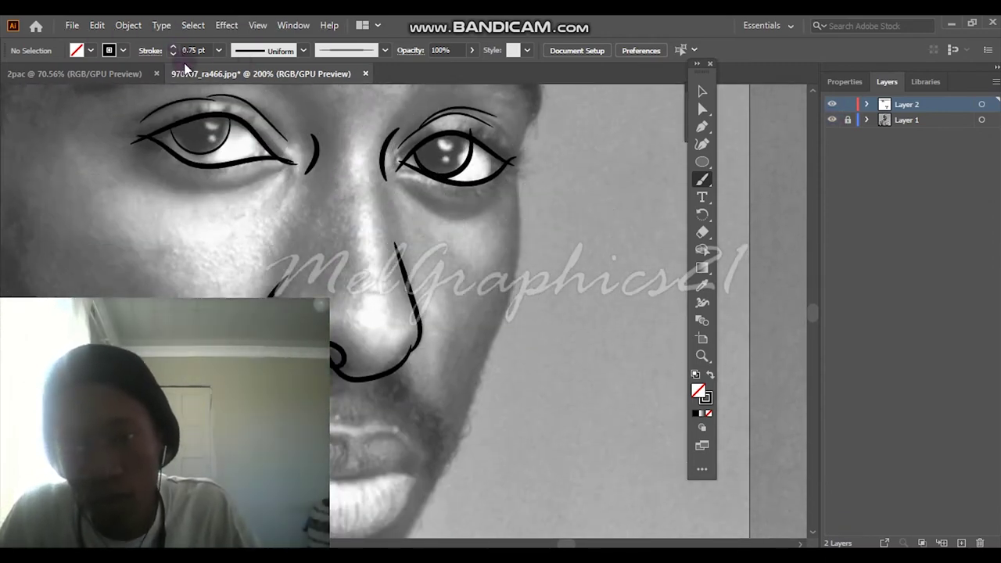
# Change the first eye's iris curve to a 2 pt stroke, then zoom out
pyautogui.click(700, 94)
pyautogui.click(219, 135)
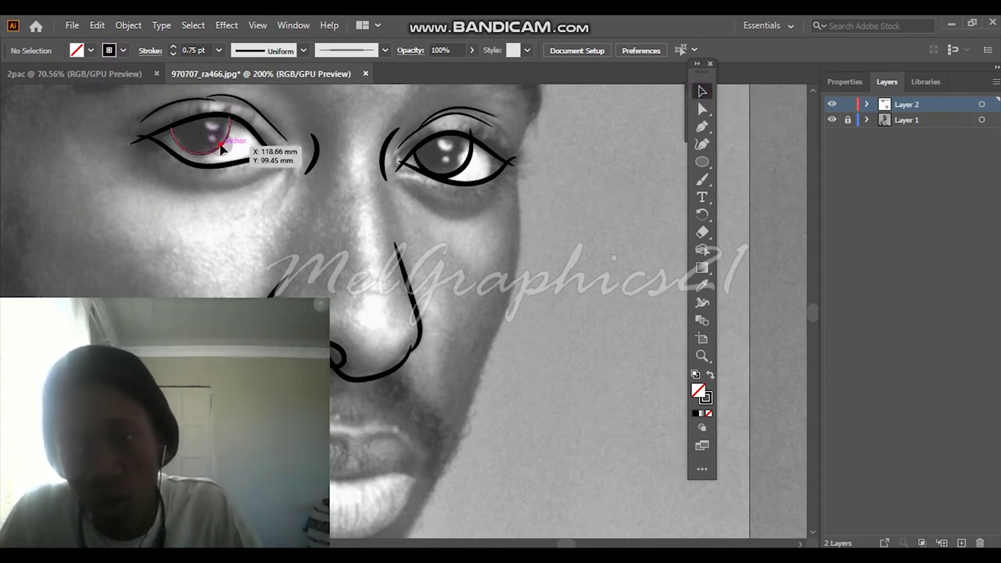
pyautogui.click(221, 51)
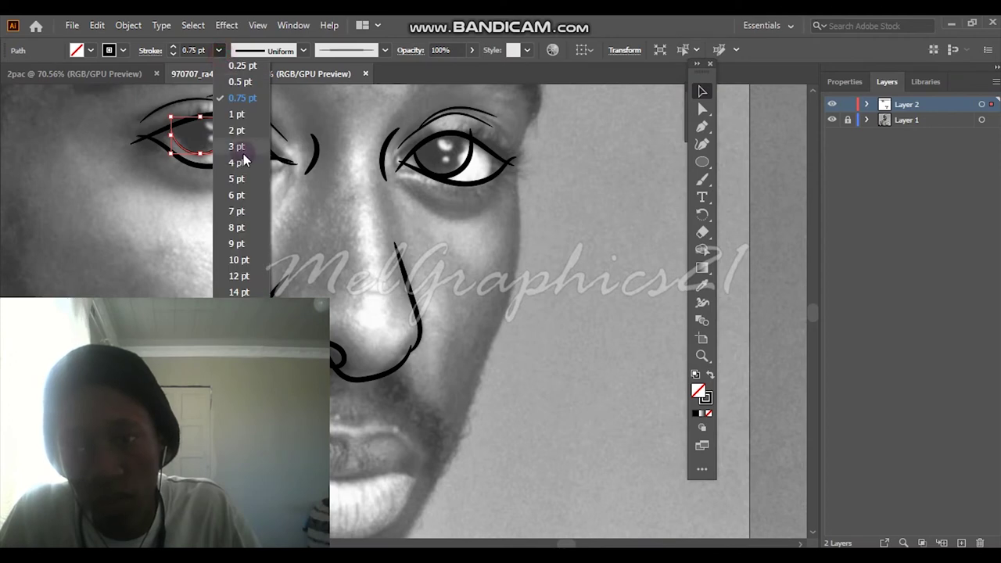
pyautogui.click(237, 131)
pyautogui.click(342, 141)
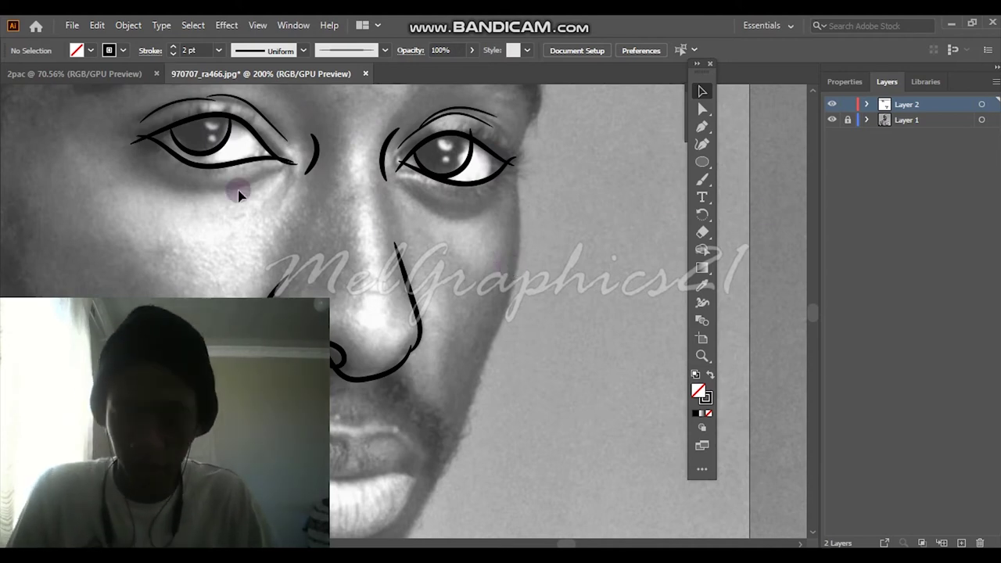
pyautogui.scroll(-2, 74, 166)
pyautogui.scroll(-1, 74, 166)
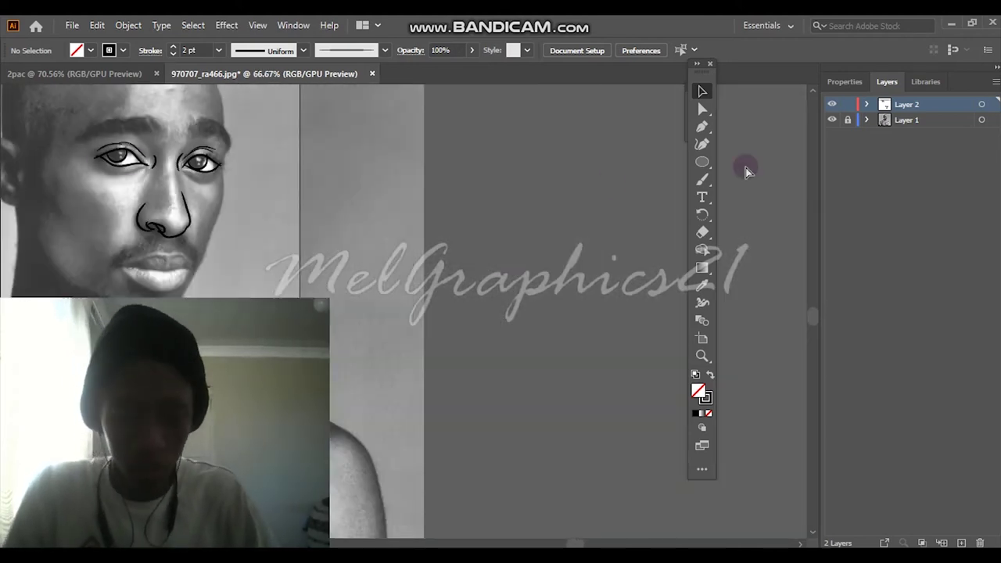
# Fit the artboard, toggle the reference photo to check the line art, and zoom to the lips
pyautogui.hotkey('ctrl', '0')
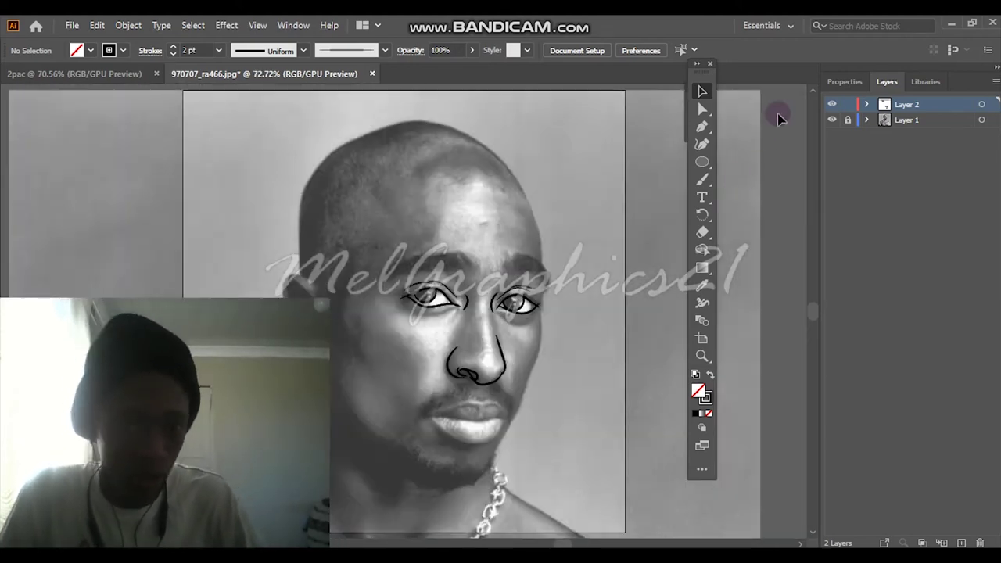
pyautogui.click(831, 120)
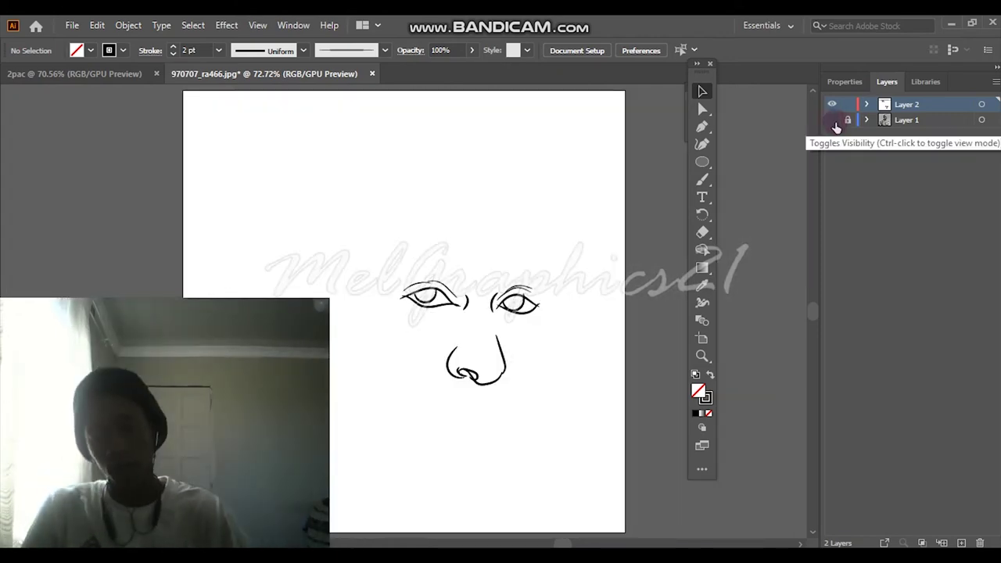
pyautogui.click(831, 120)
pyautogui.scroll(-1, 579, 269)
pyautogui.scroll(-2, 469, 268)
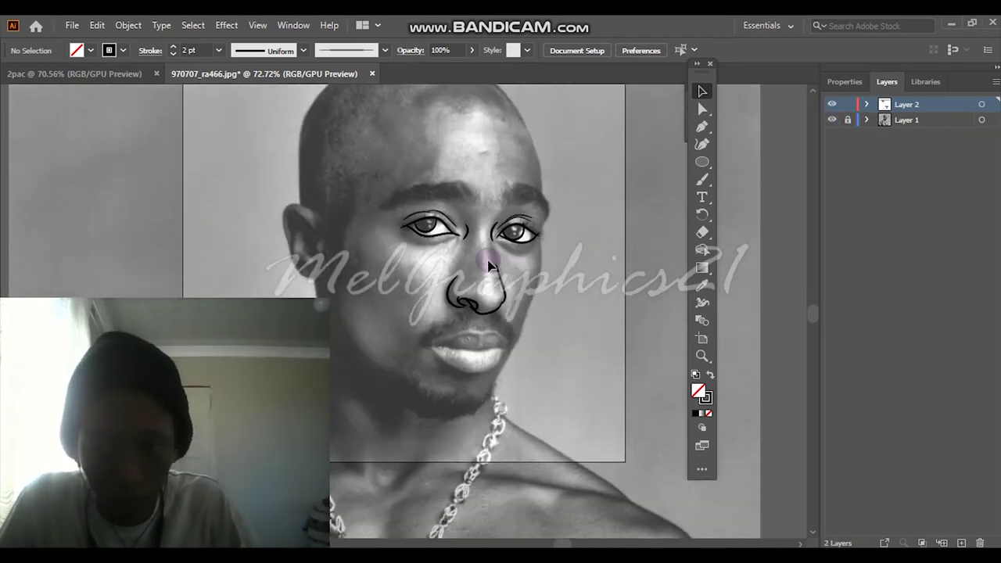
pyautogui.scroll(-2, 480, 265)
pyautogui.scroll(-2, 491, 266)
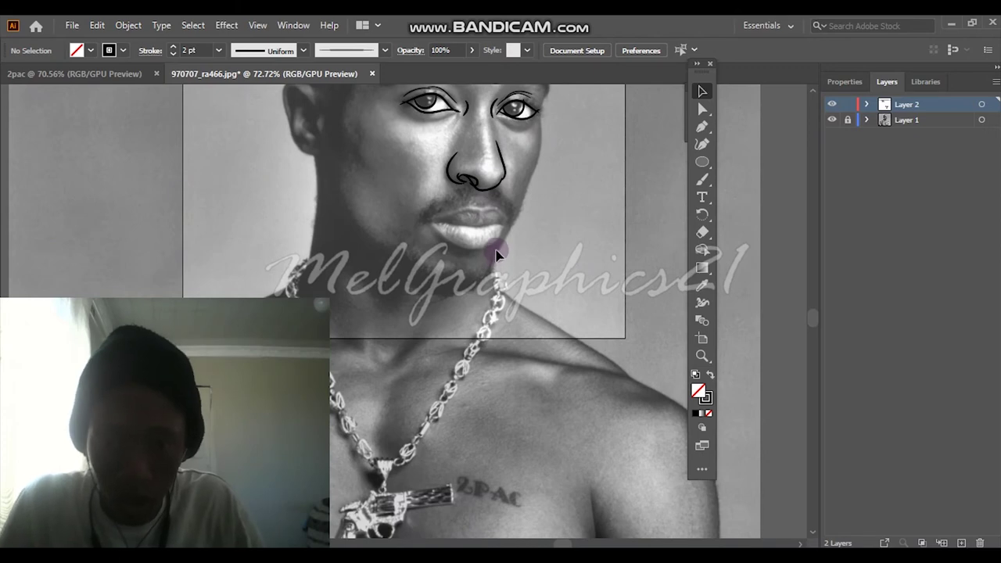
pyautogui.scroll(1, 496, 253)
pyautogui.scroll(1, 490, 251)
pyautogui.scroll(1, 487, 255)
pyautogui.scroll(1, 462, 248)
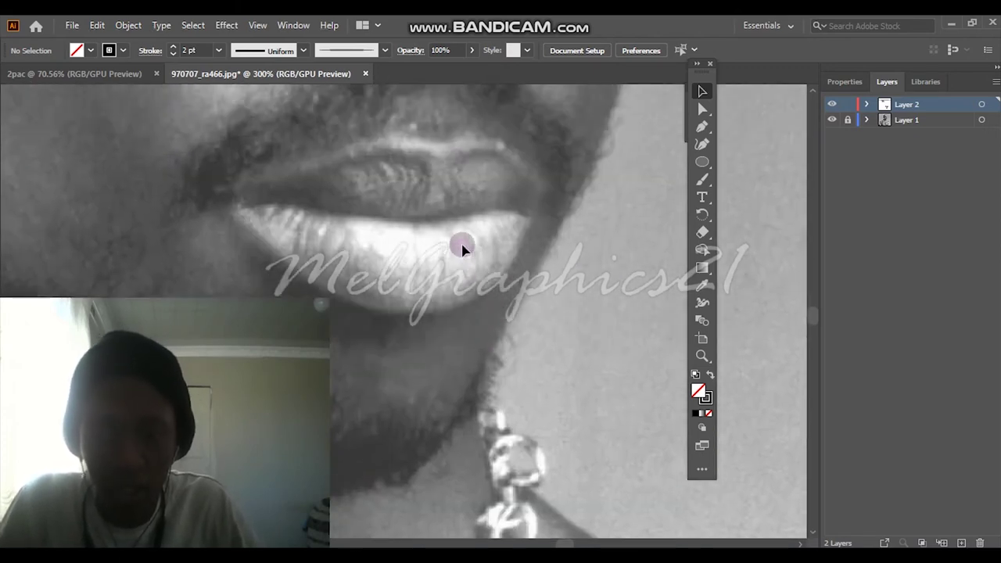
pyautogui.scroll(-1, 462, 248)
# Trace the upper and lower lips with the Paintbrush, removing the bad middle line
pyautogui.press('b')
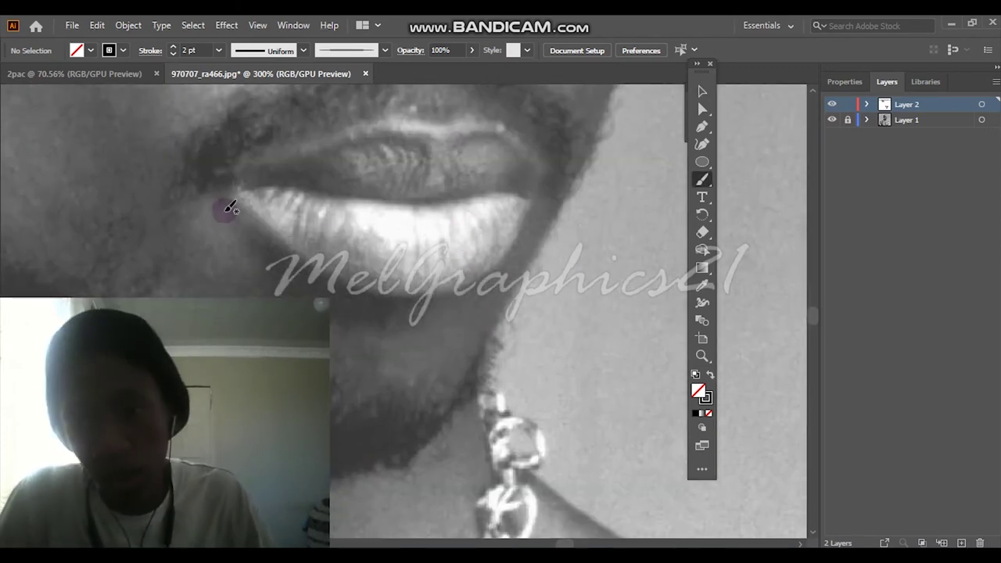
pyautogui.moveTo(216, 192); pyautogui.dragTo(244, 199)
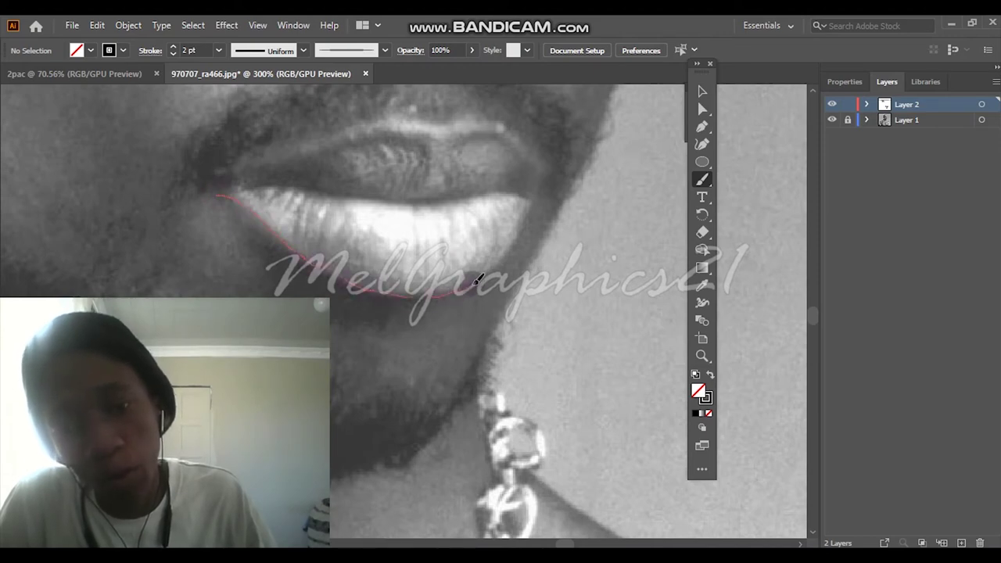
pyautogui.moveTo(515, 247)
pyautogui.mouseDown()
pyautogui.moveTo(538, 196)
pyautogui.moveTo(422, 123)
pyautogui.moveTo(234, 199)
pyautogui.moveTo(501, 211)
pyautogui.moveTo(211, 179)
pyautogui.mouseUp()
pyautogui.hotkey('ctrl', 'z')
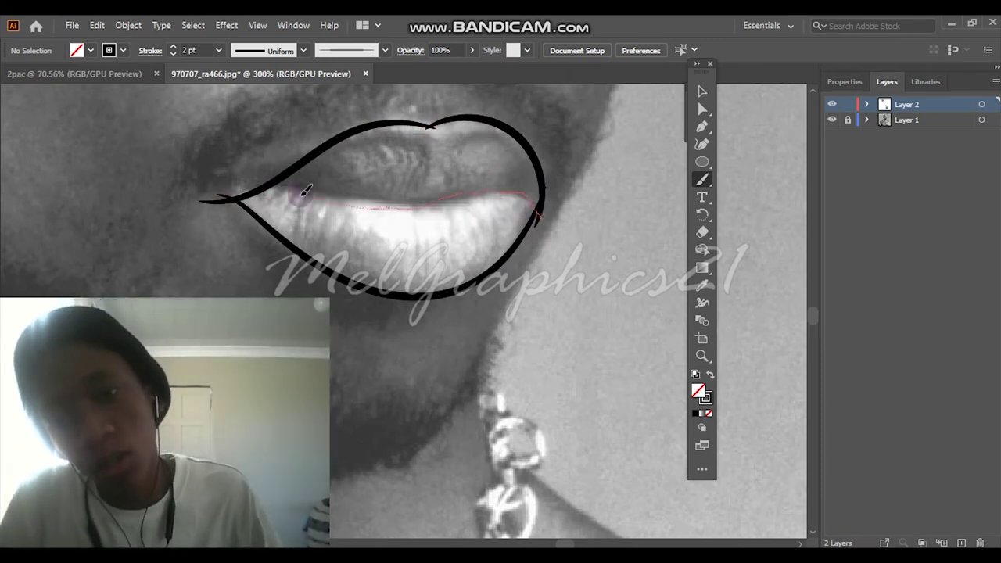
pyautogui.hotkey('ctrl', '0')
# Toggle the reference photo to review the line art, then magnify the view on the ear
pyautogui.click(832, 120)
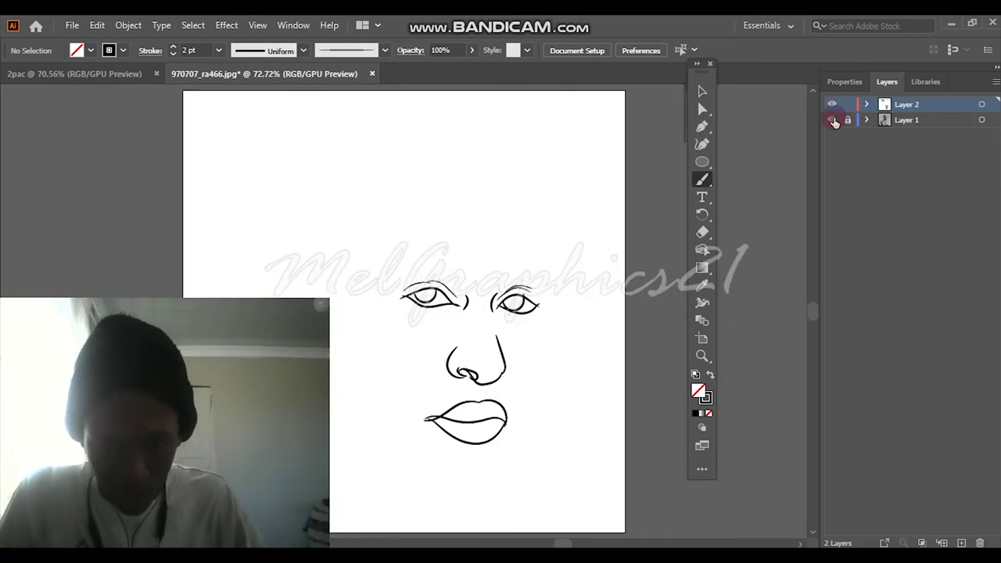
pyautogui.click(832, 120)
pyautogui.hotkey('ctrl', '+')
pyautogui.hotkey('ctrl', '+')
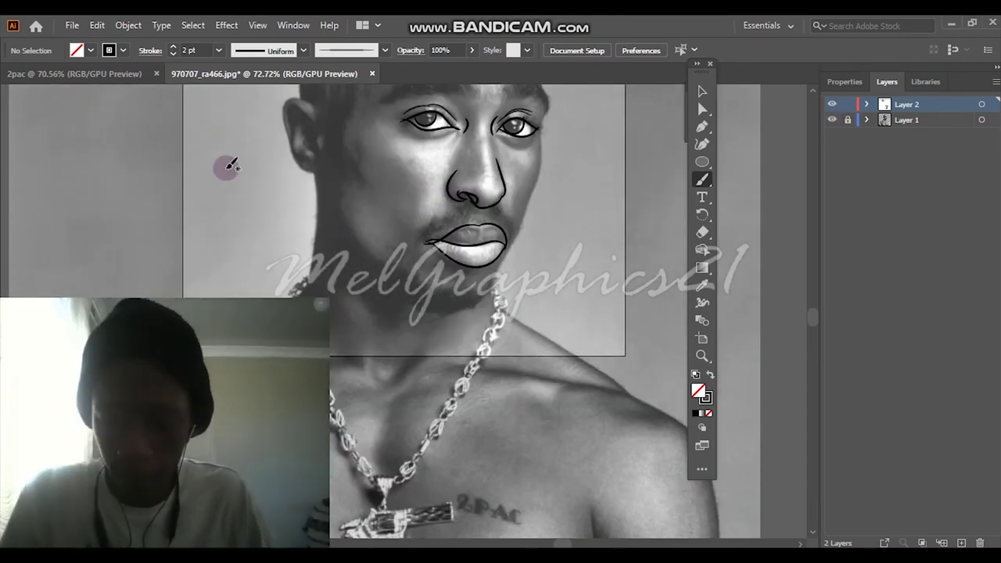
pyautogui.hotkey('ctrl', '+')
pyautogui.hotkey('ctrl', '+')
pyautogui.scroll(3, 482, 150)
# Trace the ear's outer rim and its inner fold lines, redoing the first outline
pyautogui.moveTo(389, 211); pyautogui.dragTo(384, 336)
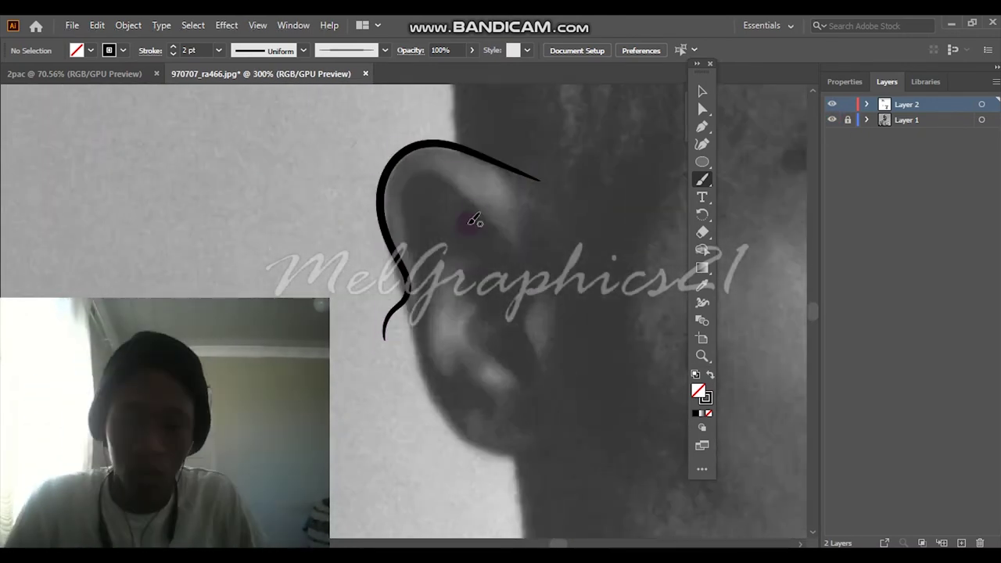
pyautogui.hotkey('ctrl', 'z')
pyautogui.moveTo(515, 186)
pyautogui.mouseDown()
pyautogui.moveTo(503, 457)
pyautogui.moveTo(565, 410)
pyautogui.moveTo(535, 274)
pyautogui.mouseUp()
pyautogui.moveTo(426, 266); pyautogui.dragTo(422, 332)
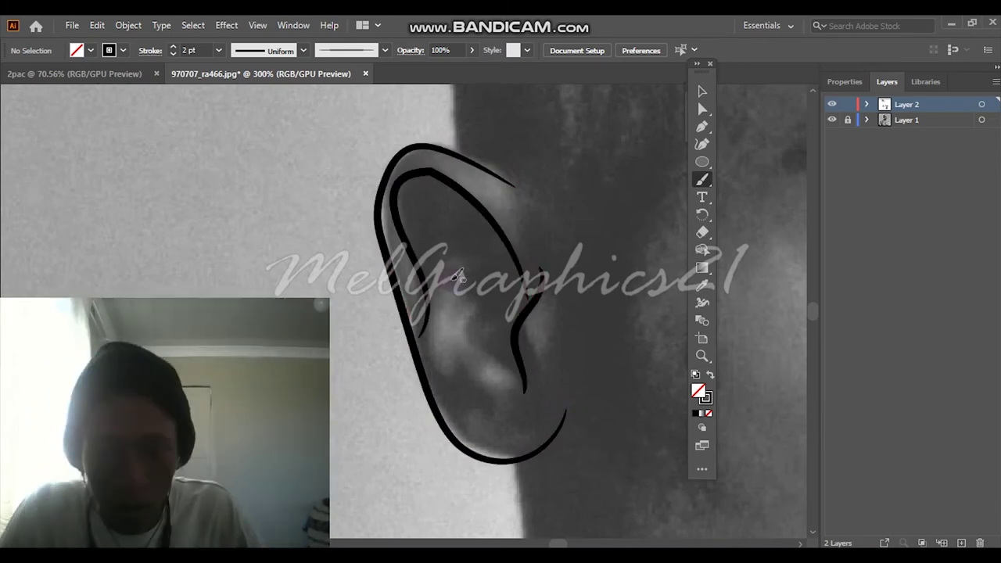
pyautogui.moveTo(501, 370); pyautogui.dragTo(483, 316)
pyautogui.moveTo(420, 205); pyautogui.dragTo(481, 250)
pyautogui.moveTo(464, 346); pyautogui.dragTo(460, 352)
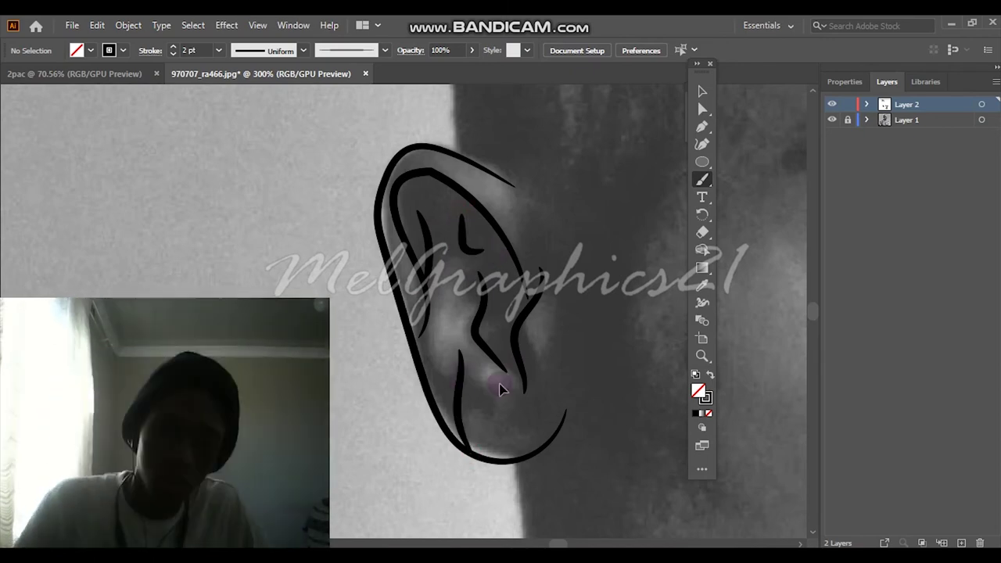
# Paint a black stroke up the left edge of the head from the top of the ear
pyautogui.hotkey('ctrl', '0')
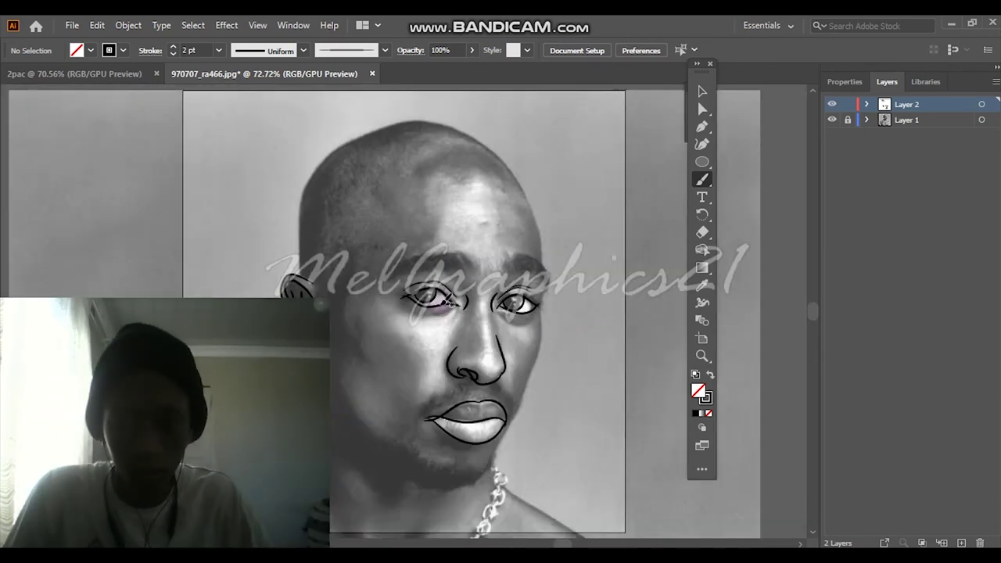
pyautogui.hscroll(-2, 614, 319)
pyautogui.click(832, 119)
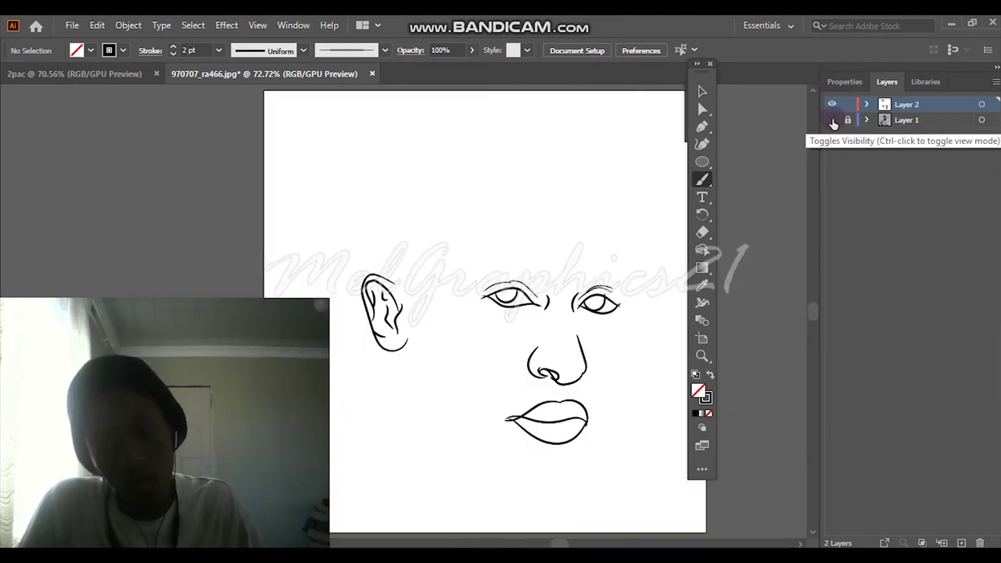
pyautogui.click(832, 120)
pyautogui.scroll(2, 384, 313)
pyautogui.scroll(2, 391, 352)
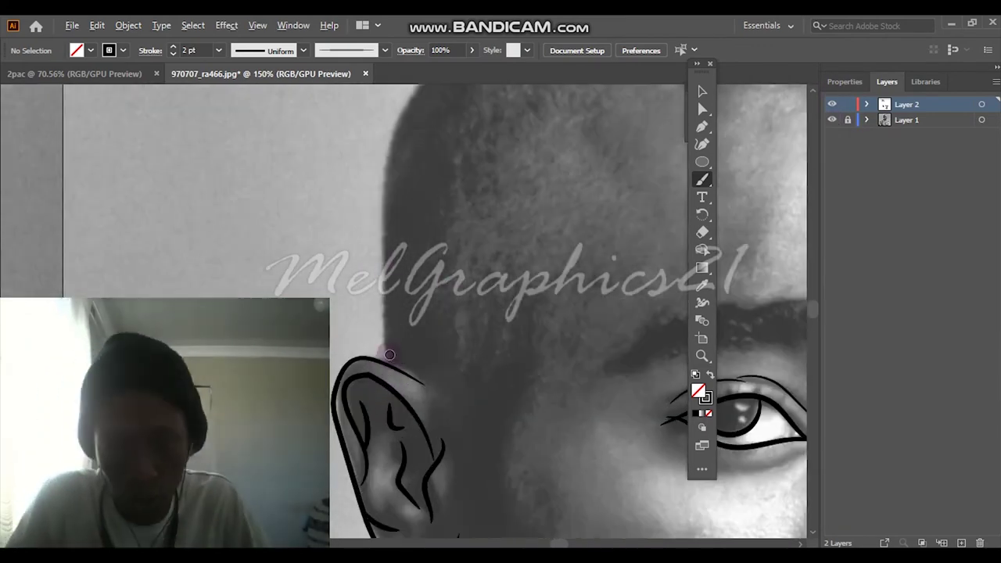
pyautogui.scroll(2, 405, 407)
pyautogui.scroll(2, 436, 313)
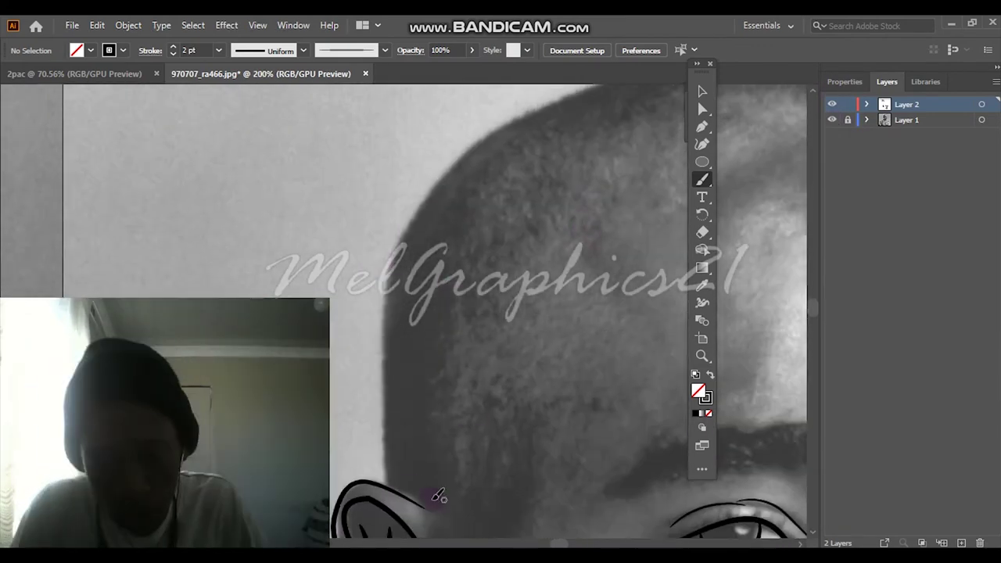
pyautogui.moveTo(389, 488)
pyautogui.mouseDown()
pyautogui.moveTo(385, 390)
pyautogui.moveTo(454, 152)
pyautogui.mouseUp()
pyautogui.scroll(2, 793, 396)
# Trace the line along the top of the head, redrawing the first attempt
pyautogui.scroll(3, 566, 543)
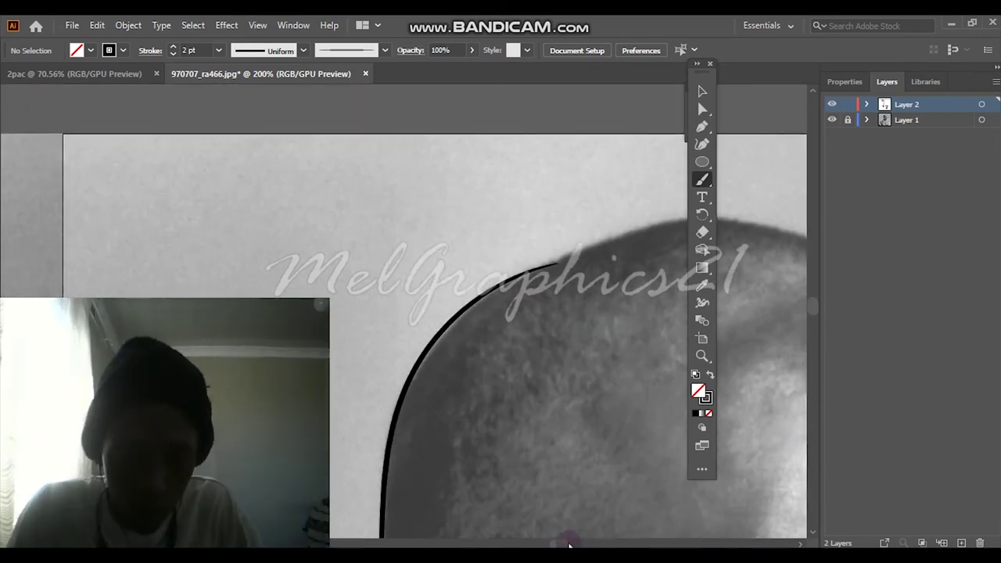
pyautogui.hscroll(-2, 557, 542)
pyautogui.hscroll(3, 558, 542)
pyautogui.moveTo(408, 266); pyautogui.dragTo(670, 241)
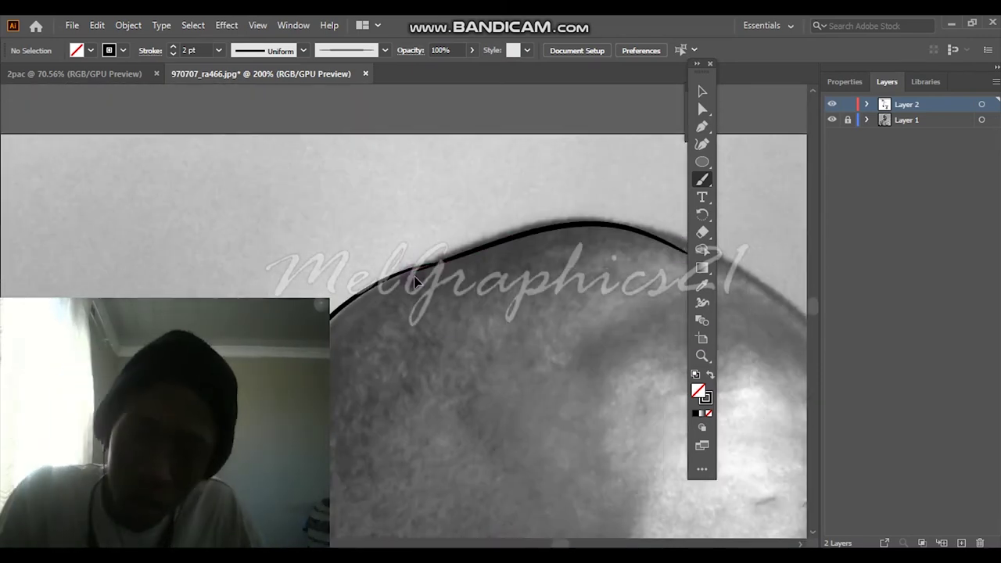
pyautogui.hotkey('ctrl', 'z')
pyautogui.moveTo(415, 283); pyautogui.dragTo(782, 290)
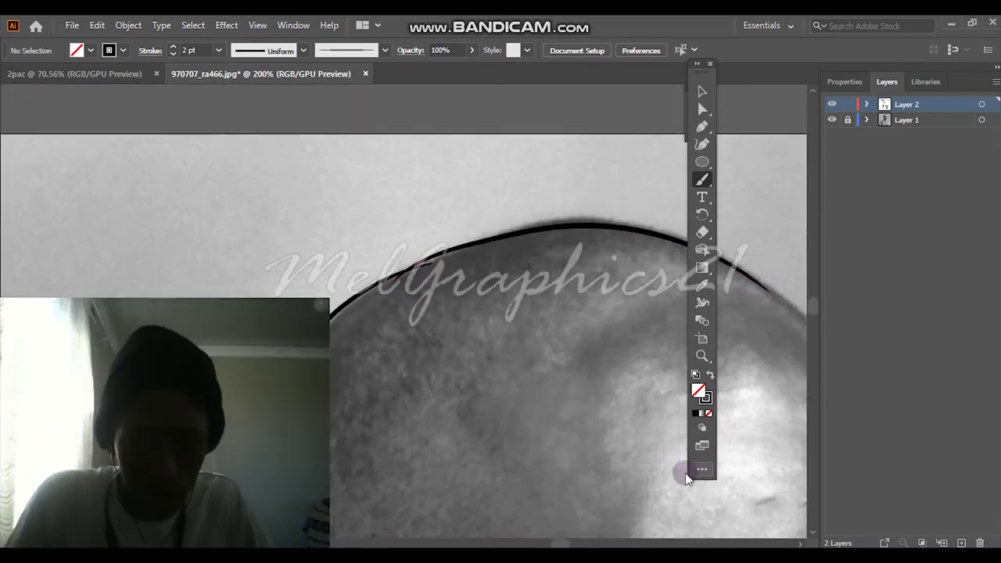
pyautogui.hscroll(5, 570, 542)
pyautogui.hscroll(-5, 569, 542)
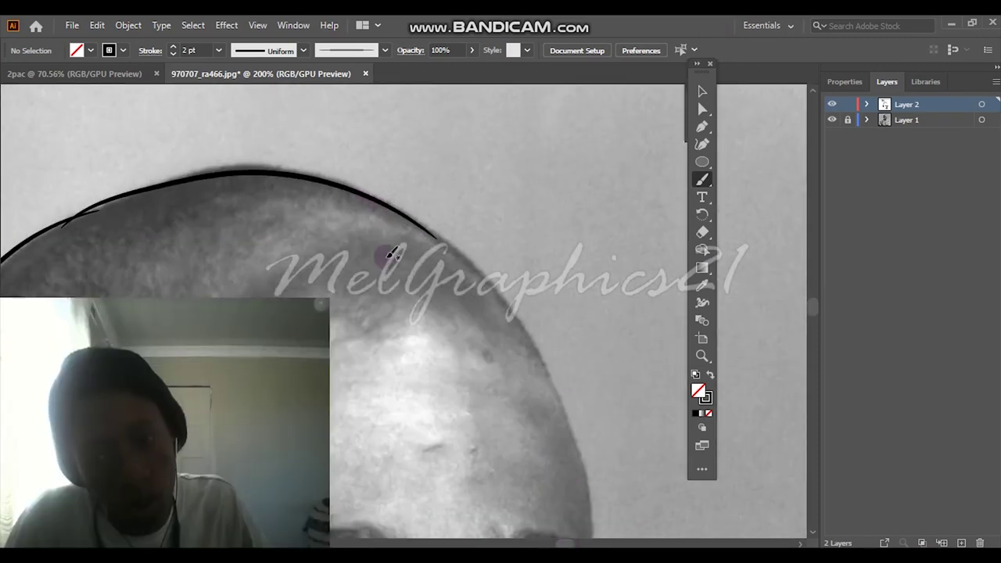
# Draw the stroke down the right side of the head, replacing the first try
pyautogui.moveTo(448, 232); pyautogui.dragTo(591, 441)
pyautogui.scroll(-3, 579, 391)
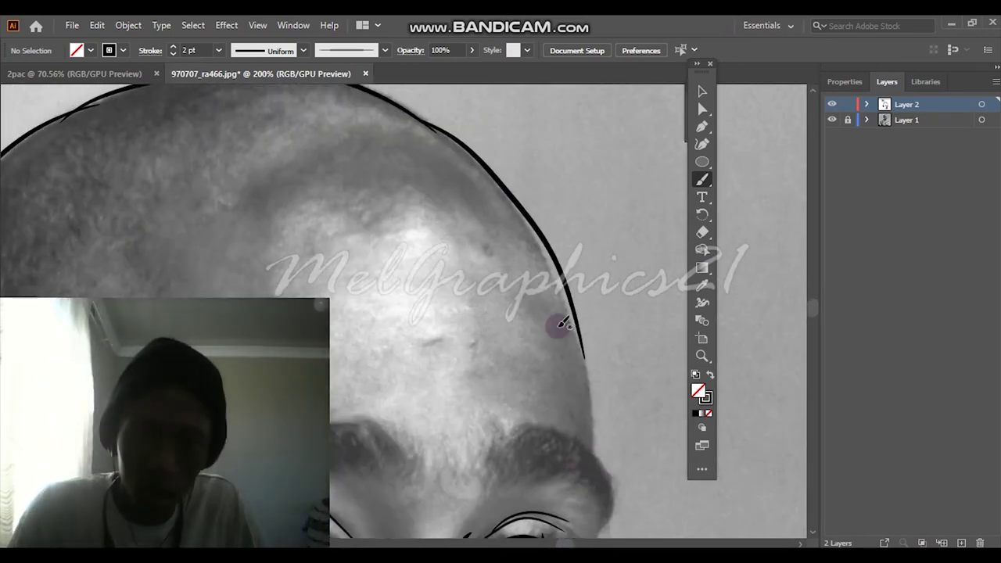
pyautogui.hotkey('ctrl', 'z')
pyautogui.moveTo(429, 124); pyautogui.dragTo(592, 458)
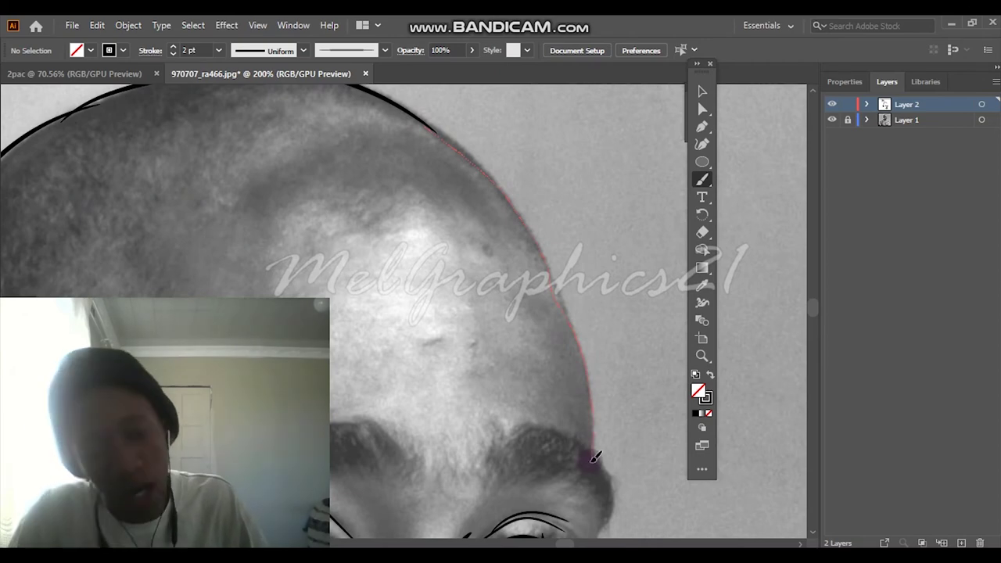
pyautogui.scroll(-8, 594, 215)
pyautogui.moveTo(602, 231); pyautogui.dragTo(592, 324)
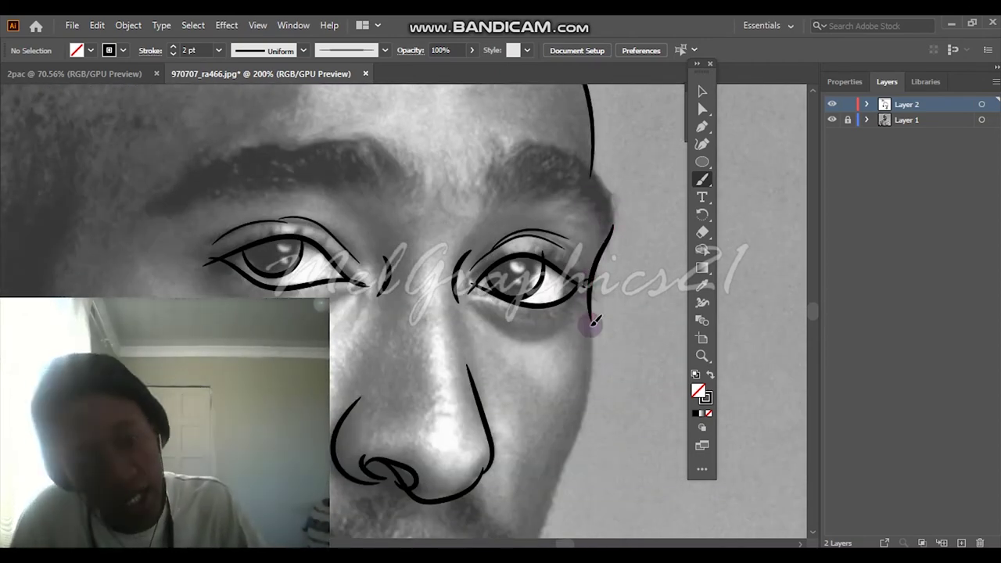
pyautogui.scroll(-6, 594, 313)
# Continue the face outline down the cheek to the jaw and chin
pyautogui.moveTo(600, 140); pyautogui.dragTo(560, 266)
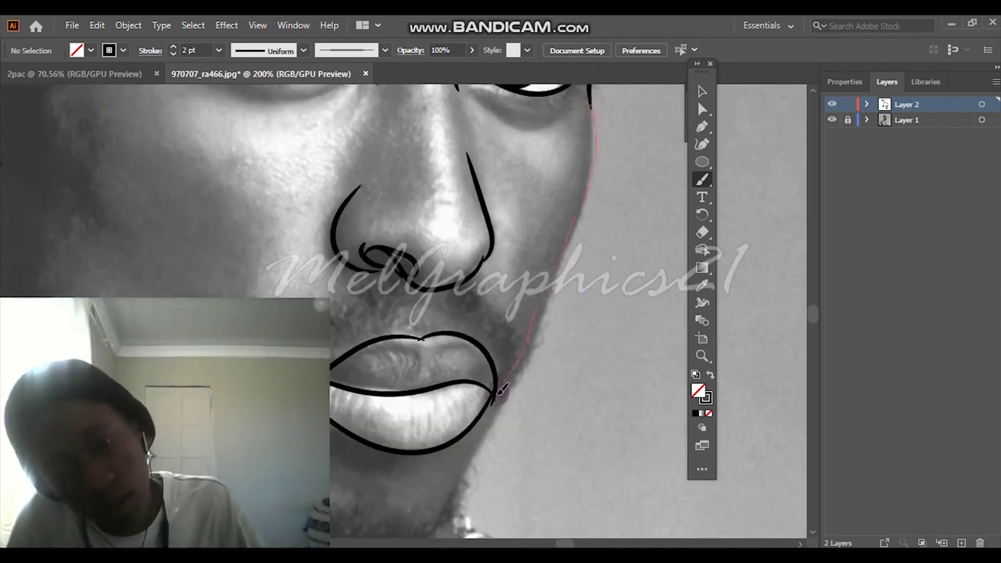
pyautogui.moveTo(501, 391); pyautogui.dragTo(447, 492)
pyautogui.scroll(-3, 465, 331)
pyautogui.scroll(-5, 592, 530)
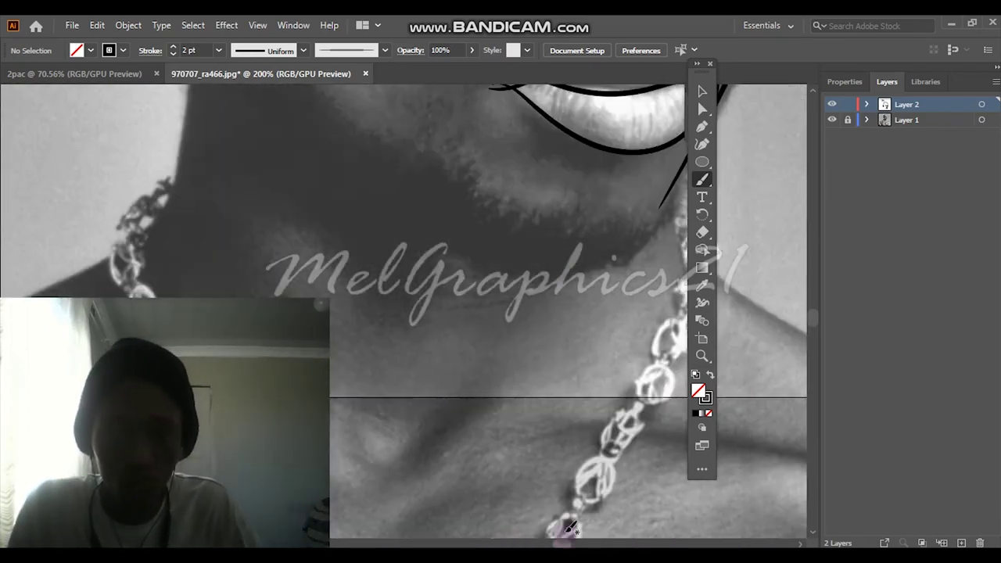
pyautogui.scroll(3, 569, 529)
pyautogui.hscroll(5, 578, 420)
pyautogui.hscroll(-5, 579, 420)
pyautogui.moveTo(646, 289); pyautogui.dragTo(508, 385)
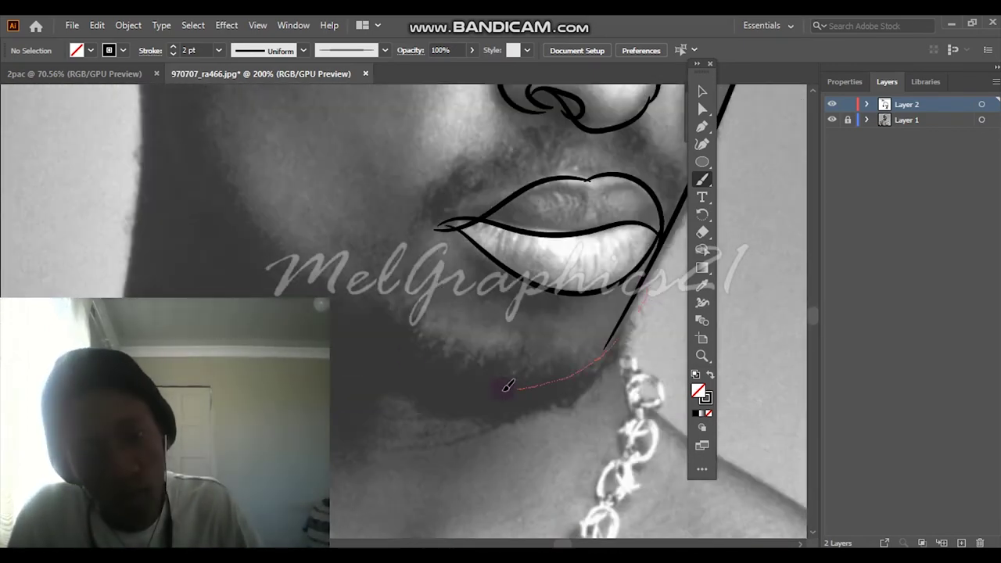
pyautogui.moveTo(237, 185); pyautogui.dragTo(161, 90)
pyautogui.scroll(3, 148, 176)
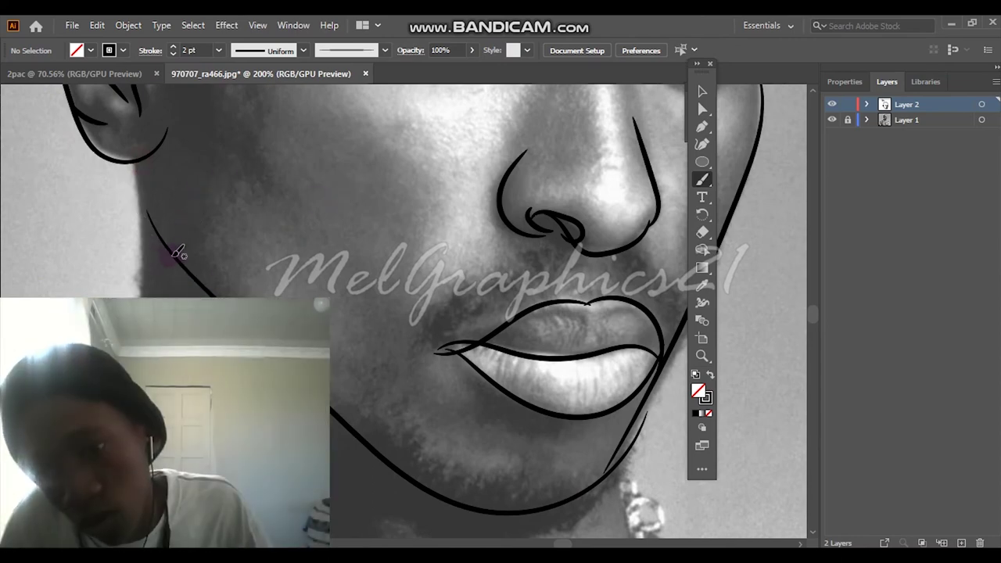
# Redraw the right jawline from the lip corner down to the chin as one clean line
pyautogui.moveTo(178, 252); pyautogui.dragTo(125, 125)
pyautogui.scroll(-1, 592, 230)
pyautogui.moveTo(615, 425); pyautogui.dragTo(565, 485)
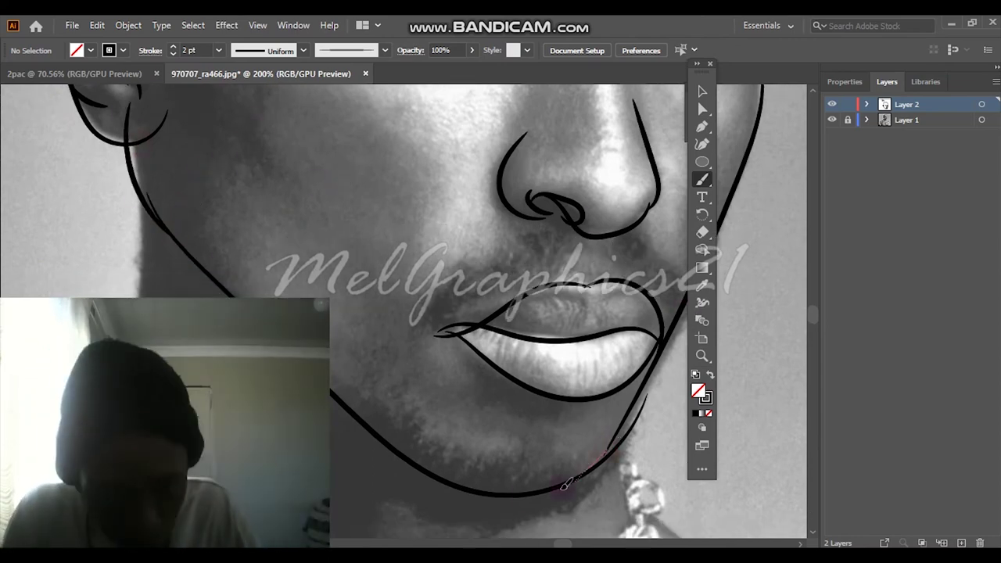
pyautogui.moveTo(762, 90); pyautogui.dragTo(614, 422)
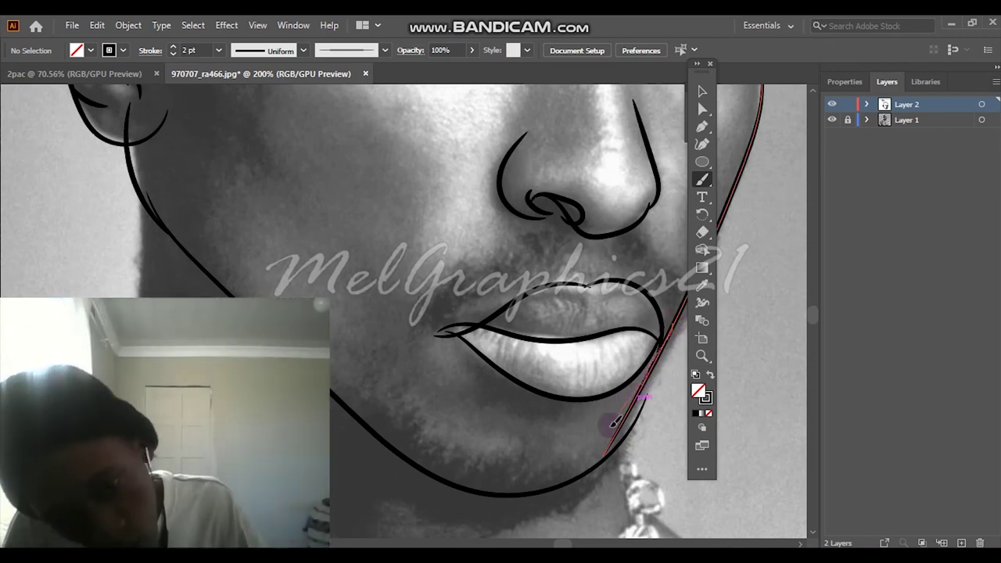
pyautogui.moveTo(592, 458); pyautogui.dragTo(663, 352)
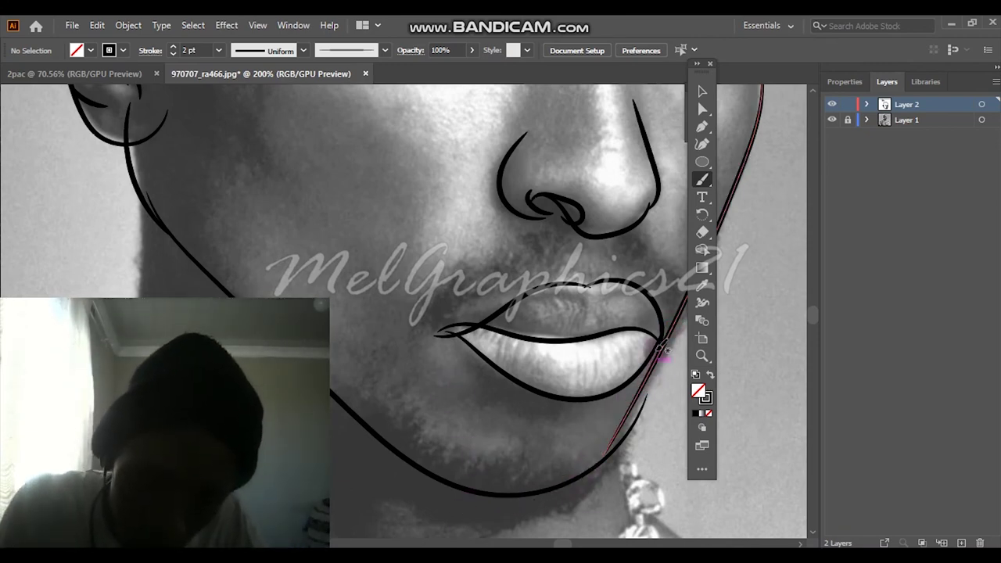
pyautogui.moveTo(645, 395); pyautogui.dragTo(449, 494)
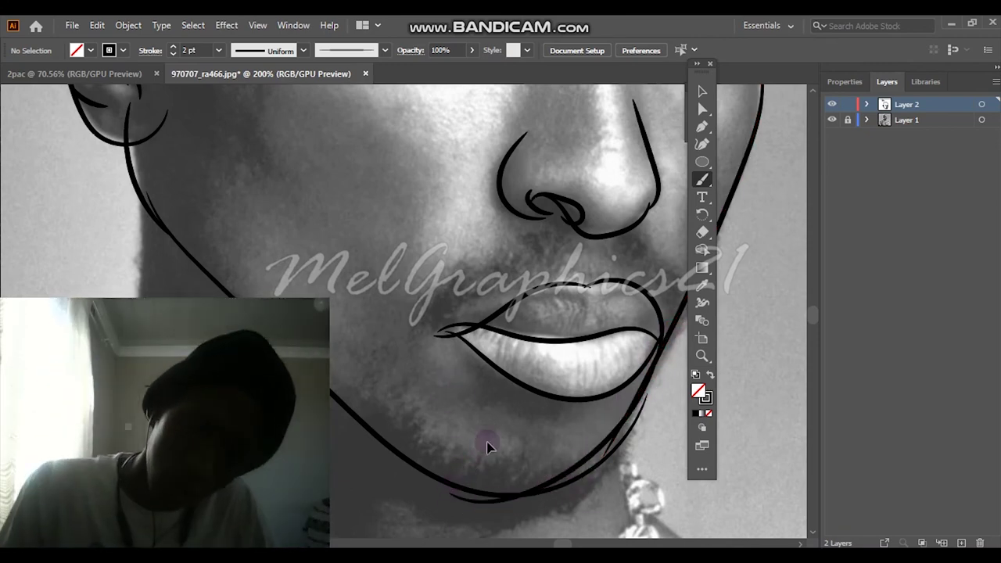
pyautogui.moveTo(486, 447); pyautogui.dragTo(660, 355)
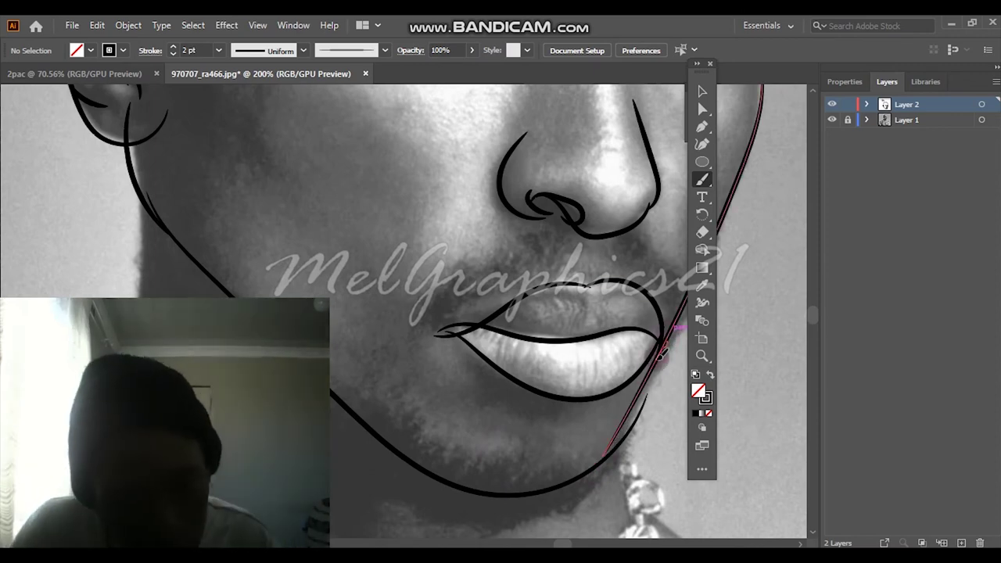
pyautogui.scroll(-5, 426, 309)
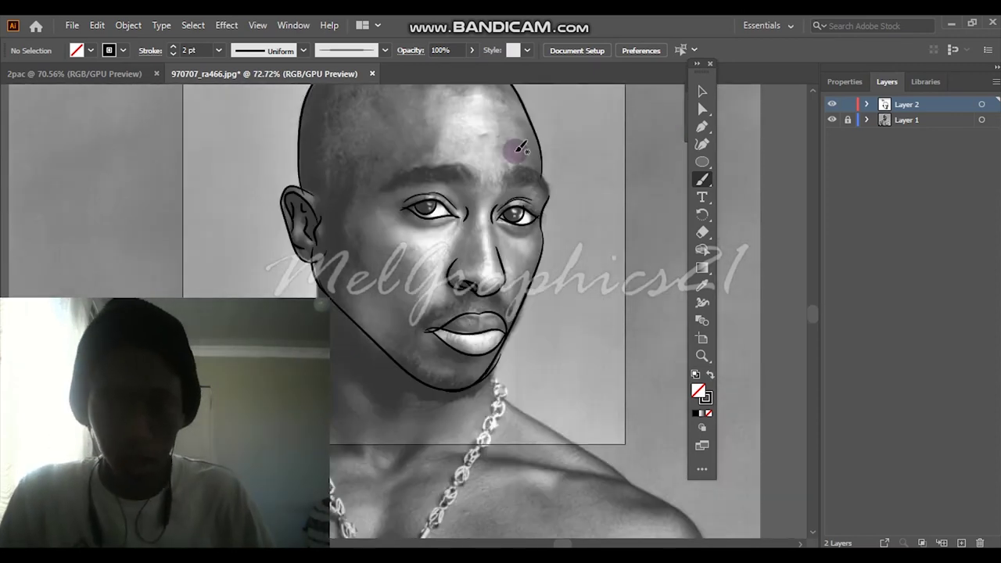
pyautogui.click(832, 119)
pyautogui.click(833, 120)
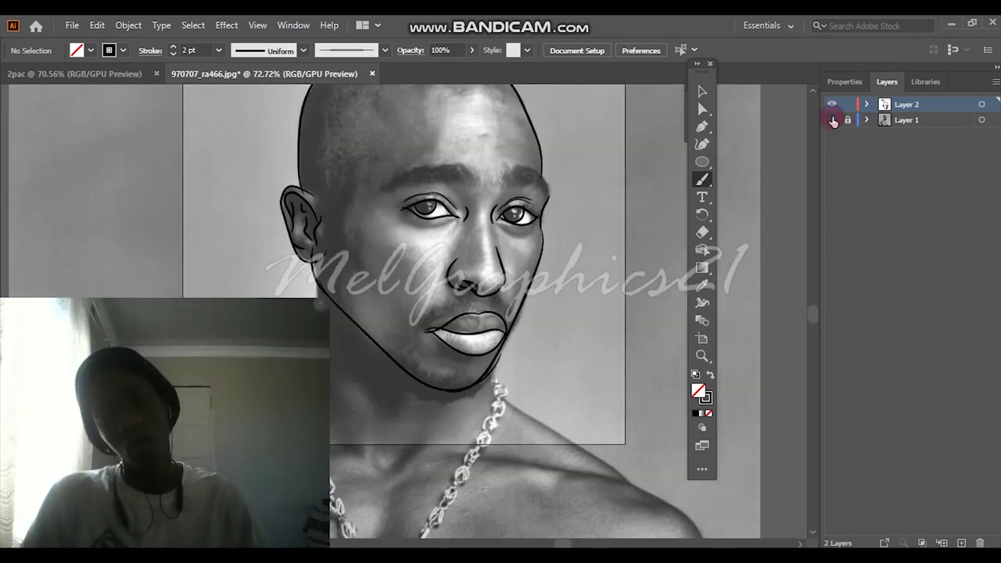
pyautogui.click(833, 121)
pyautogui.scroll(3, 427, 313)
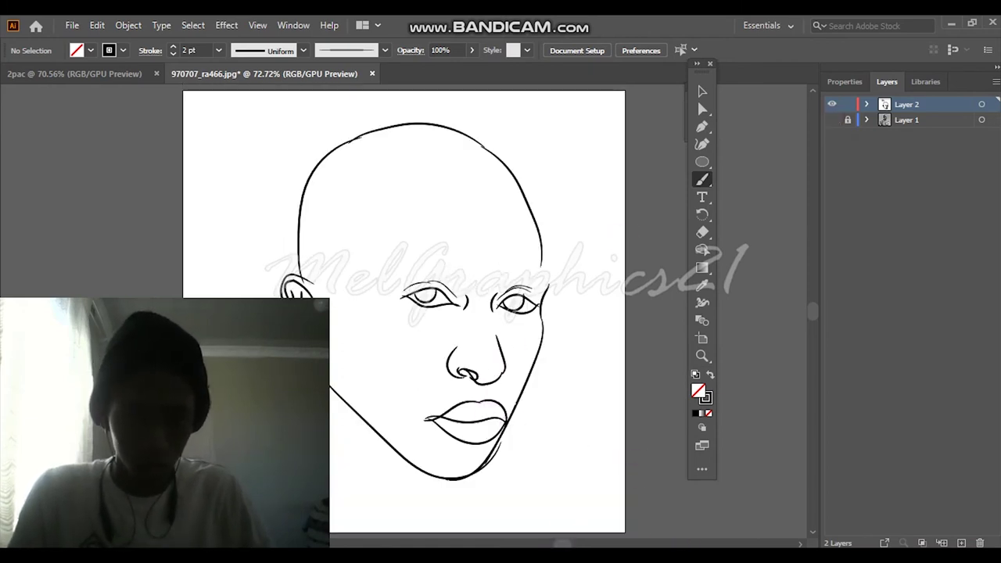
pyautogui.hscroll(-4, 697, 100)
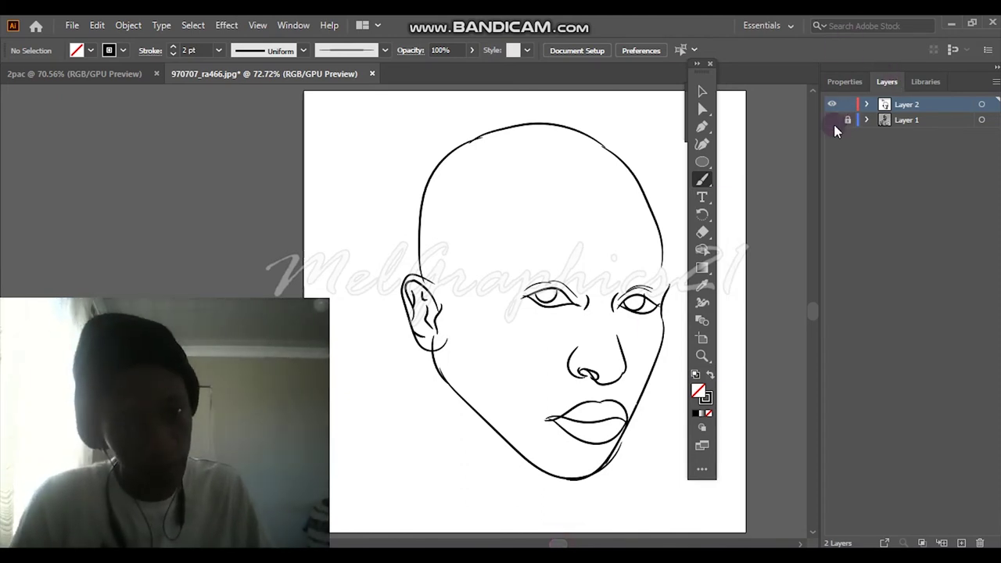
pyautogui.click(832, 121)
pyautogui.scroll(-3, 469, 367)
# Scroll and pan around the finished line art to inspect the whole portrait
pyautogui.scroll(-3, 475, 353)
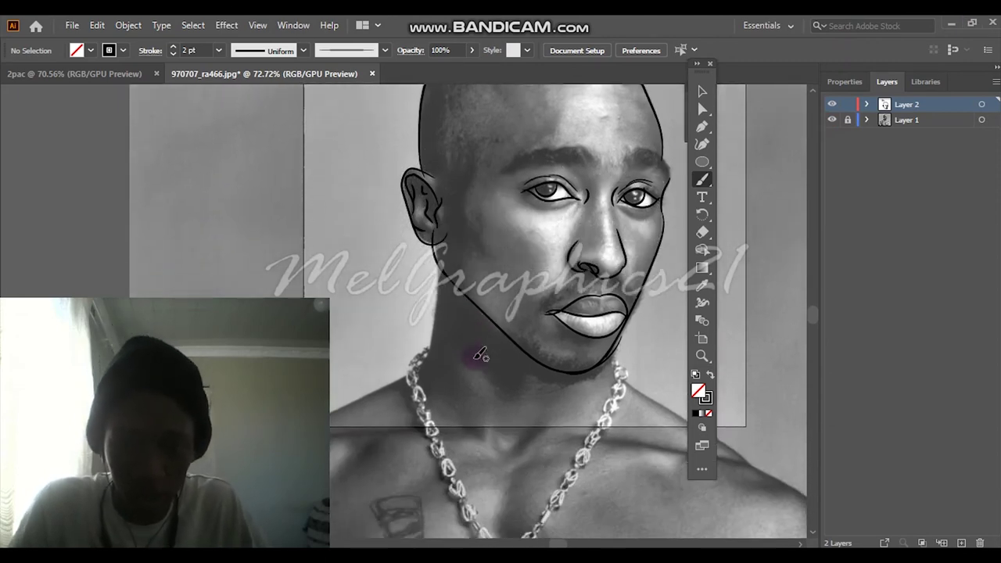
pyautogui.keyDown('alt'); pyautogui.scroll(1, 397, 344); pyautogui.keyUp('alt')
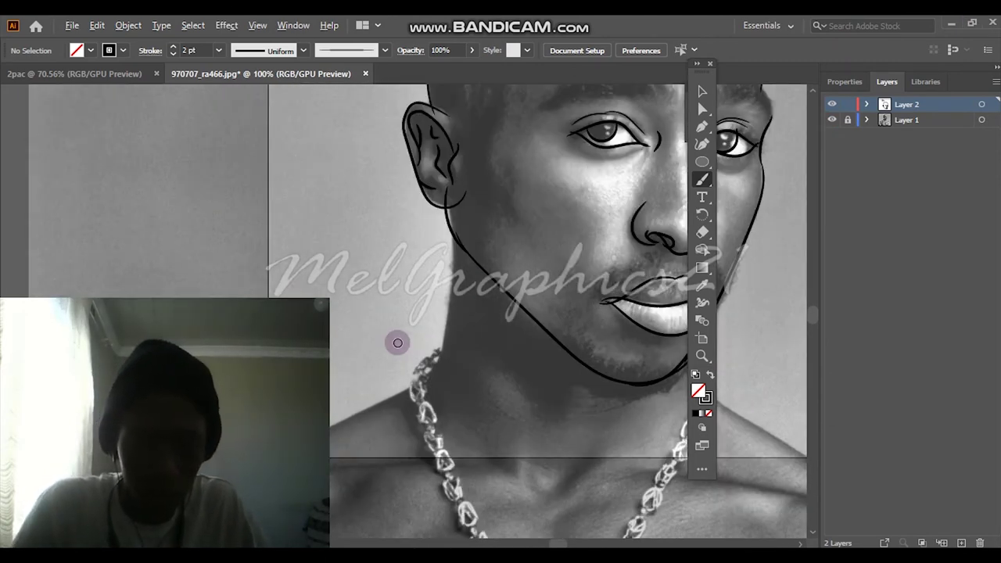
pyautogui.scroll(1, 672, 281)
pyautogui.scroll(2, 673, 282)
pyautogui.scroll(2, 673, 282)
pyautogui.scroll(1, 668, 279)
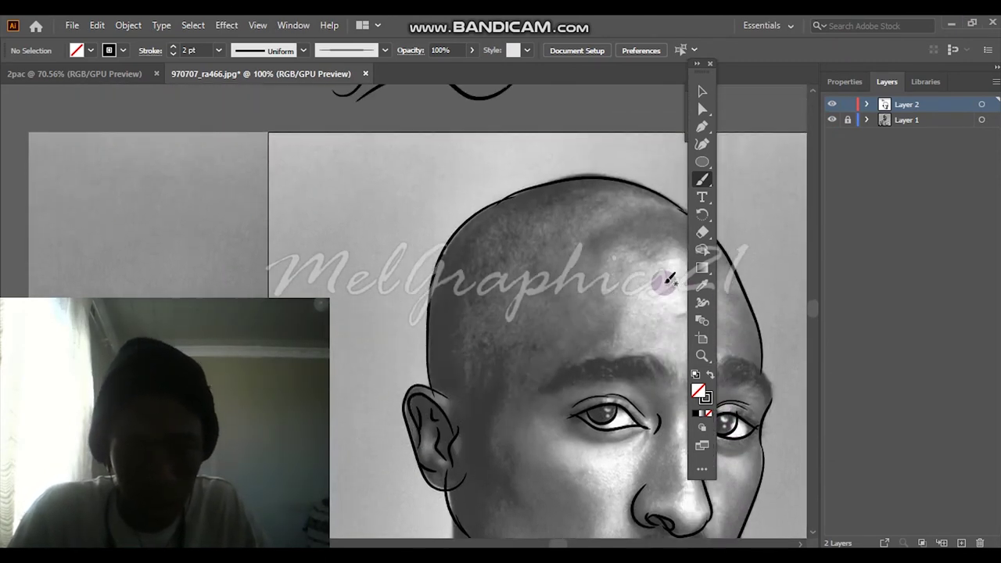
pyautogui.scroll(-1, 669, 279)
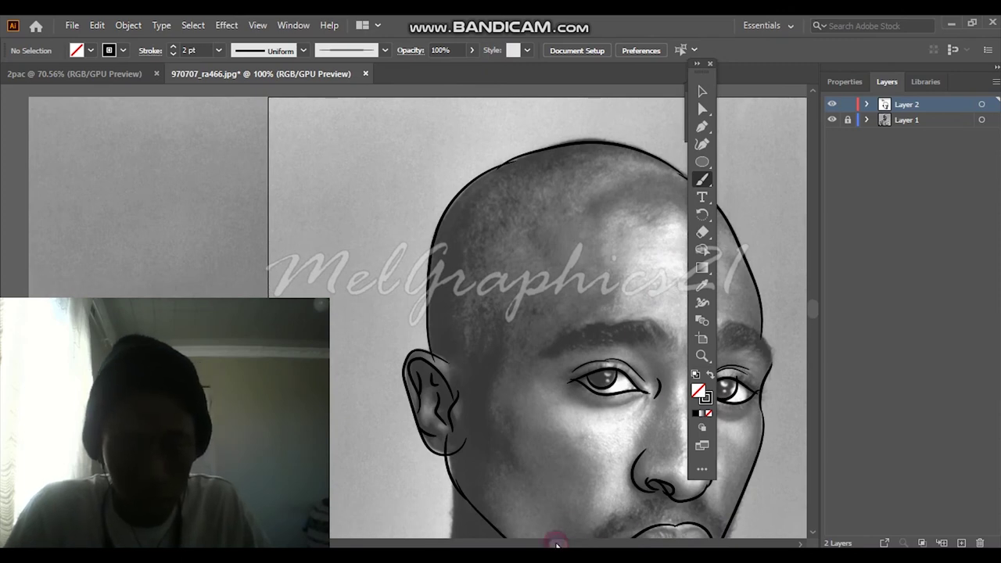
pyautogui.hscroll(5, 557, 542)
pyautogui.hscroll(-1, 562, 542)
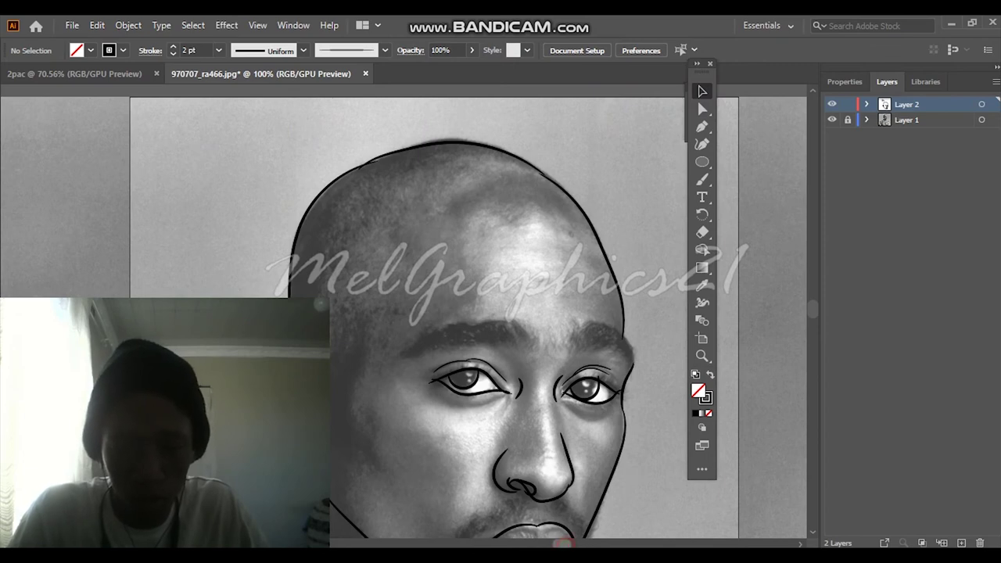
pyautogui.hscroll(-3, 618, 313)
pyautogui.scroll(-2, 617, 313)
pyautogui.scroll(-1, 615, 265)
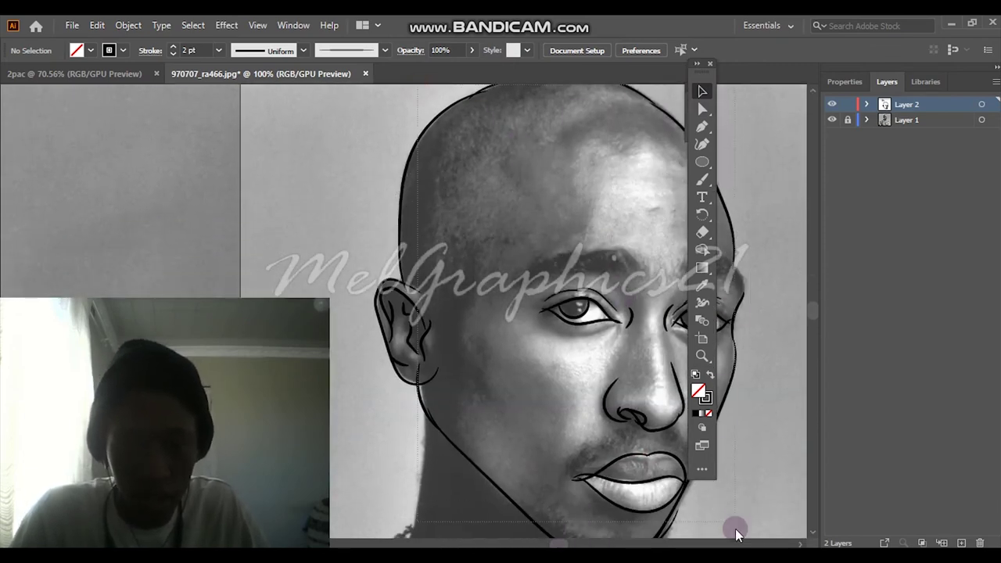
# Select all the line-art paths and hide the reference photo layer (Layer 1)
pyautogui.hotkey('ctrl', 'a')
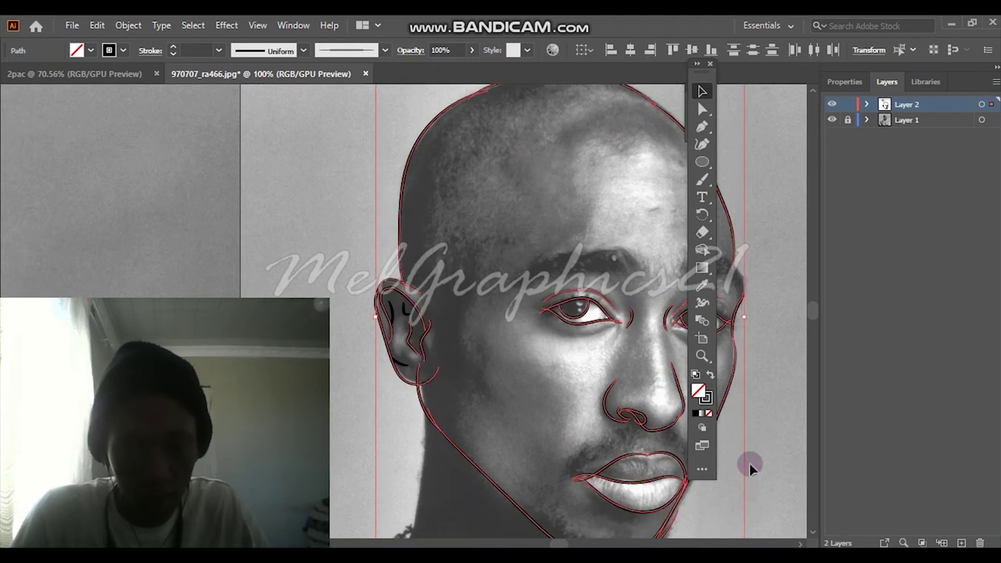
pyautogui.scroll(-2, 539, 367)
pyautogui.click(659, 215)
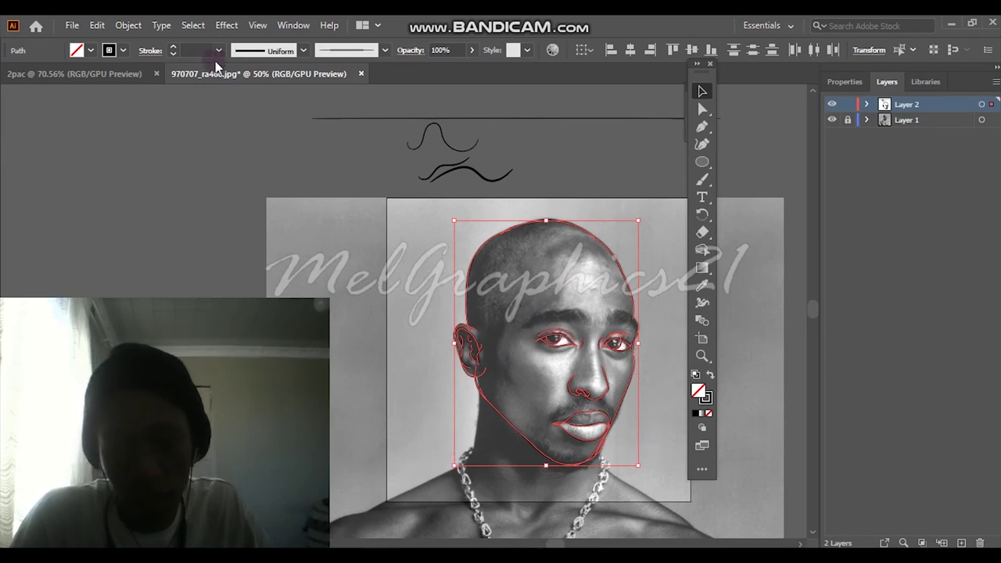
pyautogui.click(832, 120)
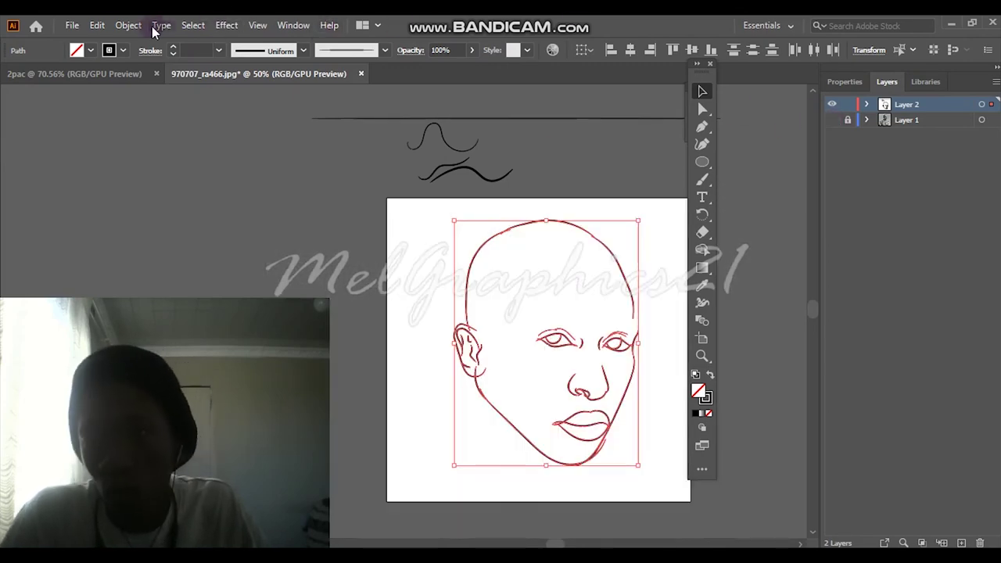
# Expand the brush strokes' appearance into filled shapes via Object > Expand Appearance
pyautogui.click(98, 27)
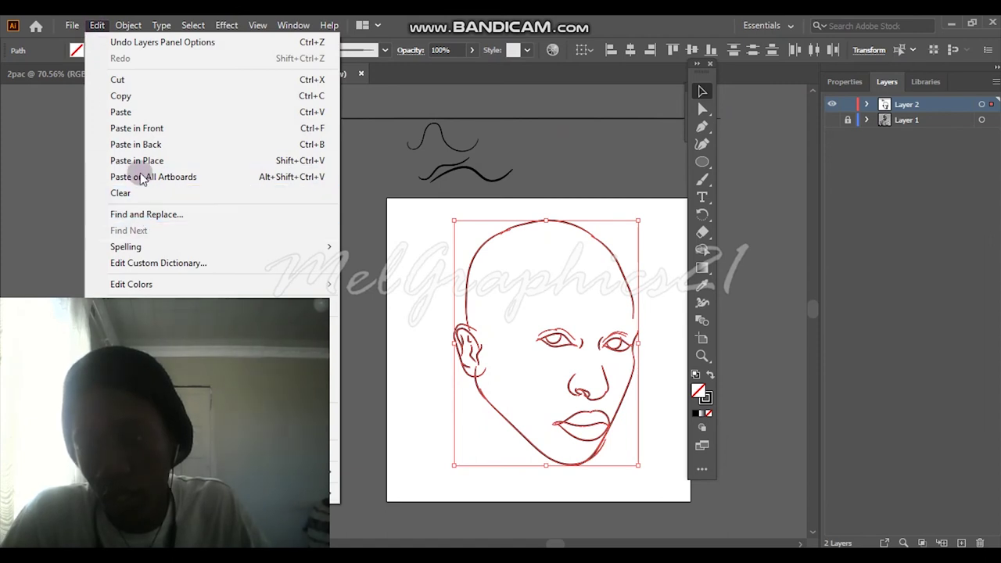
pyautogui.click(97, 25)
pyautogui.click(127, 25)
pyautogui.click(226, 211)
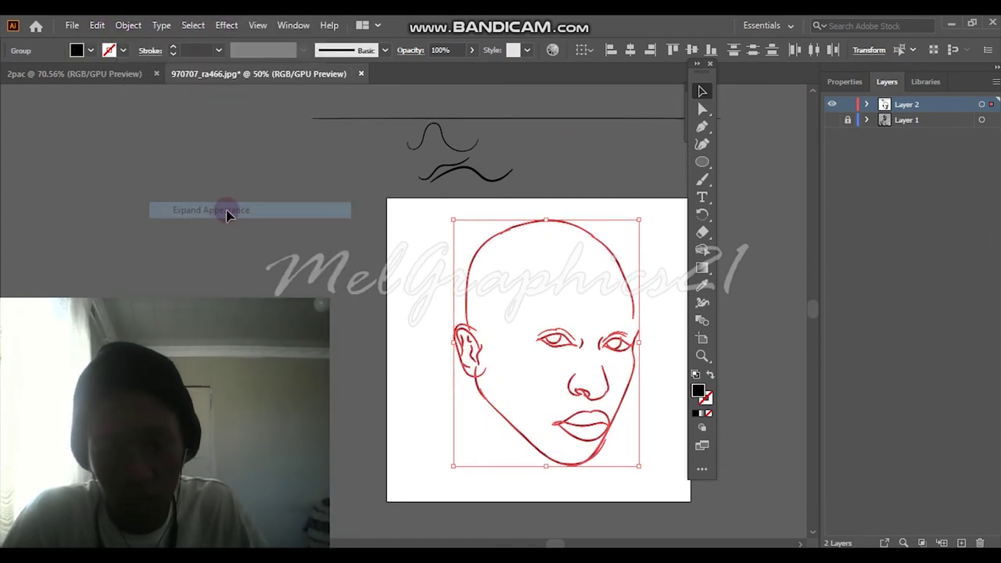
# Divide the expanded line art at its overlaps with Pathfinder, then deselect
pyautogui.click(843, 83)
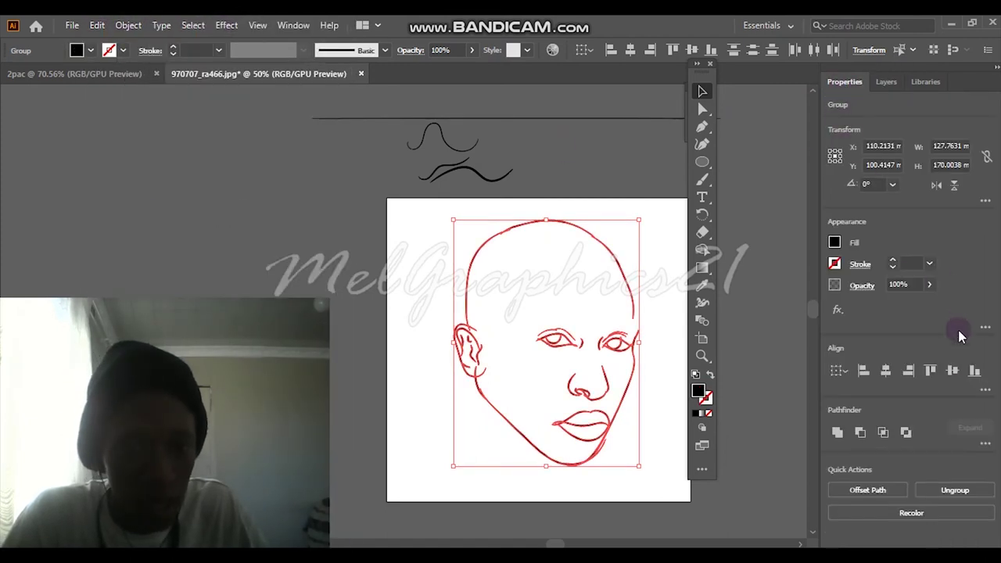
pyautogui.click(983, 443)
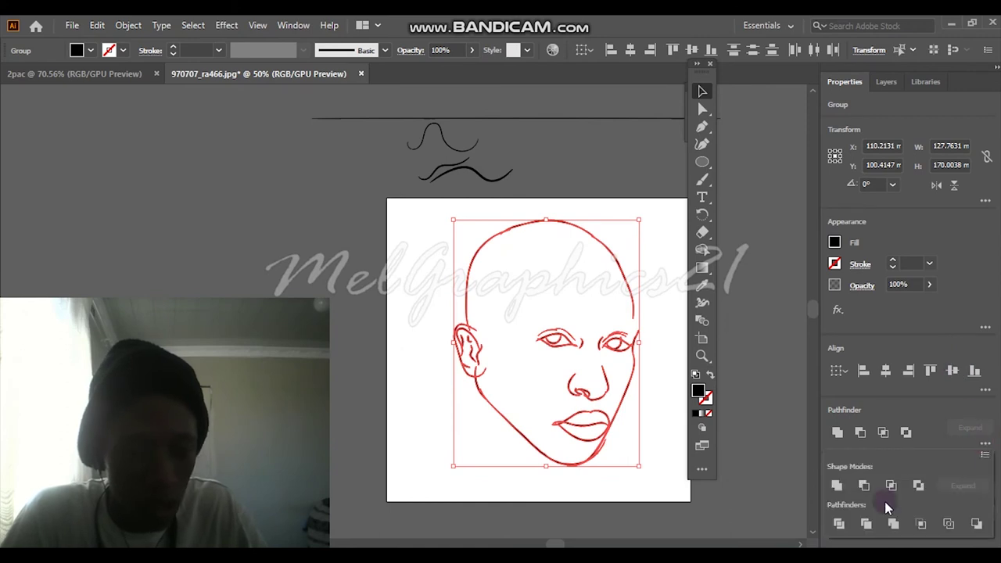
pyautogui.click(840, 524)
pyautogui.click(758, 427)
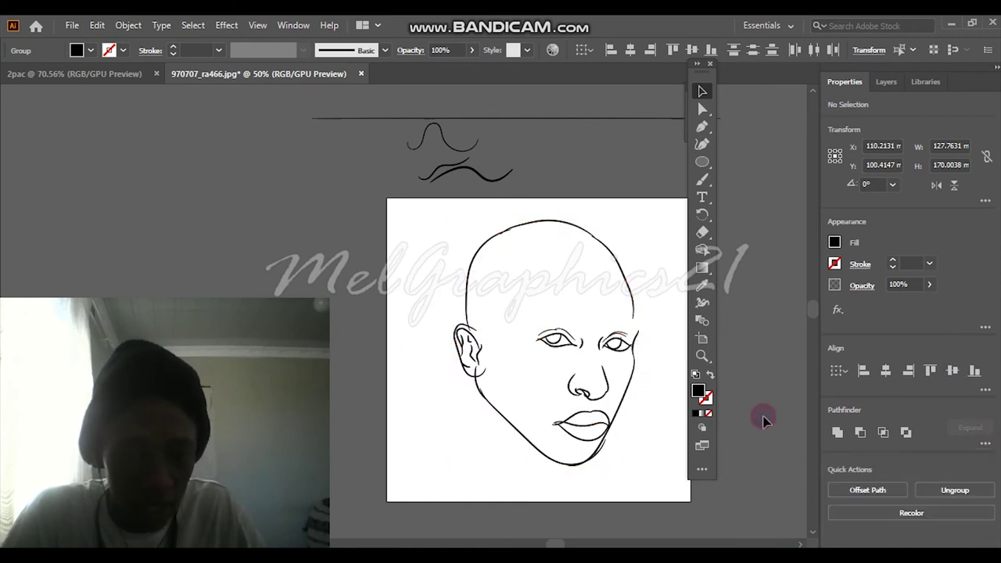
# Isolate the line-art group so individual paths can be edited
pyautogui.scroll(2, 662, 420)
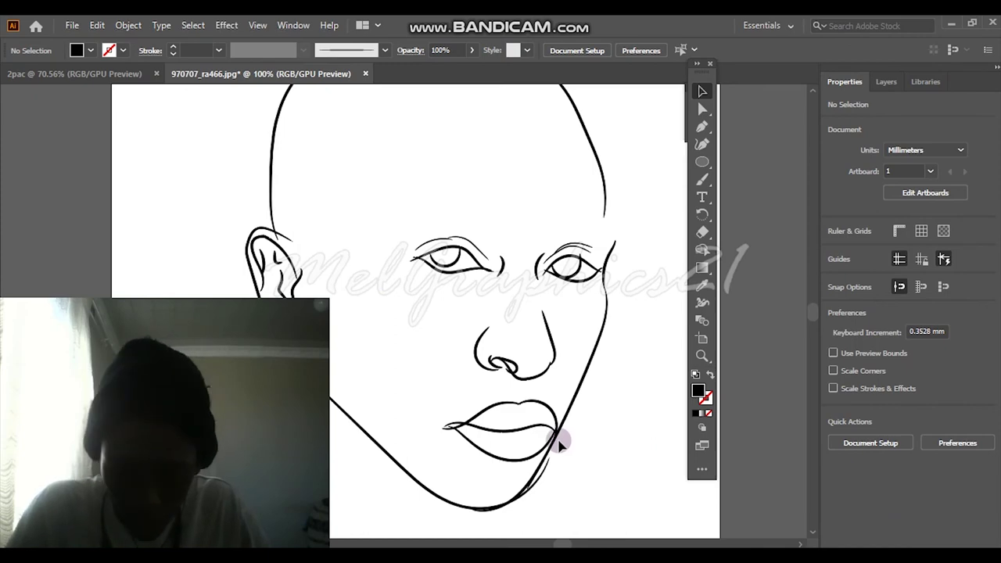
pyautogui.scroll(1, 539, 437)
pyautogui.scroll(-3, 523, 383)
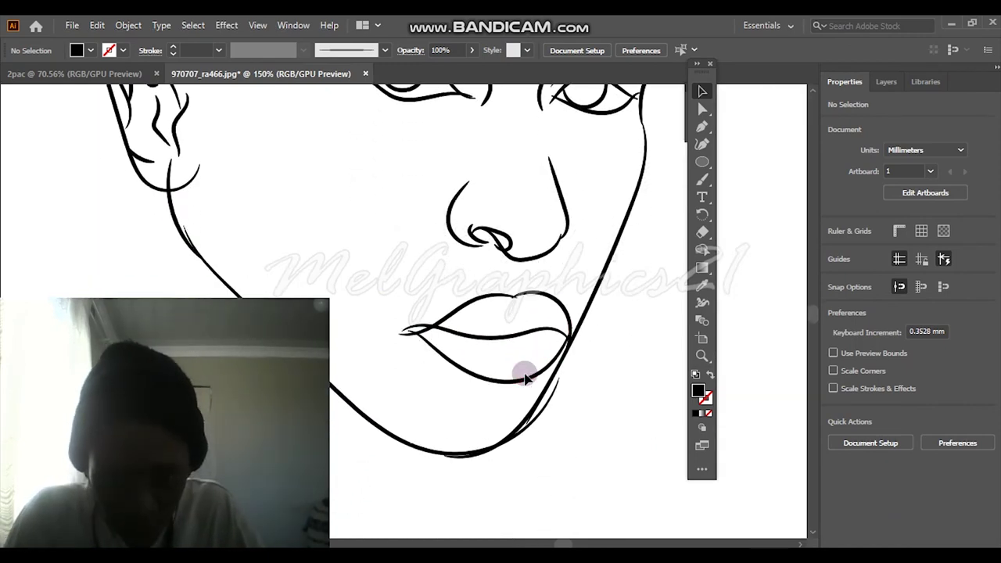
pyautogui.scroll(-2, 525, 380)
pyautogui.scroll(2, 526, 379)
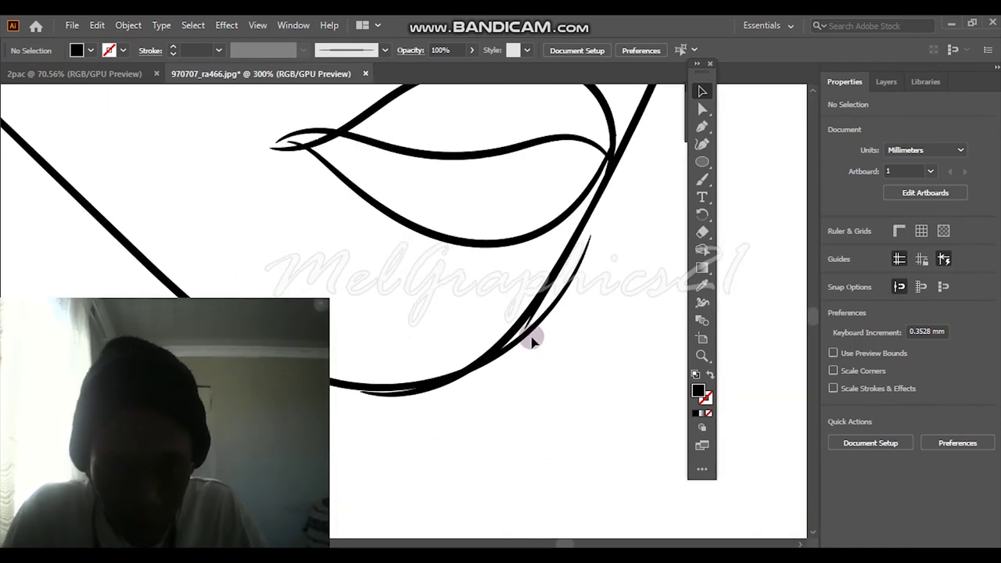
pyautogui.rightClick(536, 334)
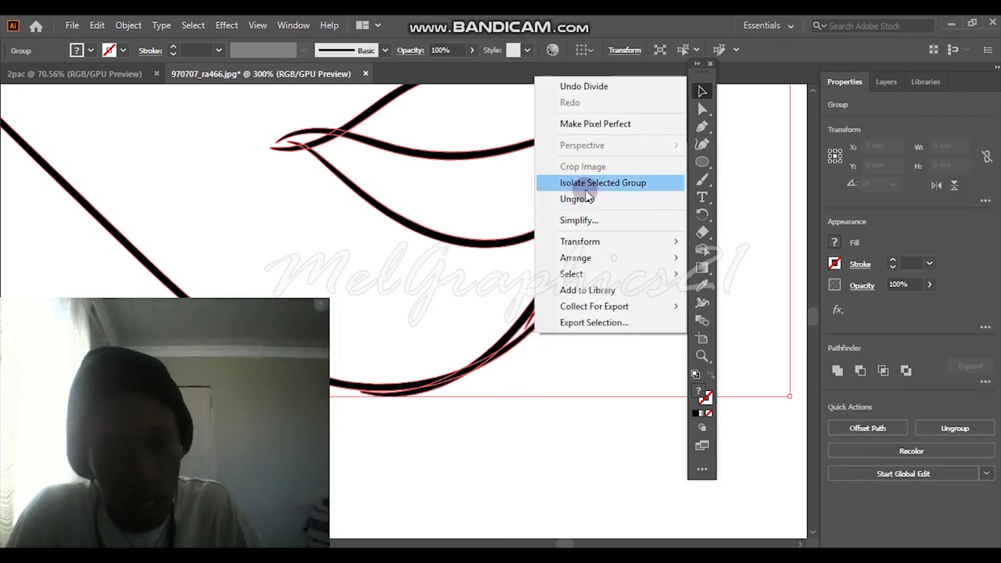
pyautogui.click(581, 440)
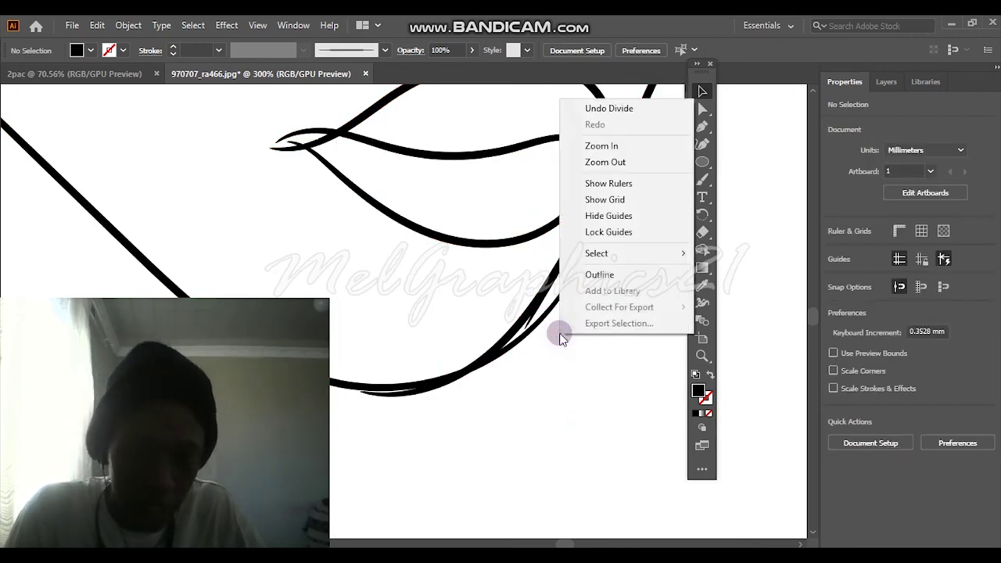
pyautogui.click(557, 373)
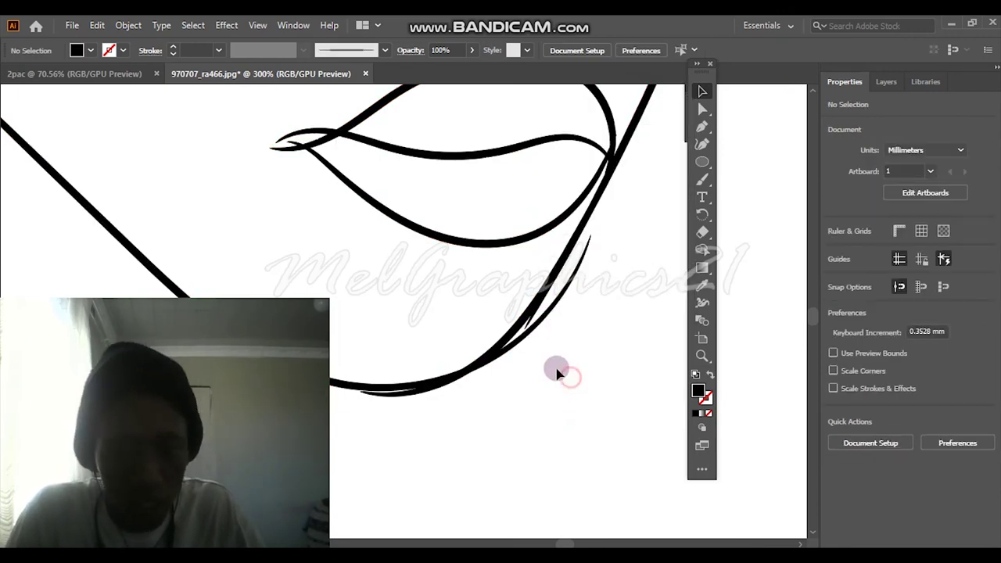
pyautogui.click(537, 327)
pyautogui.rightClick(537, 323)
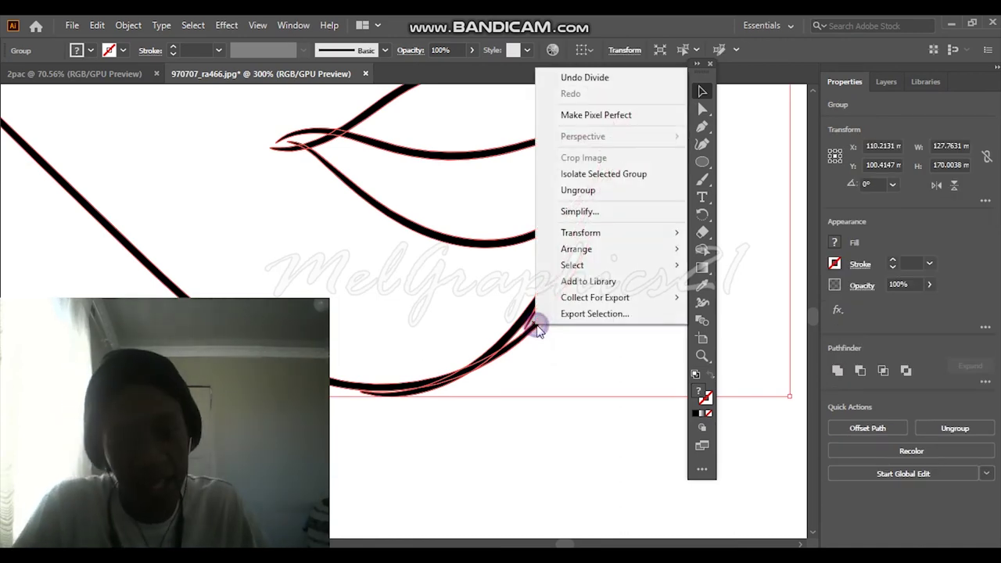
pyautogui.click(624, 178)
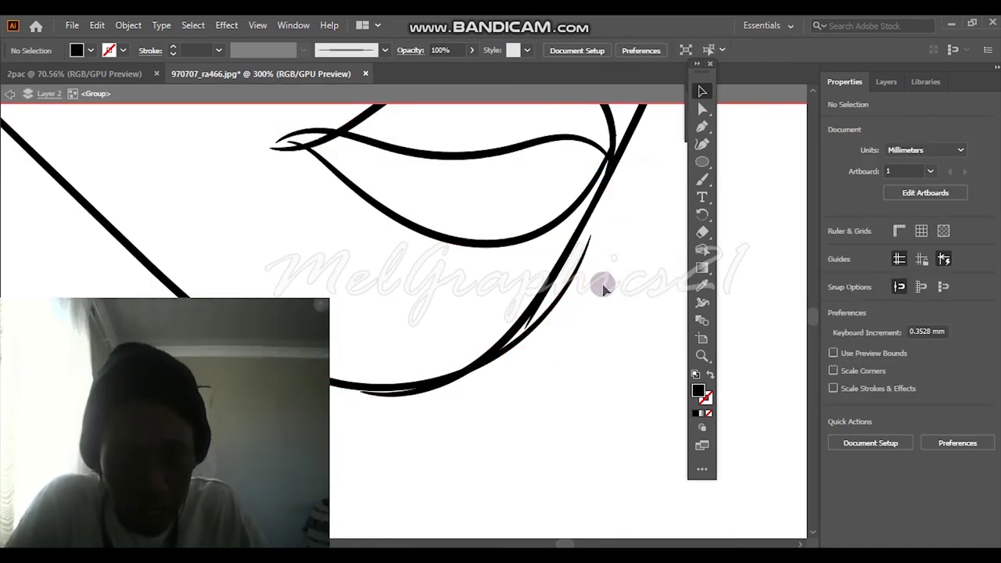
# Inspect the jaw stroke pieces near the lip corner to find separate fragments
pyautogui.click(552, 316)
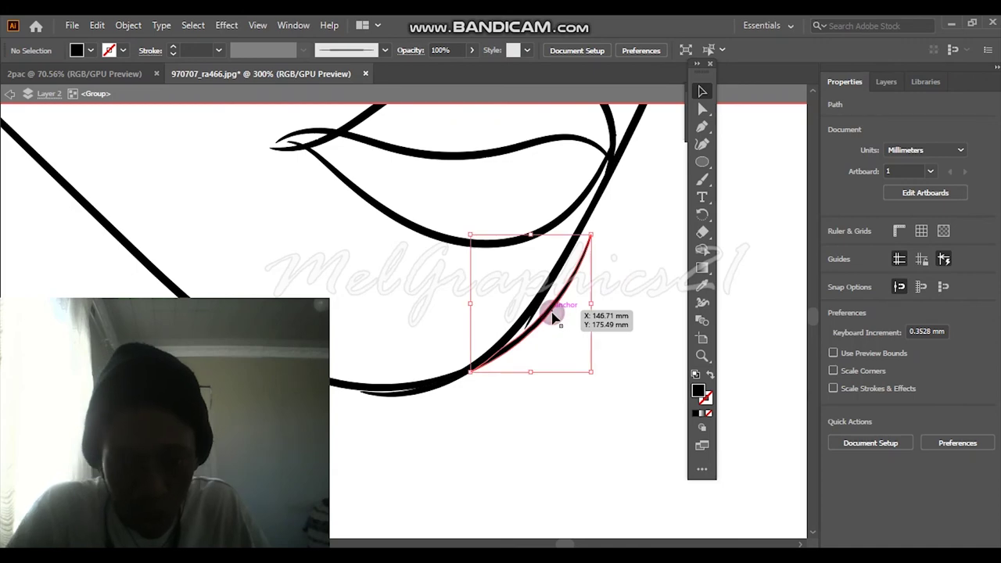
pyautogui.click(535, 334)
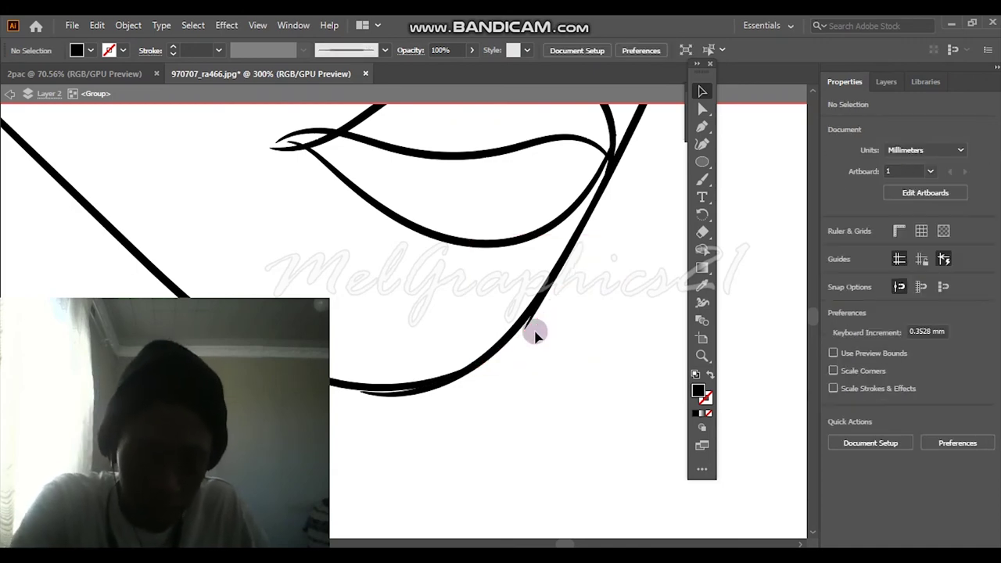
pyautogui.click(531, 327)
pyautogui.click(541, 361)
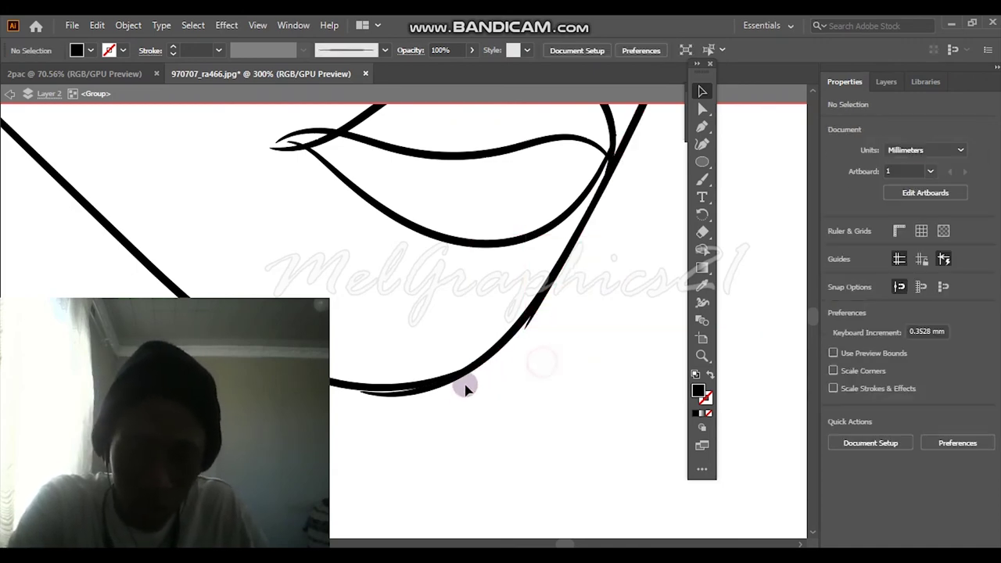
pyautogui.click(423, 395)
pyautogui.click(533, 377)
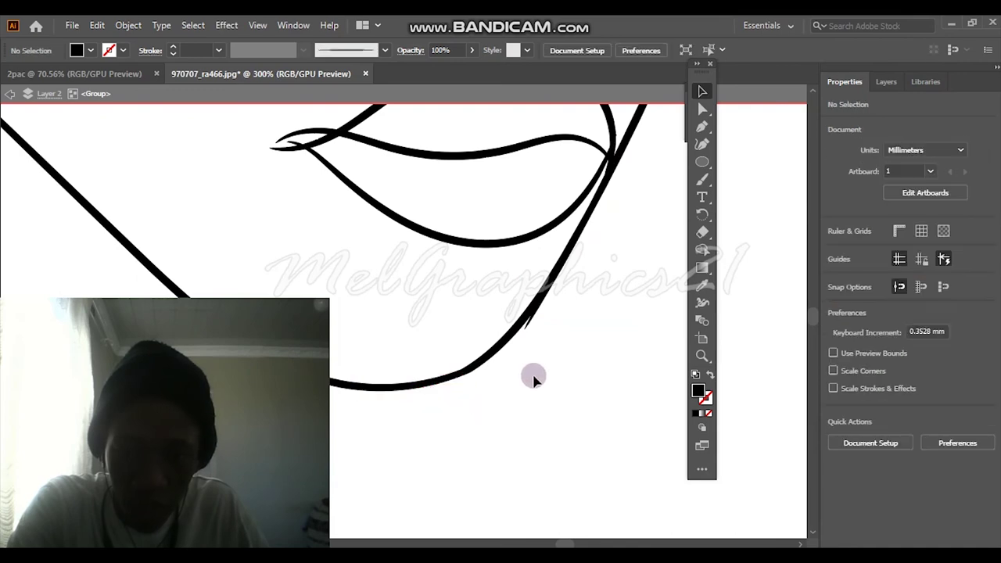
pyautogui.click(530, 330)
pyautogui.click(541, 331)
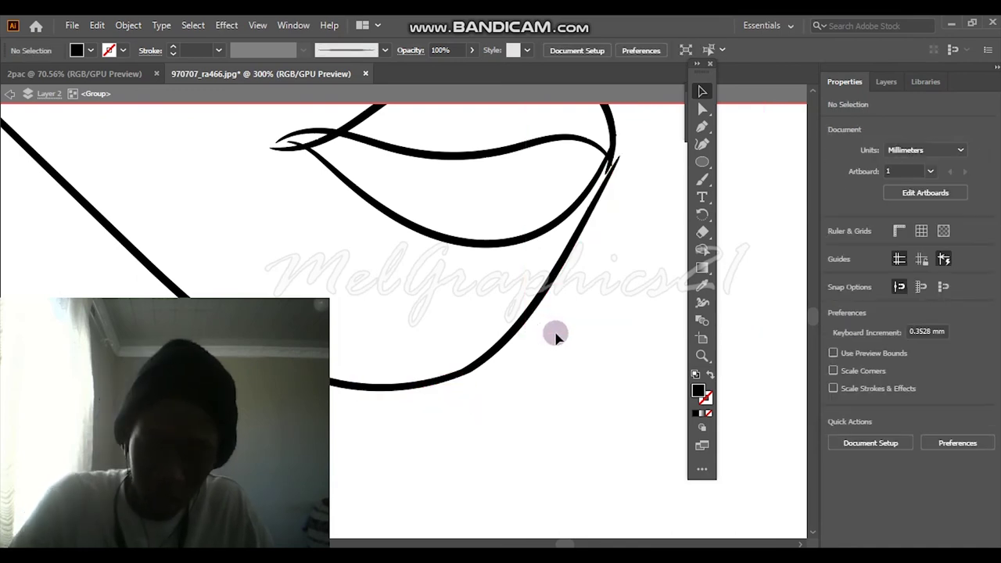
pyautogui.click(555, 335)
pyautogui.scroll(3, 590, 336)
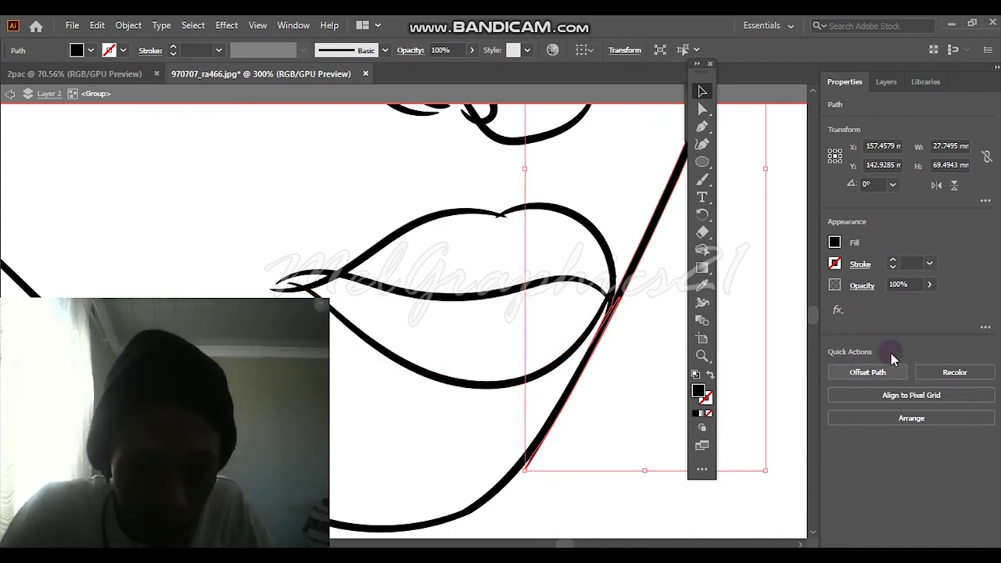
pyautogui.click(624, 340)
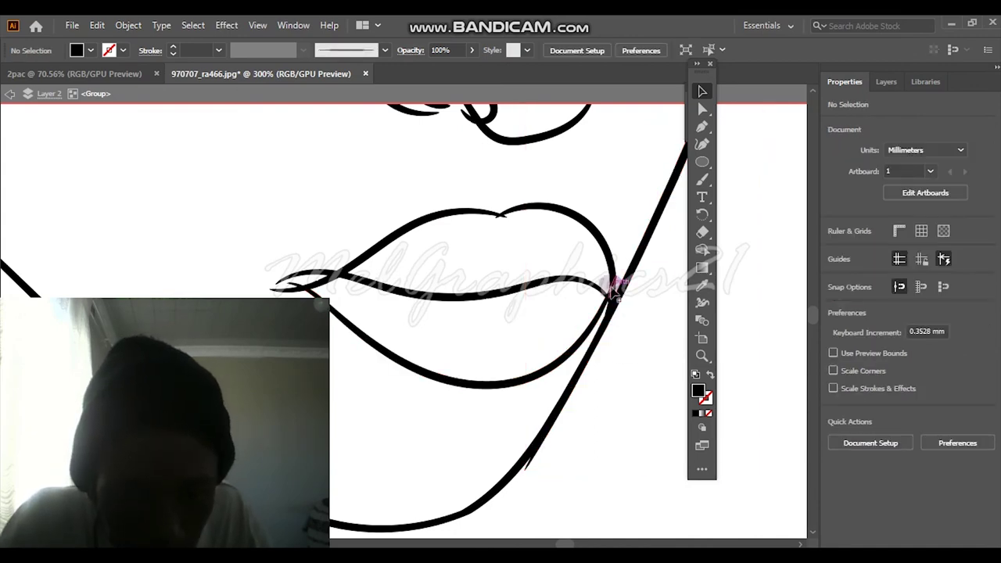
# Delete the stray fragments at the lip–jaw crossing
pyautogui.scroll(3, 618, 301)
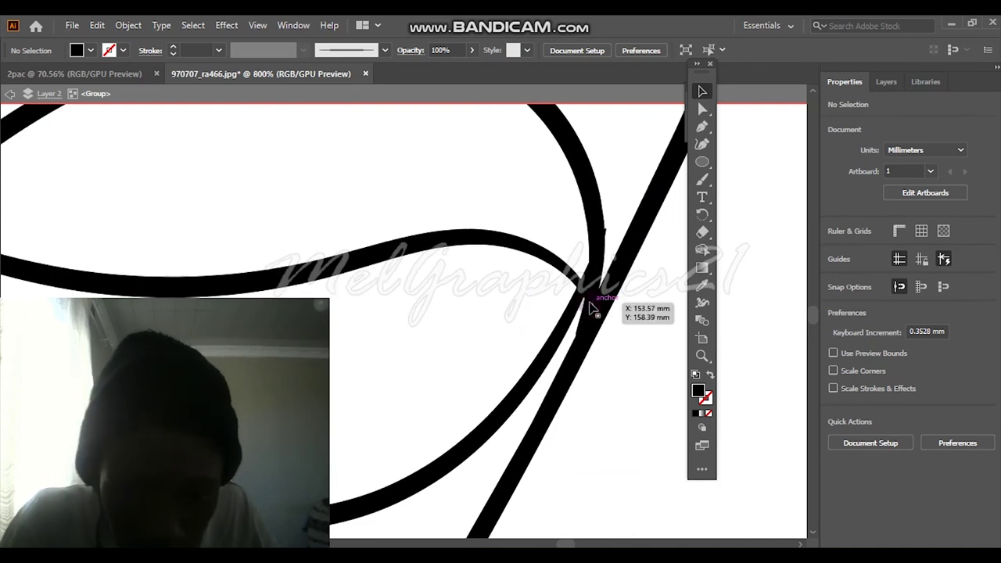
pyautogui.click(584, 313)
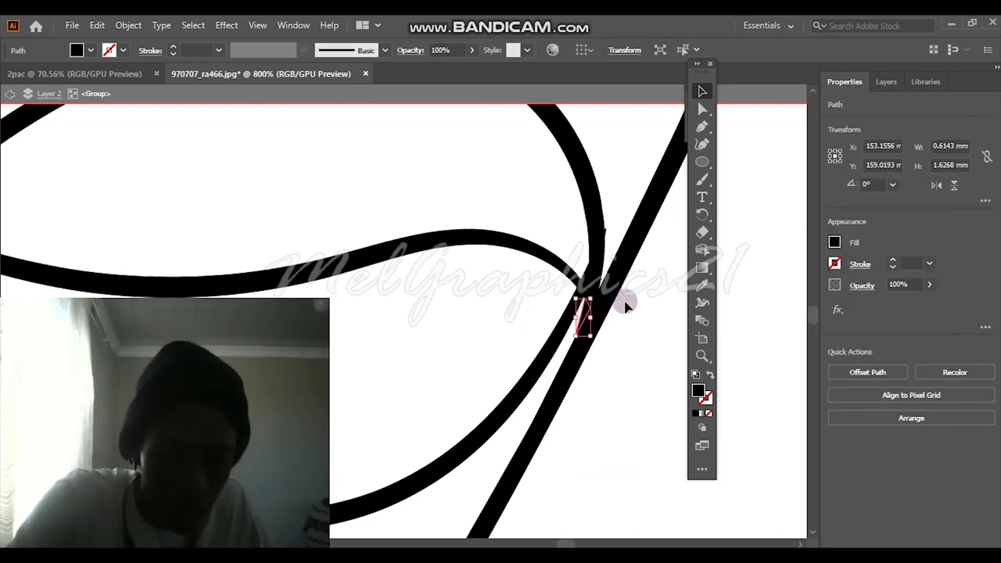
pyautogui.click(630, 303)
pyautogui.click(592, 298)
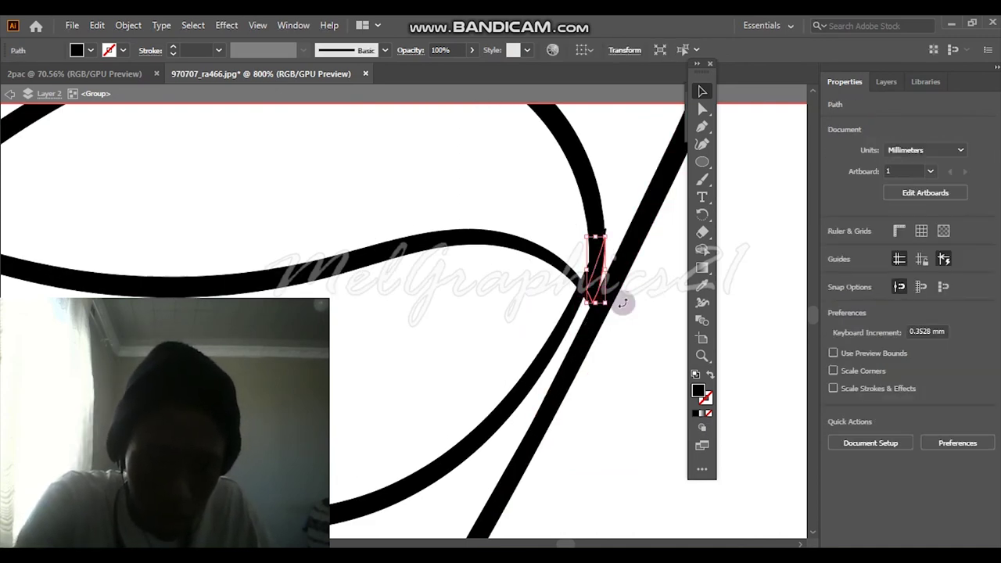
pyautogui.press('Delete')
pyautogui.click(592, 308)
pyautogui.press('Delete')
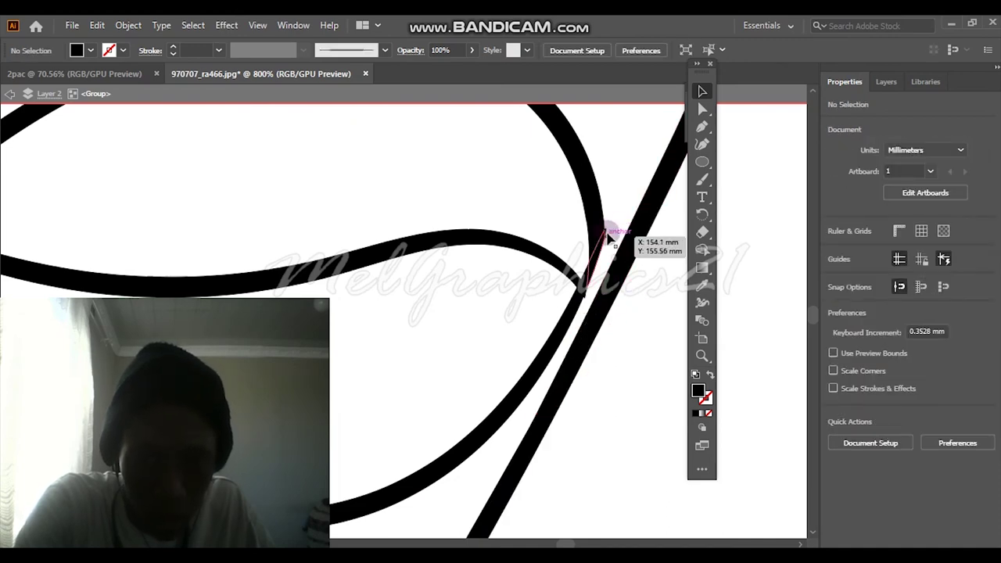
# Delete the tiny fragments at the upper lip dip and fit the face in view
pyautogui.scroll(-3, 133, 234)
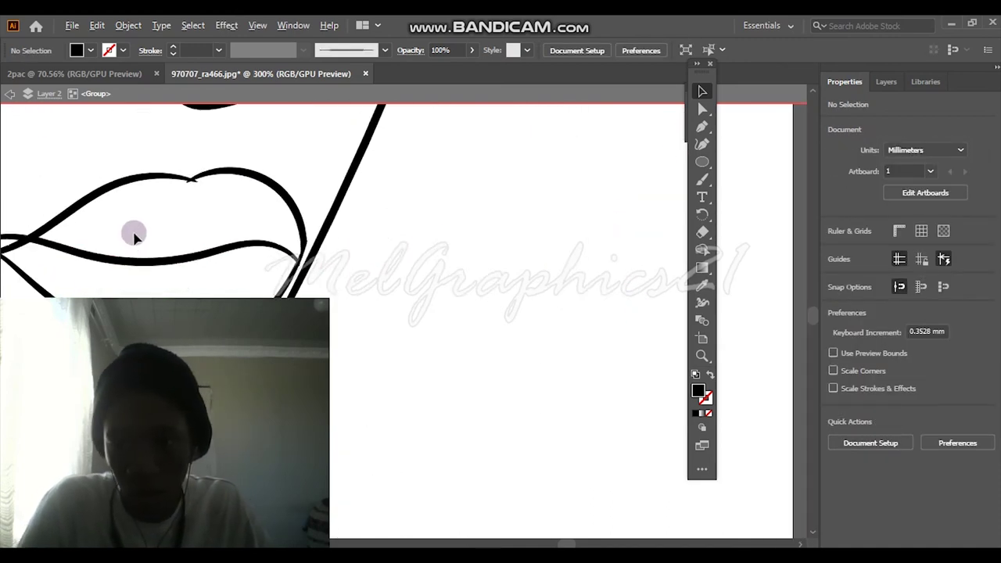
pyautogui.scroll(5, 133, 235)
pyautogui.click(266, 167)
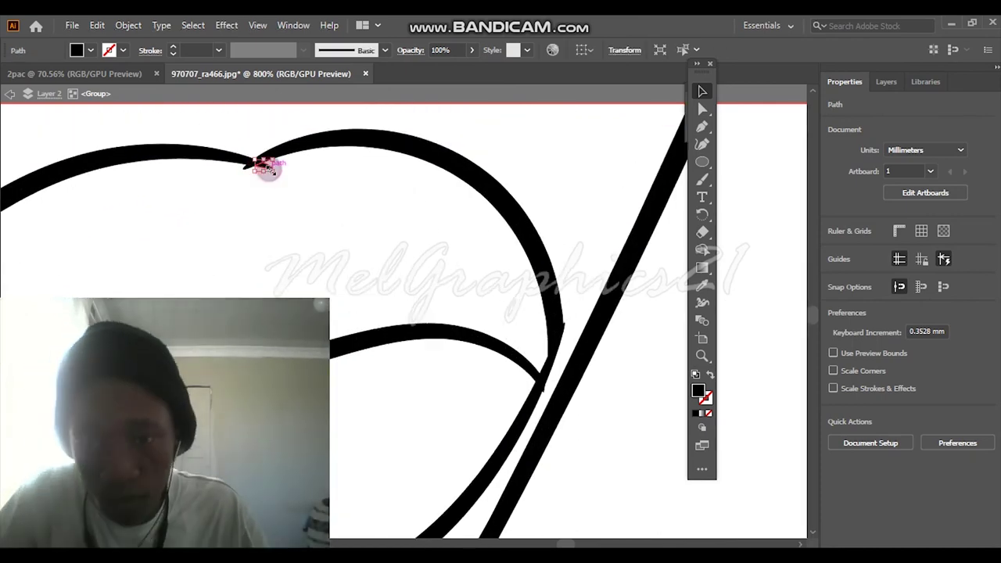
pyautogui.press('Delete')
pyautogui.click(245, 169)
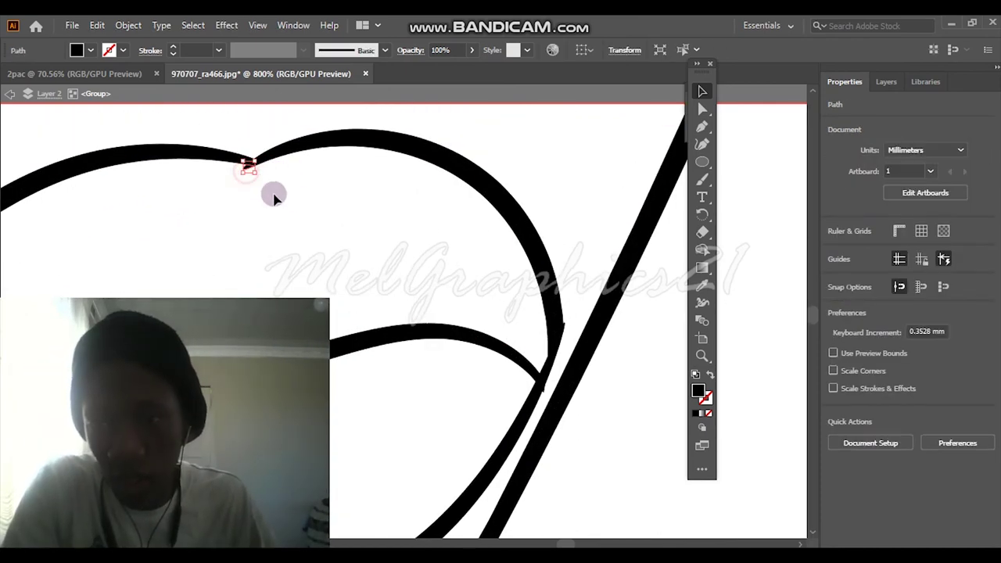
pyautogui.press('Delete')
pyautogui.hotkey('ctrl', '0')
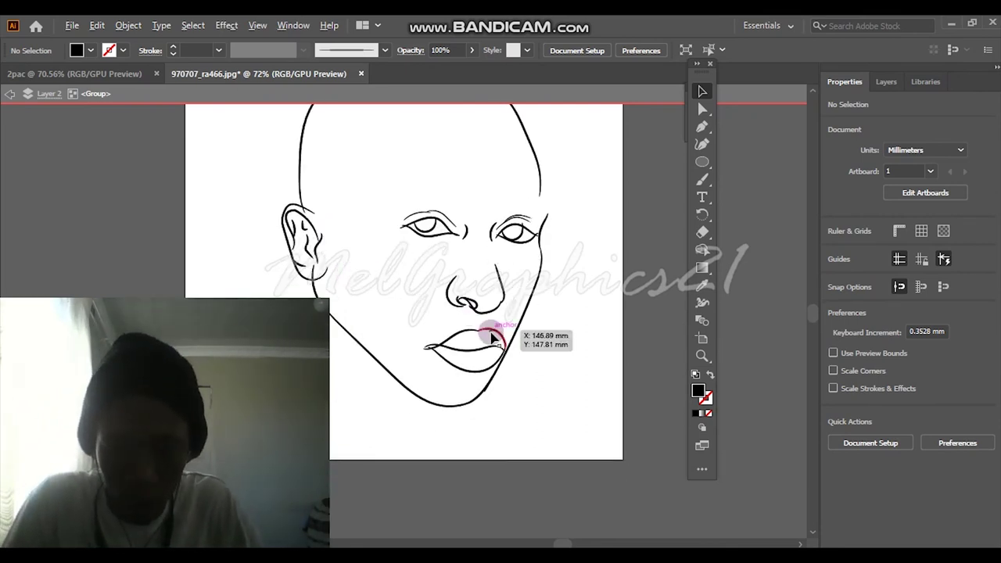
# Delete the stray nostril piece and retrace the nostril and nose underside curves
pyautogui.scroll(4, 481, 335)
pyautogui.click(422, 227)
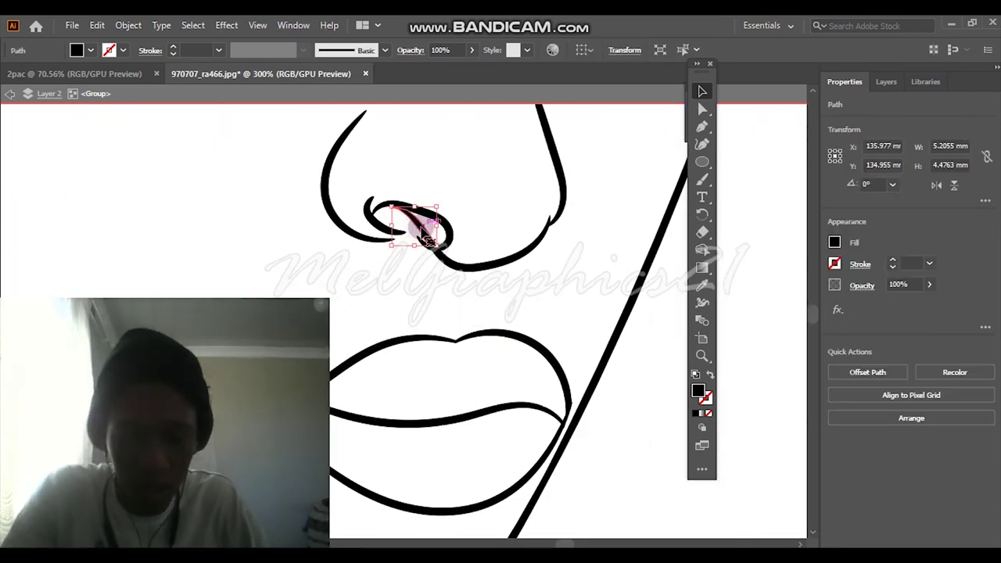
pyautogui.press('Delete')
pyautogui.moveTo(379, 251); pyautogui.dragTo(373, 208)
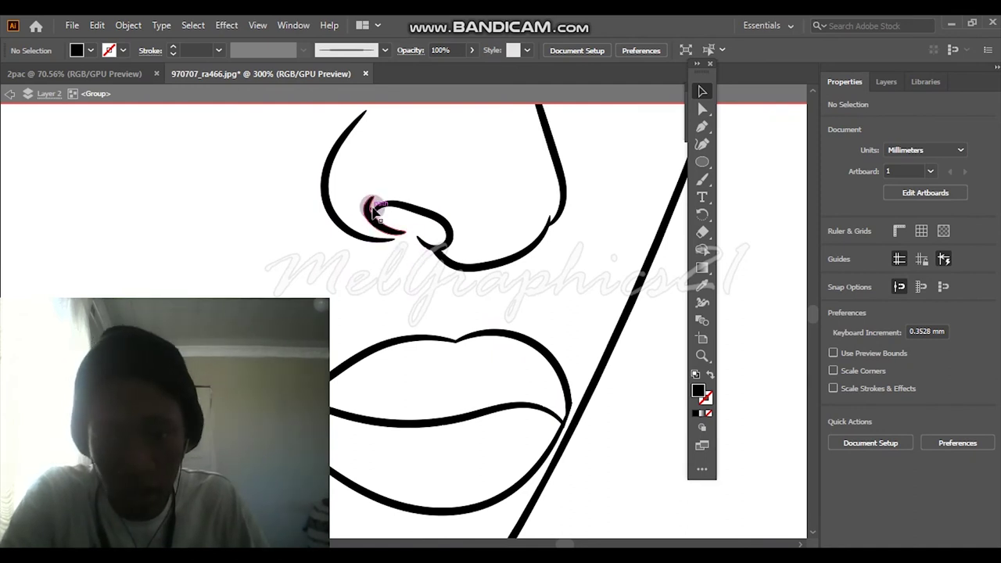
pyautogui.moveTo(509, 251); pyautogui.dragTo(514, 262)
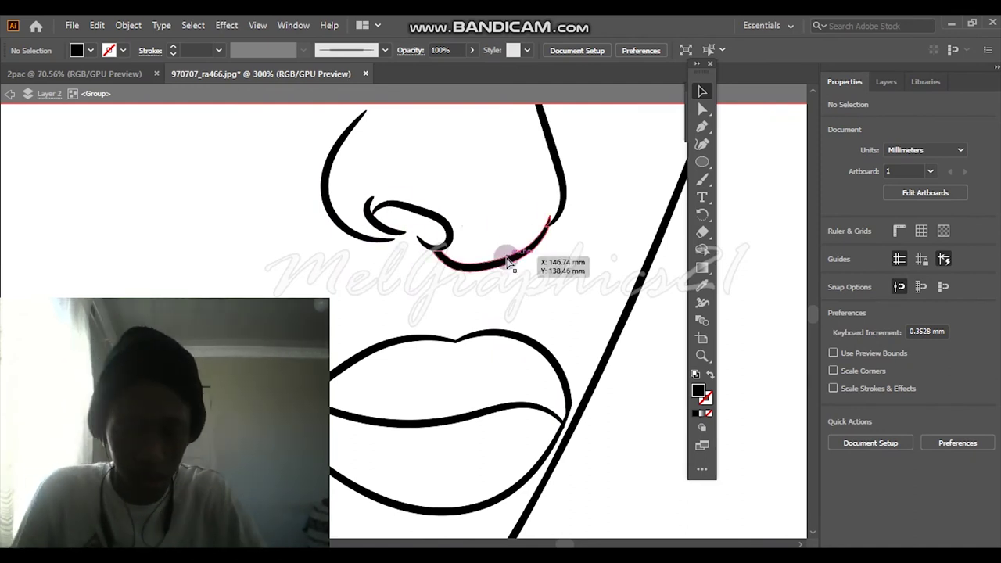
pyautogui.hotkey('ctrl', '0')
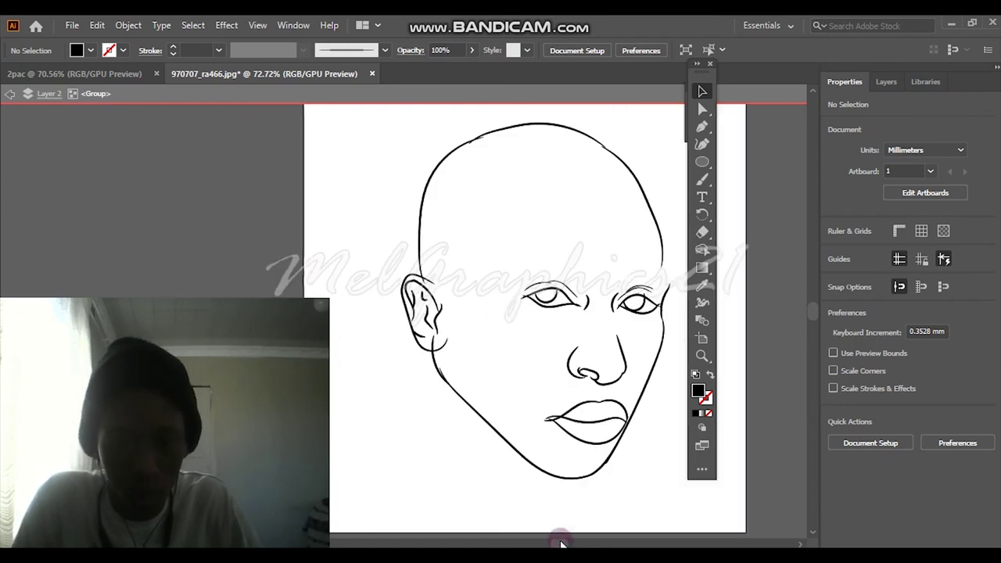
# Retrace the stroke at the left lip corner and recentre the face in view
pyautogui.scroll(1, 548, 415)
pyautogui.scroll(3, 557, 378)
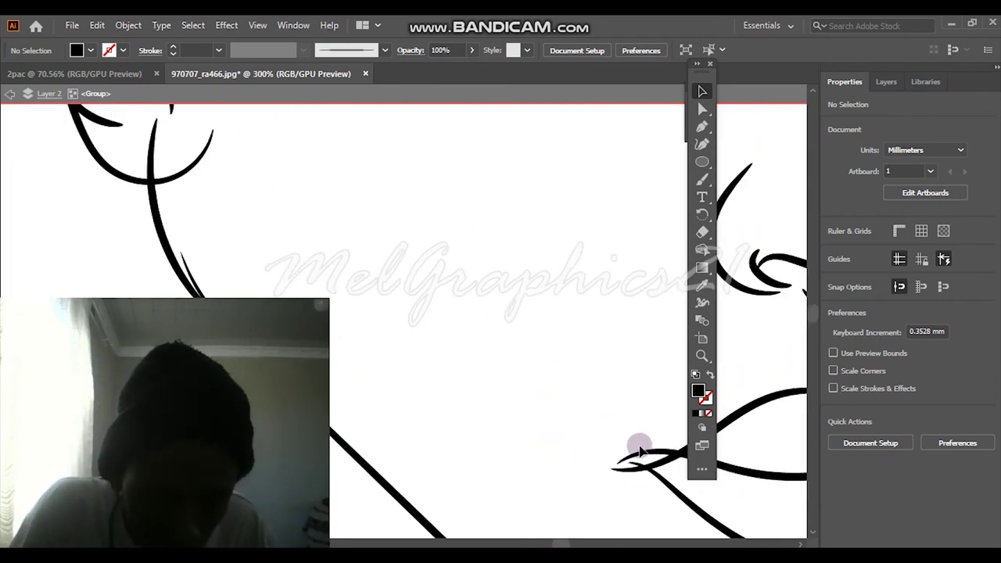
pyautogui.moveTo(636, 446); pyautogui.dragTo(626, 469)
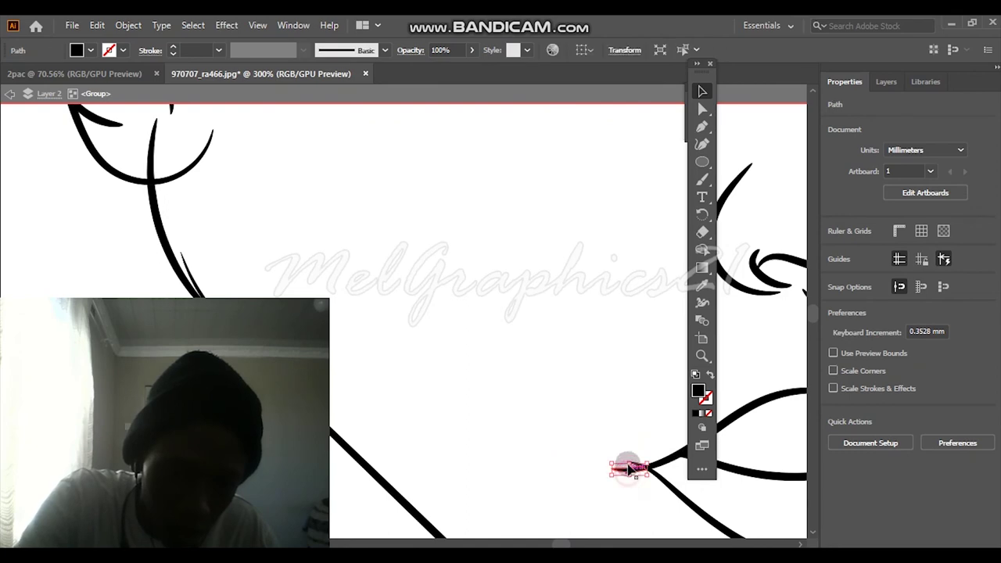
pyautogui.hotkey('ctrl', '0')
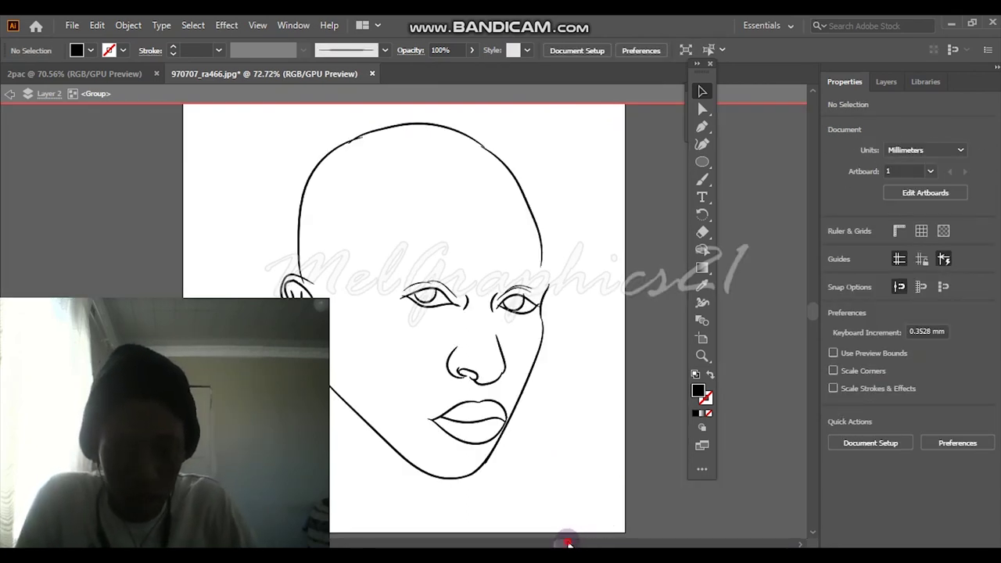
pyautogui.moveTo(568, 543); pyautogui.dragTo(559, 543)
# Inspect the strokes beside the jawline, around the ear and near the chin for stray pieces
pyautogui.scroll(5, 512, 412)
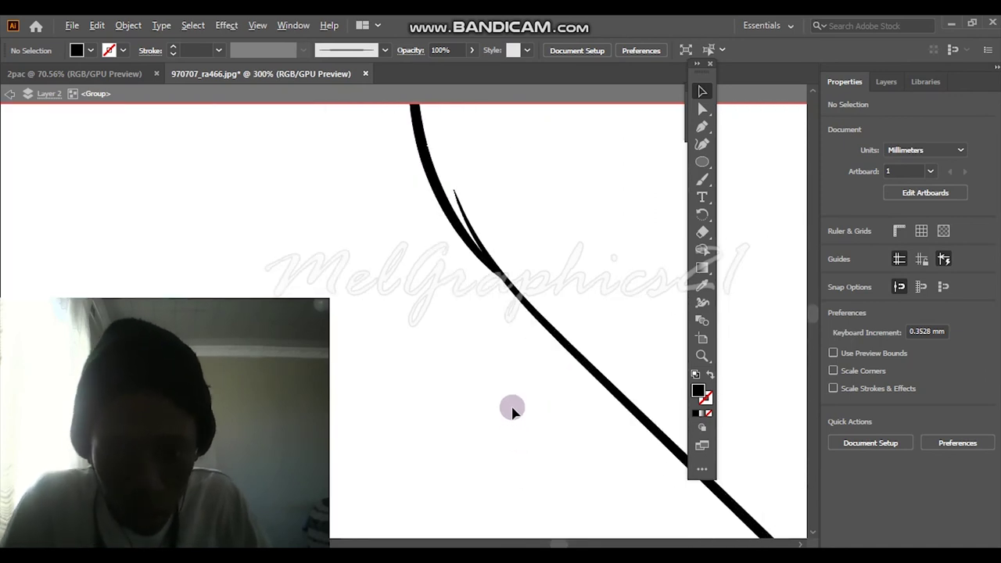
pyautogui.click(463, 203)
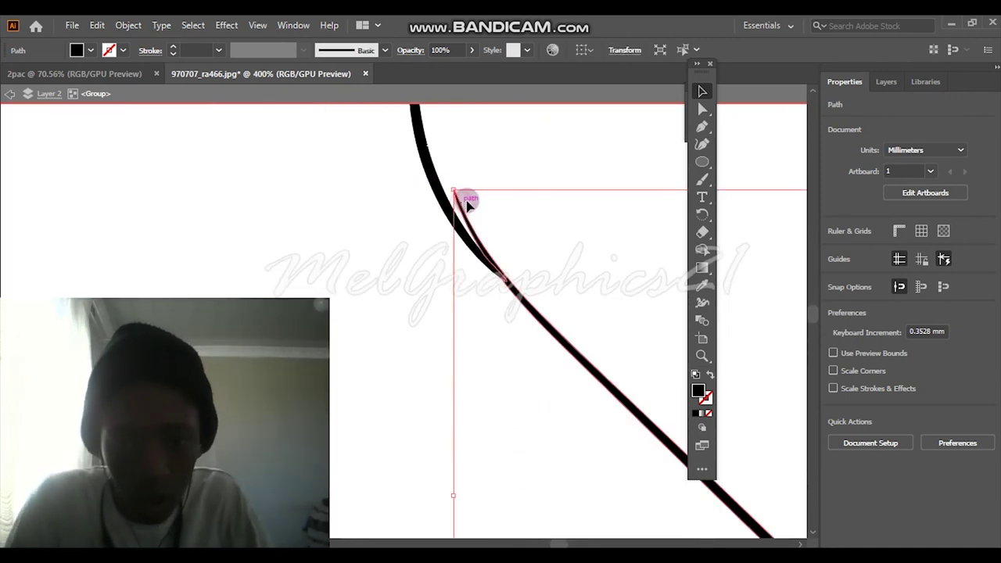
pyautogui.click(501, 193)
pyautogui.scroll(5, 498, 204)
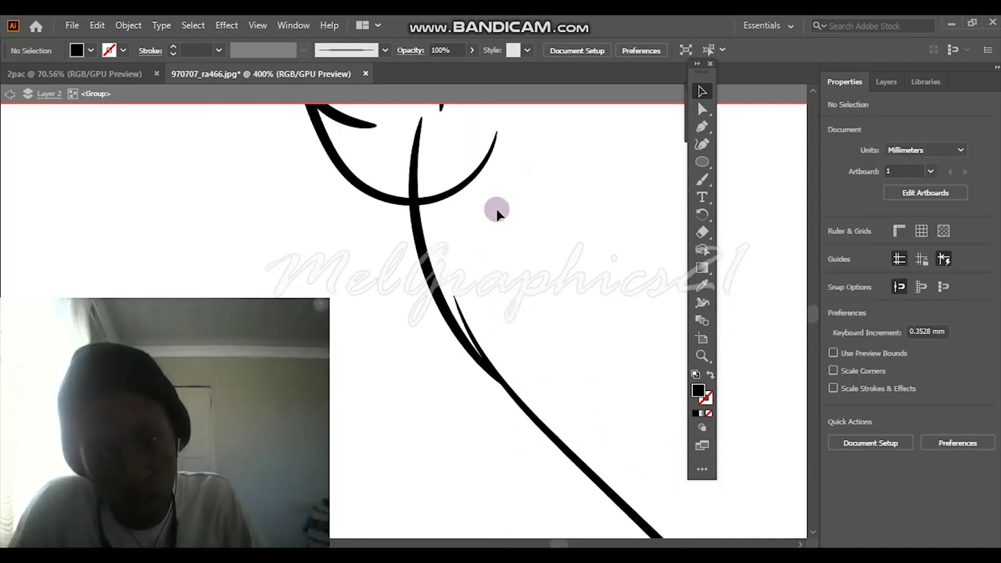
pyautogui.scroll(5, 498, 201)
pyautogui.click(492, 254)
pyautogui.click(496, 215)
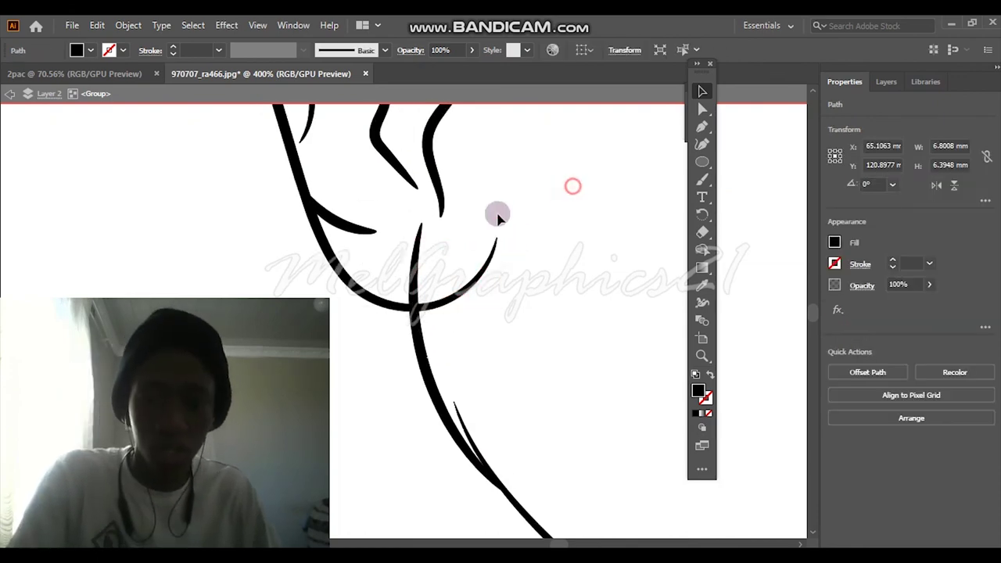
pyautogui.click(415, 237)
pyautogui.click(440, 241)
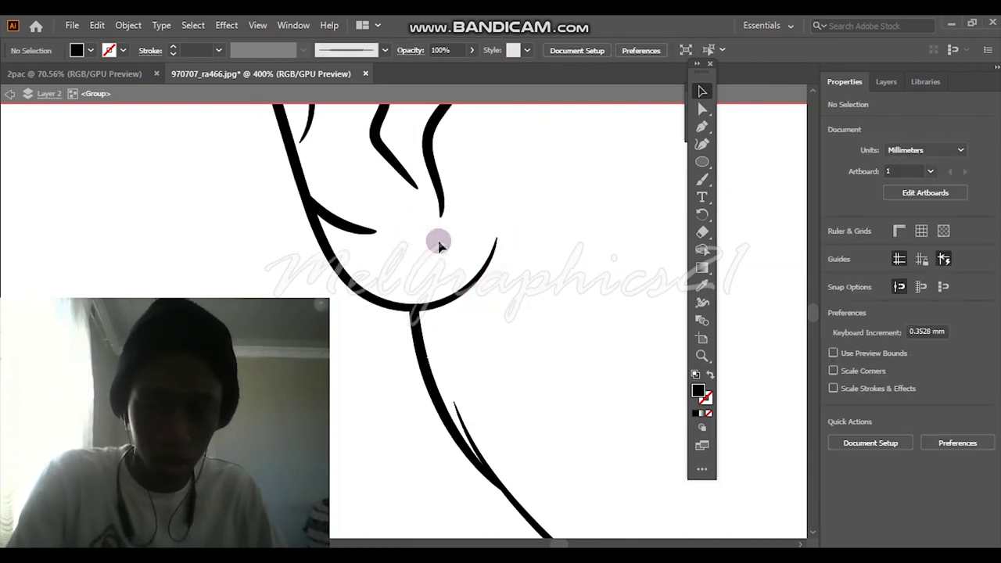
# Check the stroke crossing near the head's edge, then fit the artboard in the window
pyautogui.scroll(2, 440, 242)
pyautogui.scroll(6, 441, 244)
pyautogui.scroll(4, 440, 242)
pyautogui.scroll(3, 423, 249)
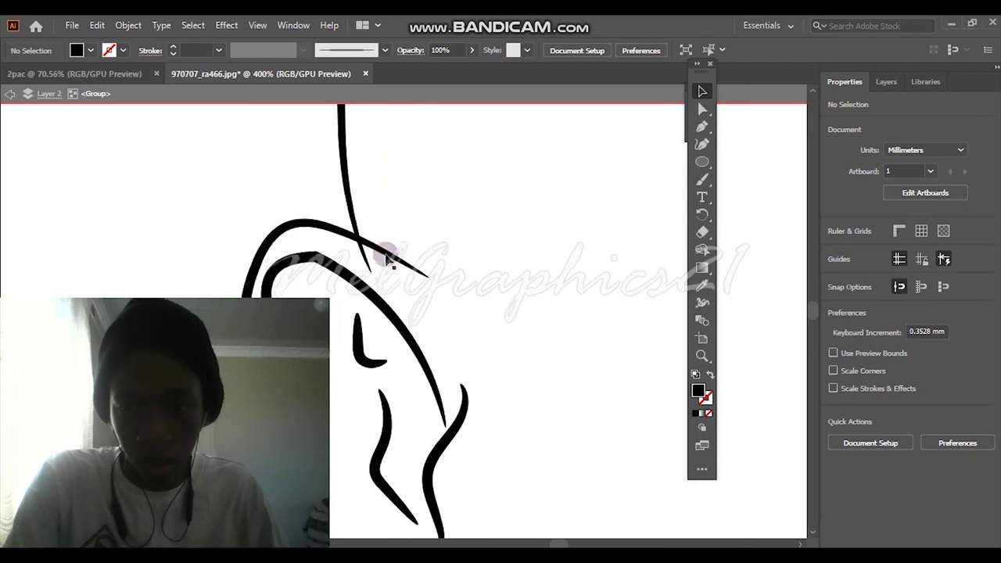
pyautogui.click(363, 270)
pyautogui.click(496, 219)
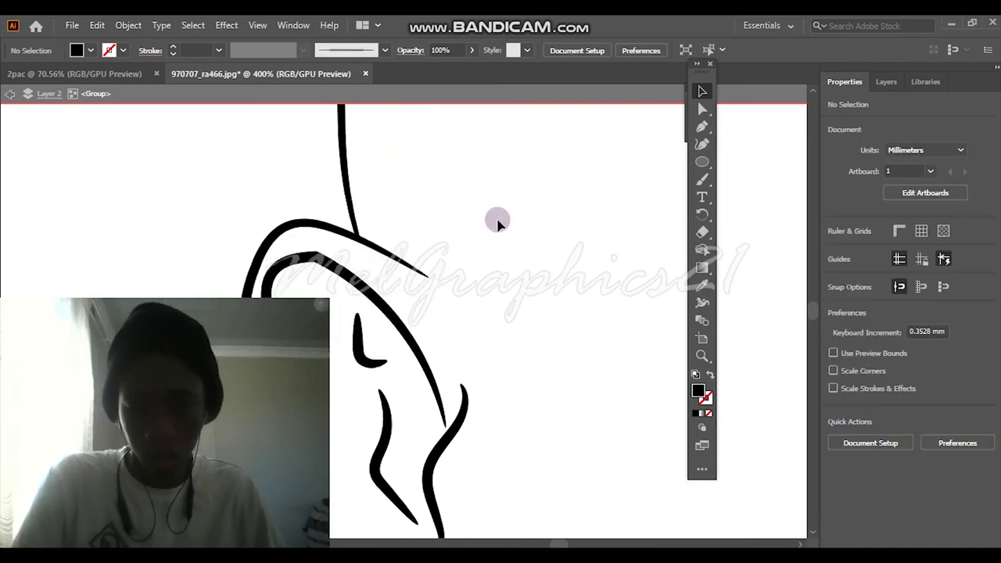
pyautogui.hotkey('ctrl', '0')
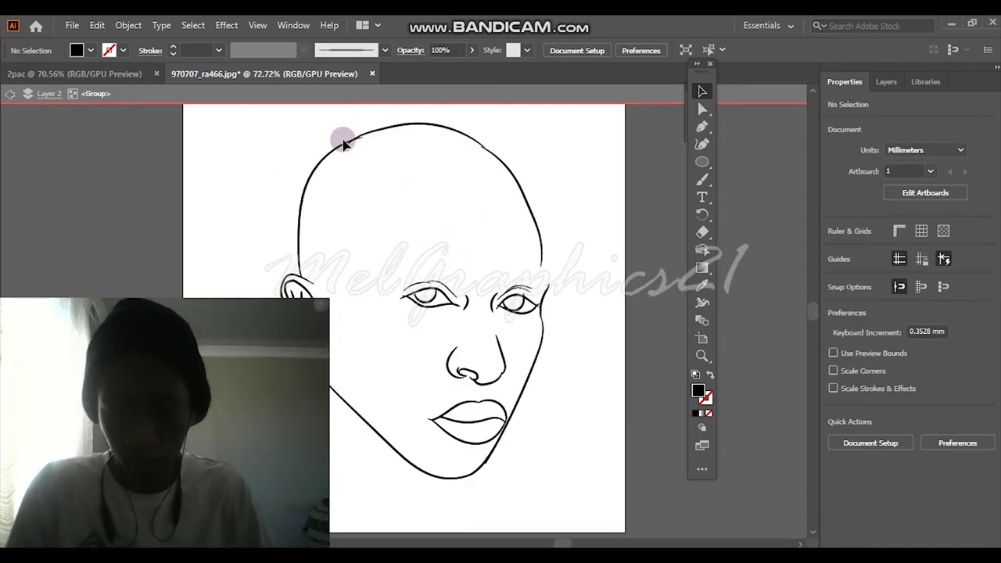
# Zoom into the top of the head and delete the thin stray stroke and spike fragment
pyautogui.scroll(3, 347, 134)
pyautogui.scroll(3, 351, 127)
pyautogui.scroll(1, 353, 129)
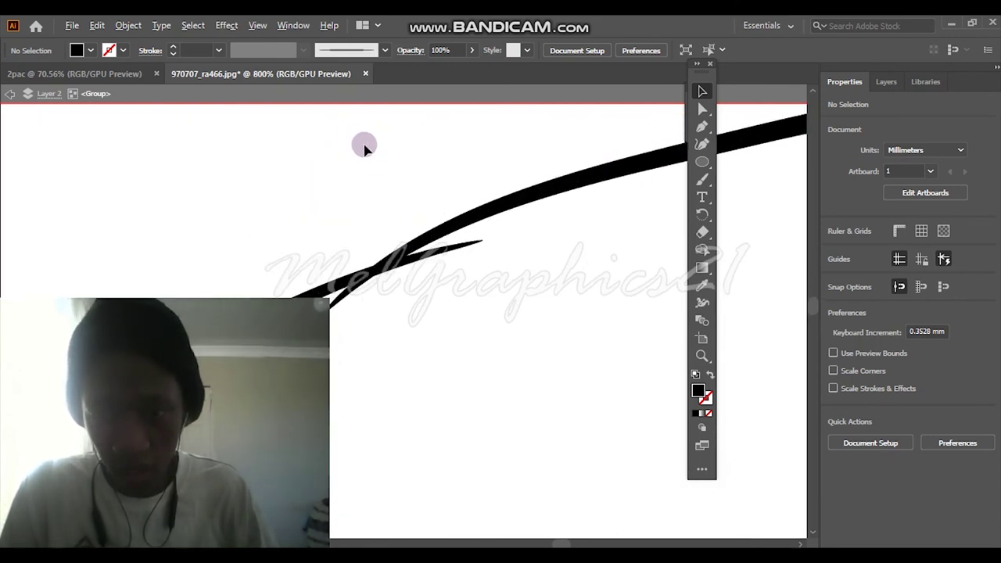
pyautogui.scroll(-2, 416, 235)
pyautogui.scroll(-5, 417, 238)
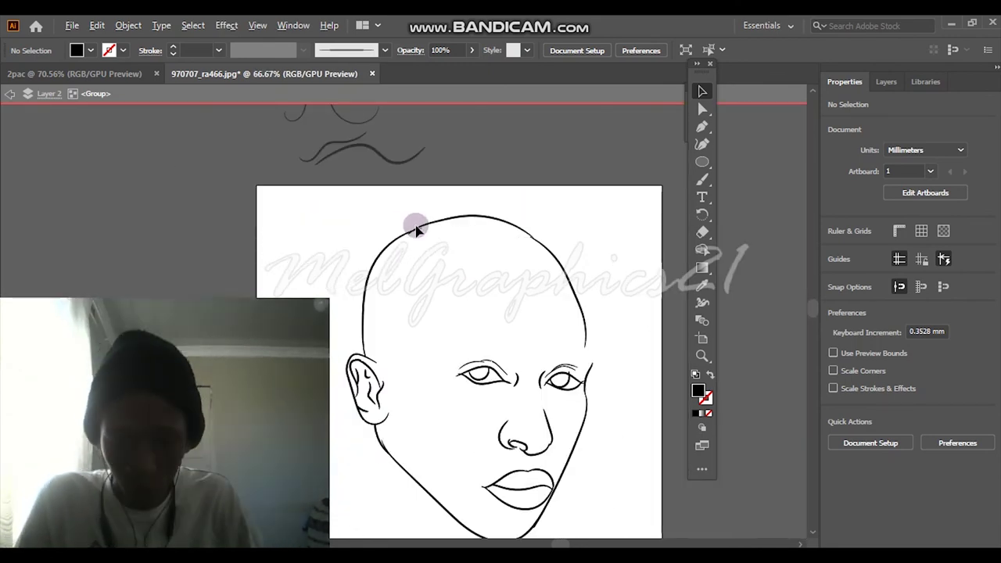
pyautogui.scroll(3, 419, 241)
pyautogui.scroll(2, 418, 241)
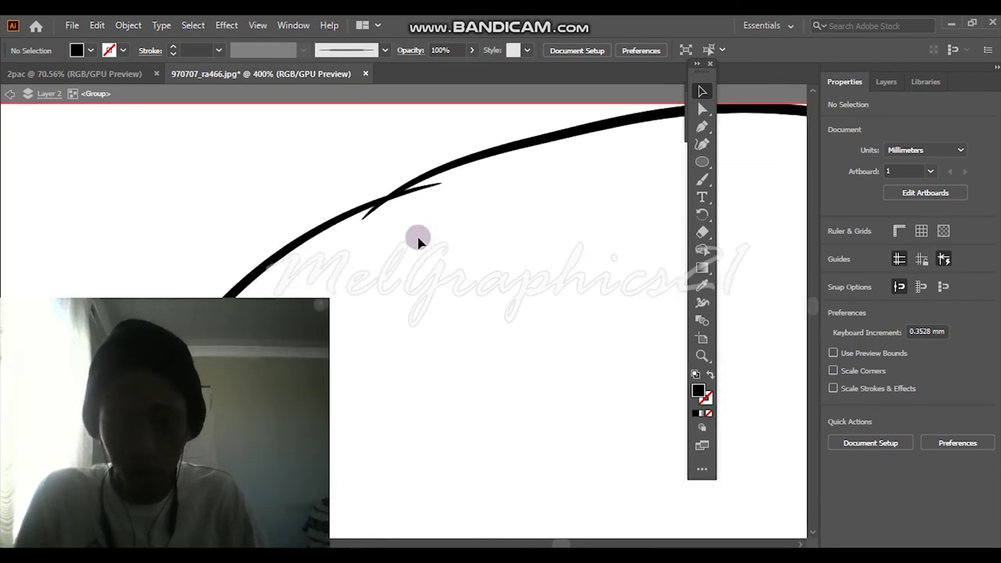
pyautogui.scroll(3, 395, 205)
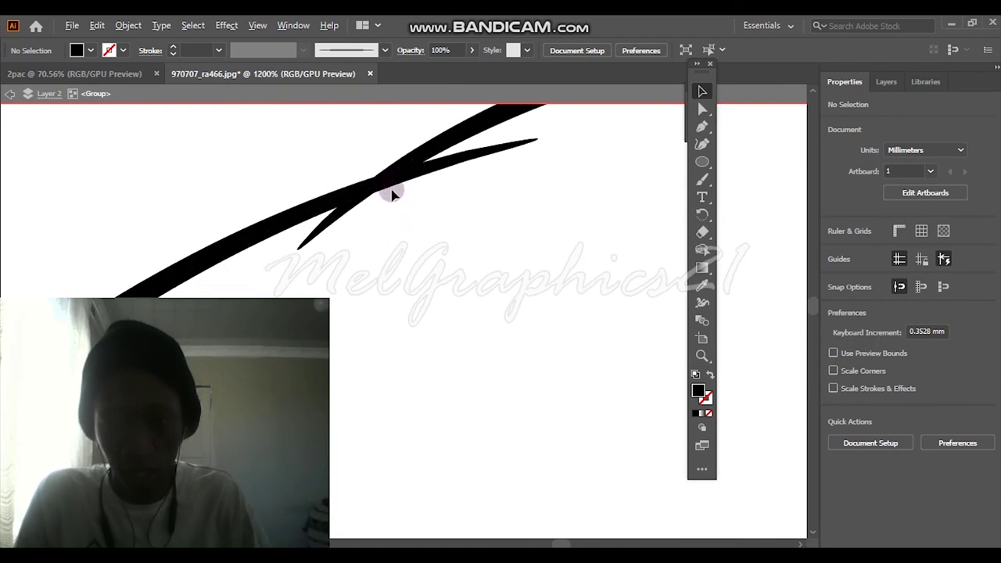
pyautogui.click(486, 157)
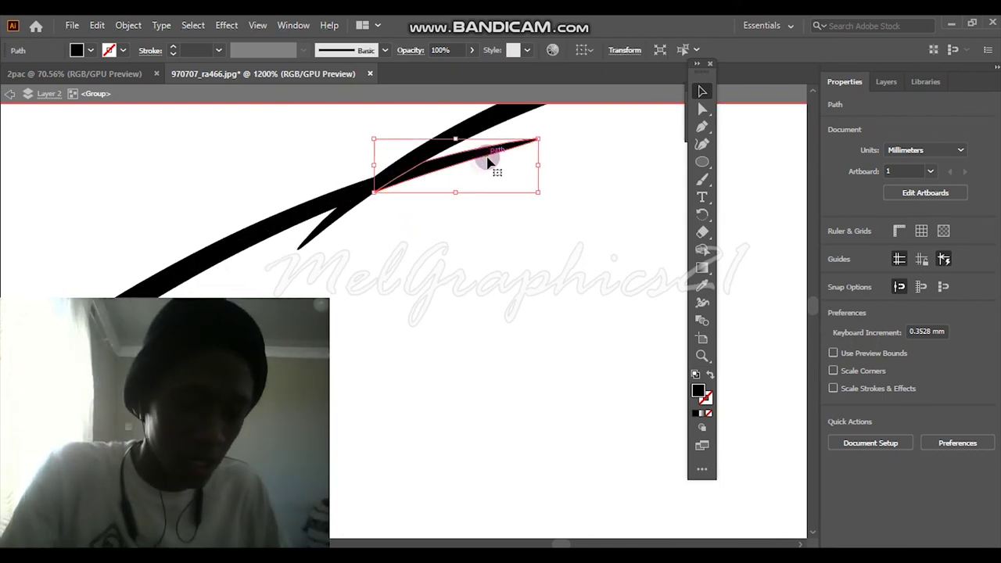
pyautogui.press('Delete')
pyautogui.click(319, 225)
pyautogui.press('Delete')
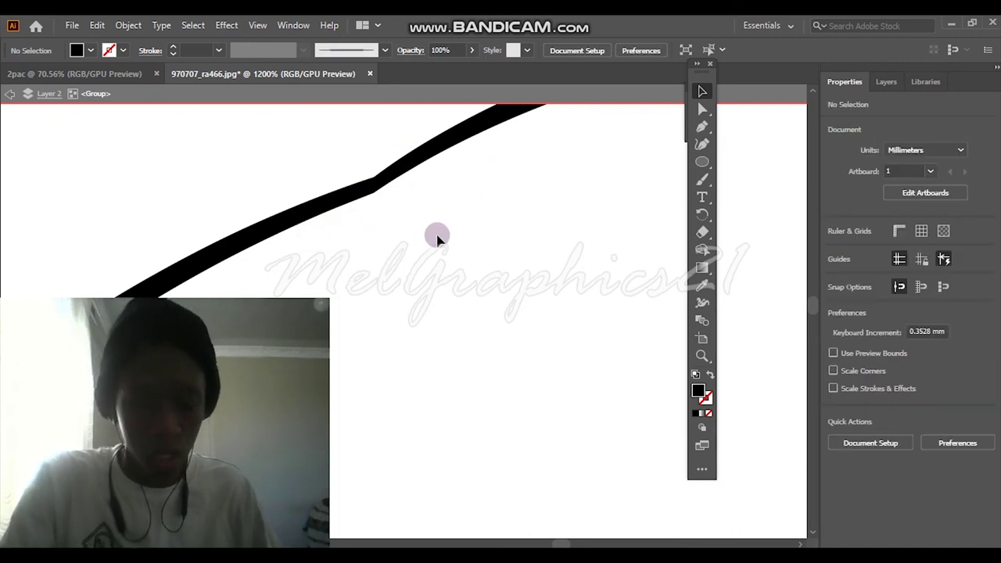
# Zoom back out to view the whole cleaned head outline
pyautogui.scroll(-2, 437, 237)
pyautogui.scroll(-2, 470, 238)
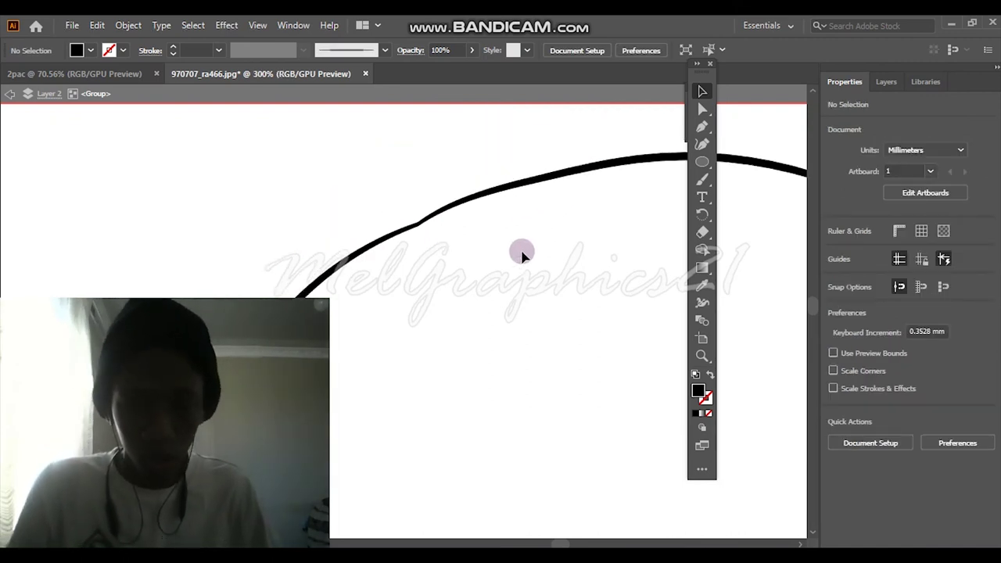
pyautogui.scroll(-2, 522, 254)
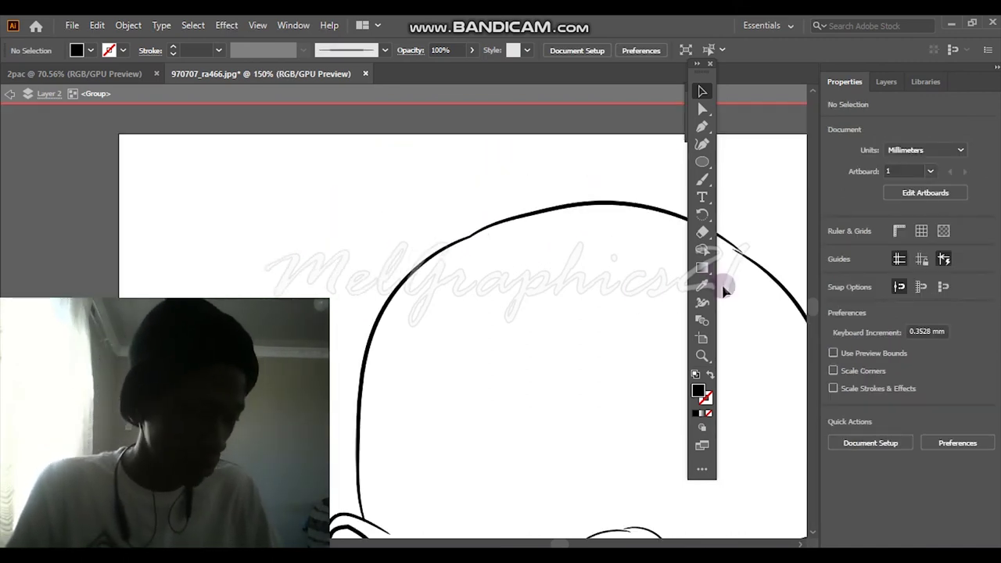
pyautogui.scroll(-2, 596, 321)
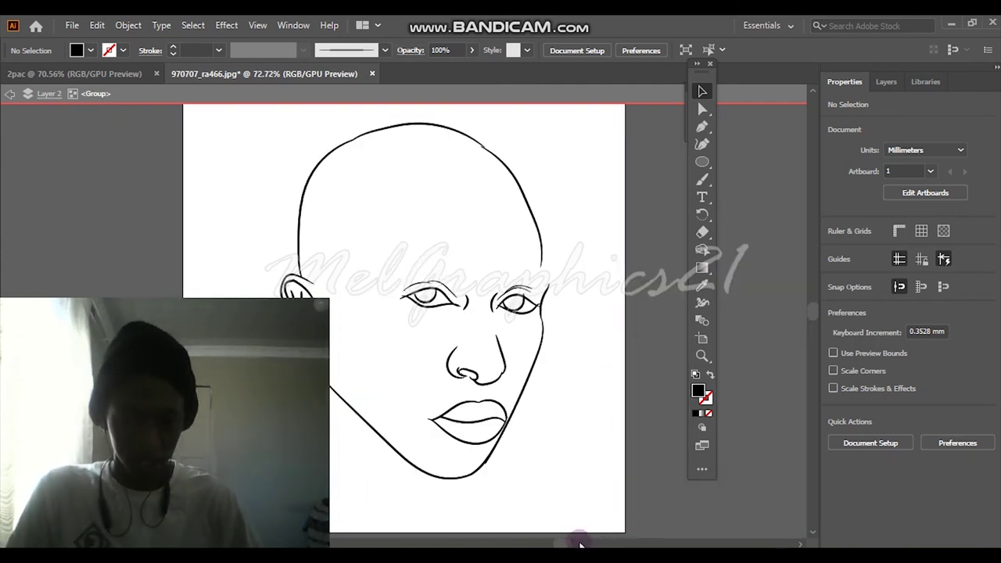
pyautogui.hscroll(-5, 566, 545)
pyautogui.hscroll(3, 565, 539)
# Exit isolation mode for the face group from the canvas context menu
pyautogui.hscroll(2, 567, 539)
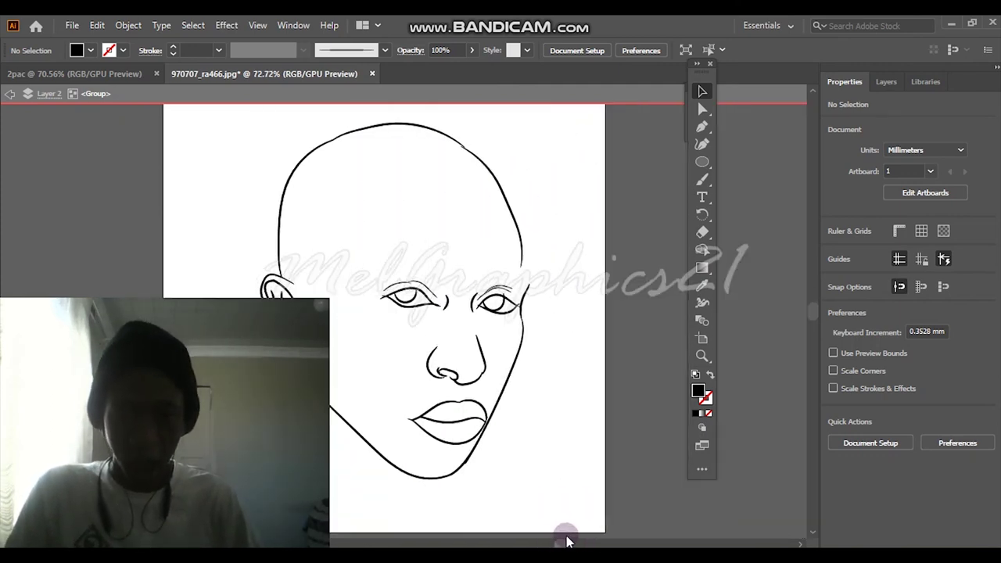
pyautogui.hscroll(-2, 568, 541)
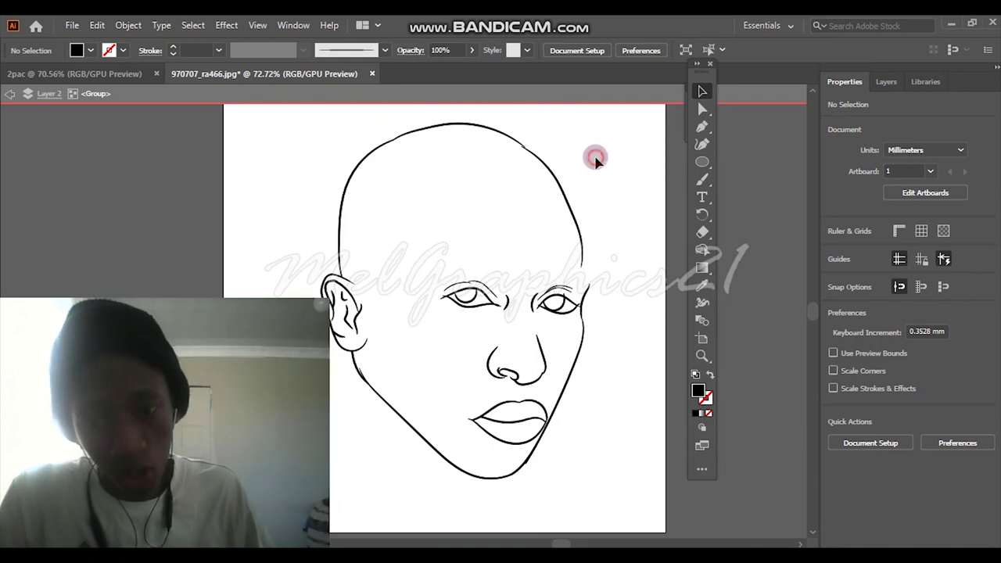
pyautogui.rightClick(596, 157)
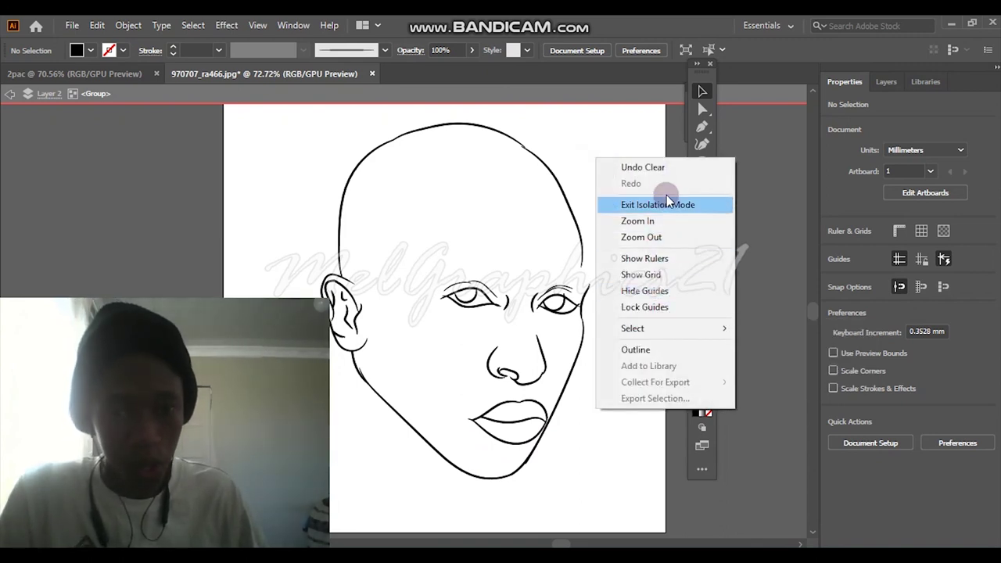
pyautogui.click(669, 204)
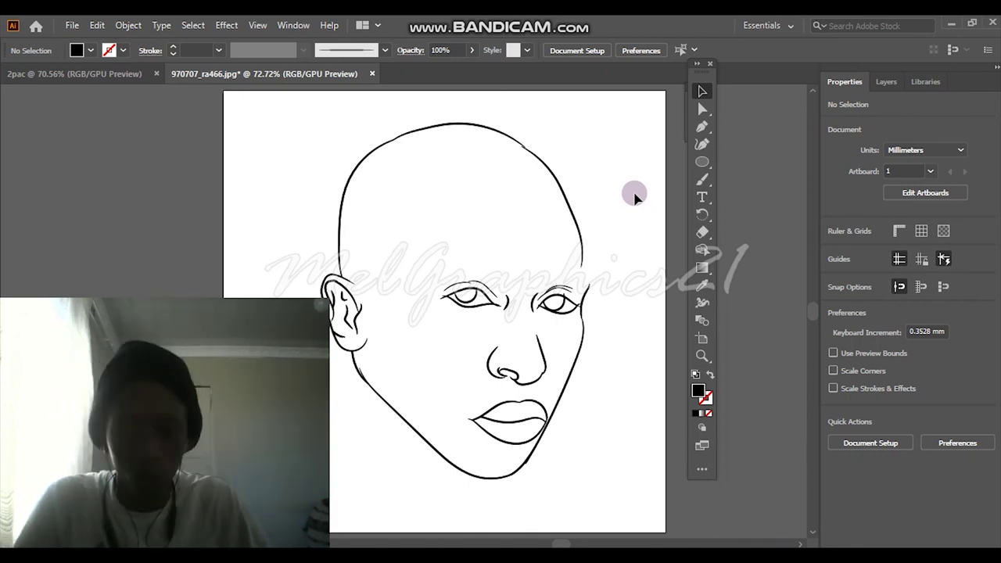
# Scroll around the finished black line-art portrait to review it
pyautogui.scroll(1, 366, 236)
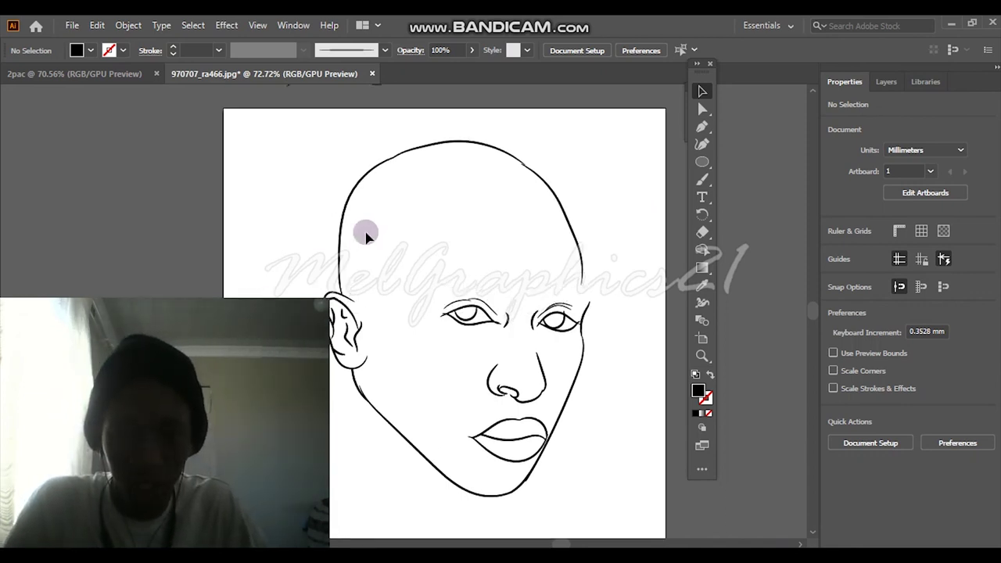
pyautogui.scroll(5, 366, 236)
pyautogui.scroll(-4, 366, 236)
pyautogui.scroll(-3, 366, 236)
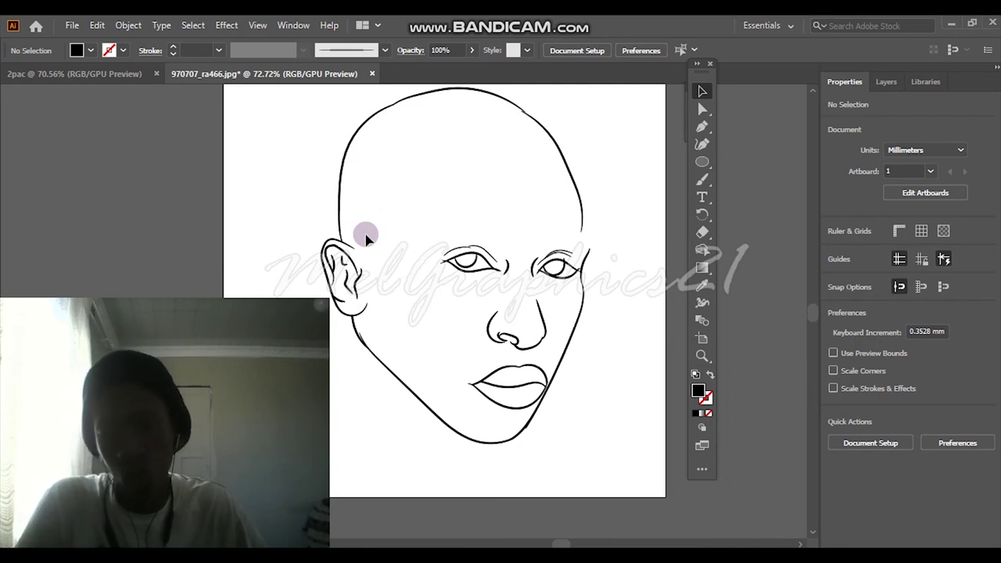
pyautogui.scroll(-1, 366, 235)
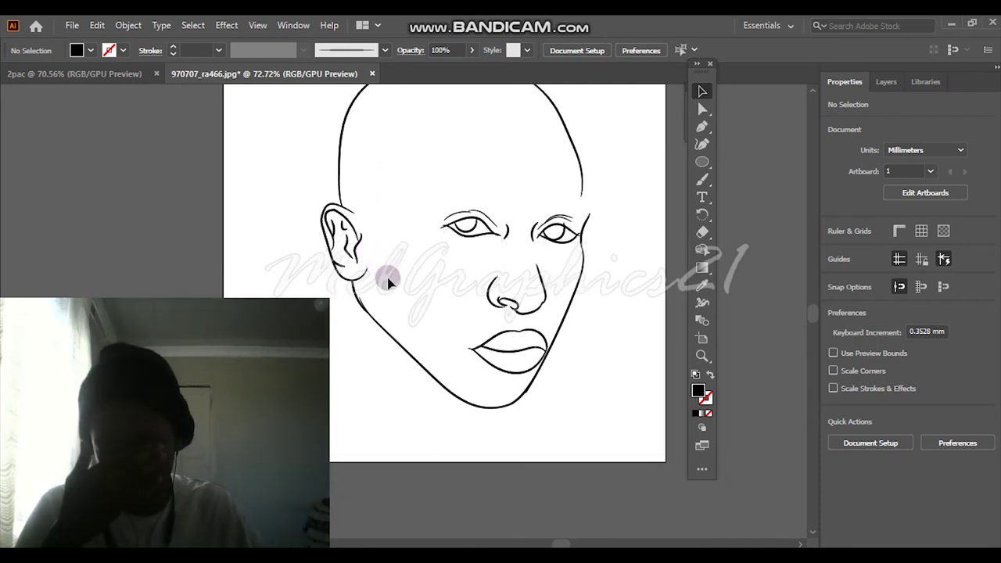
pyautogui.scroll(1, 391, 280)
pyautogui.scroll(1, 389, 279)
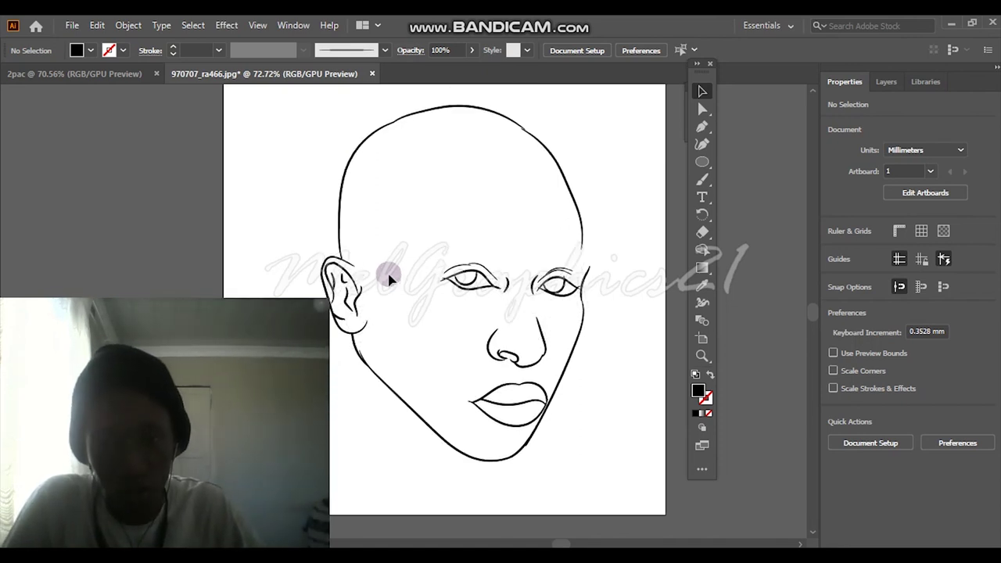
pyautogui.scroll(1, 389, 279)
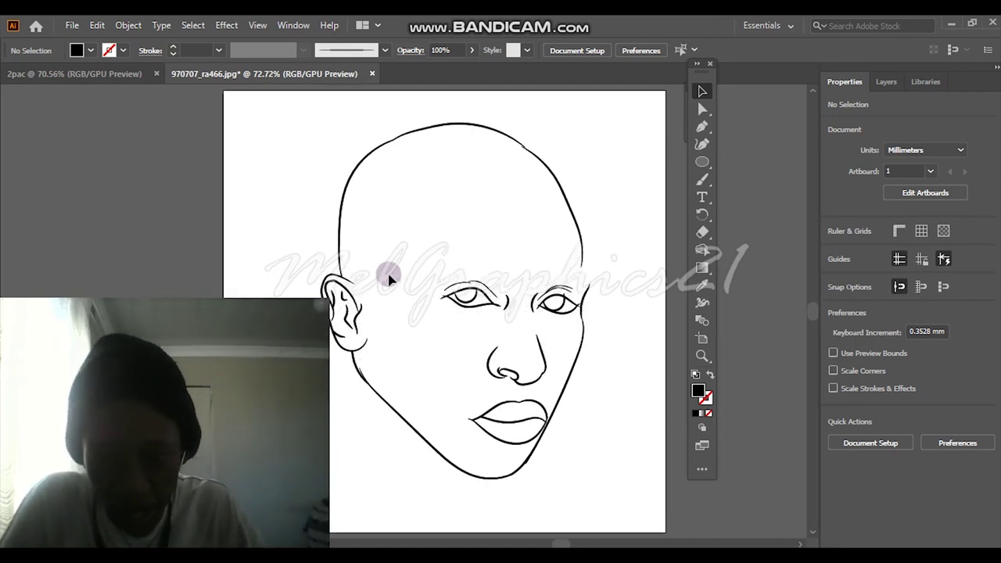